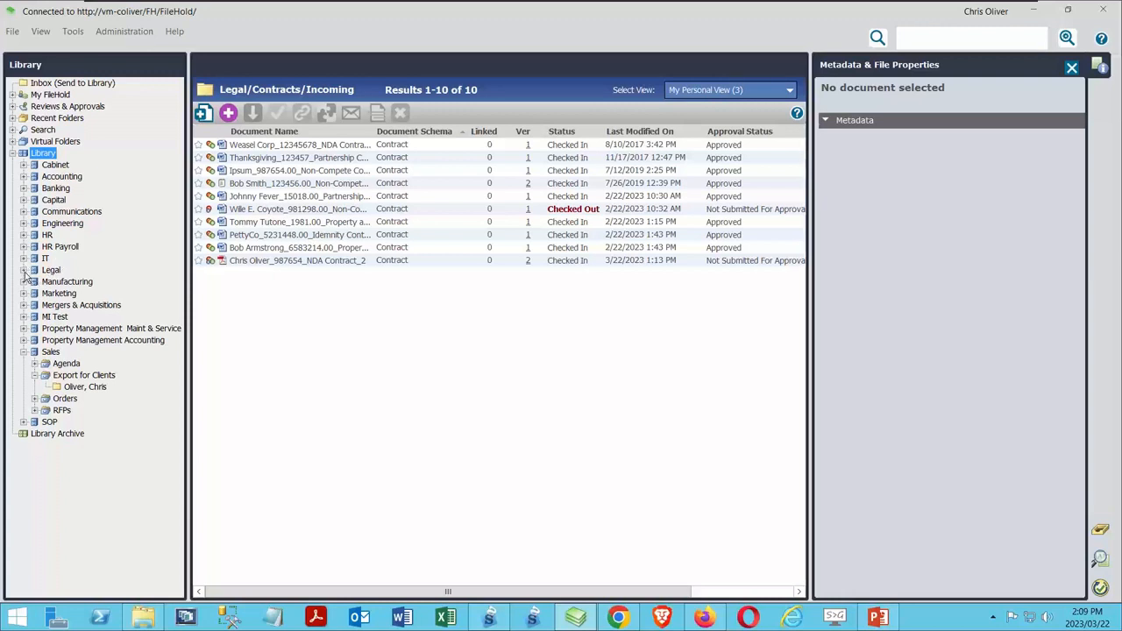
- View the PDF NDA contract from the Legal library's Contracts/Incoming folder in the document viewer and close the viewer
{"action": "left_click", "coordinate": [23, 271]}
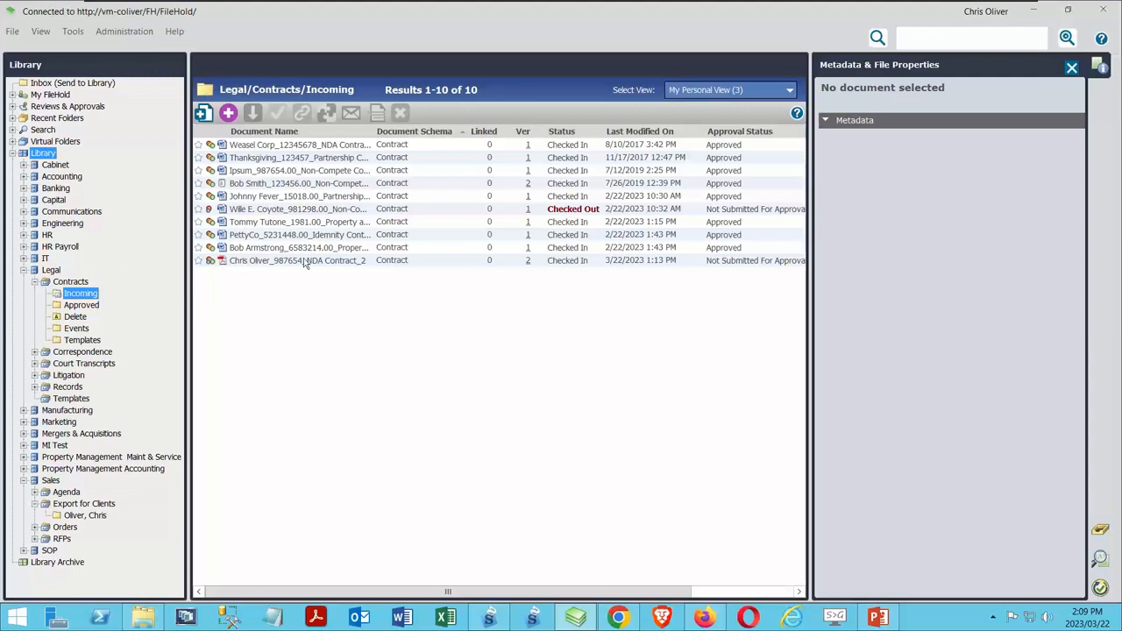
{"action": "left_click", "coordinate": [355, 357]}
{"action": "double_click", "coordinate": [288, 260]}
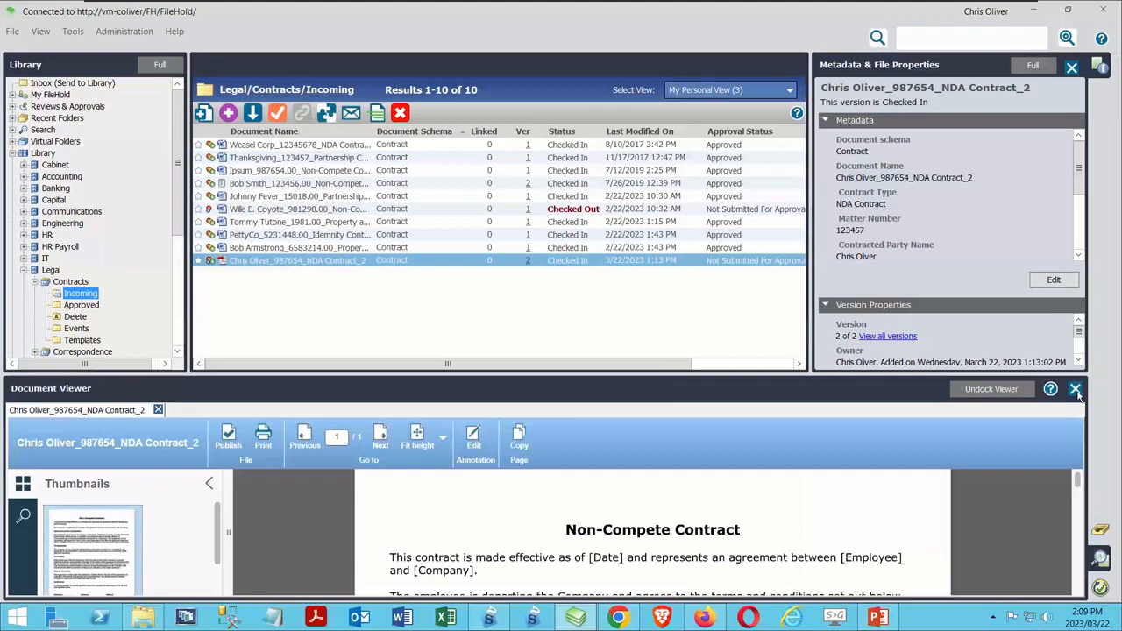
{"action": "left_click", "coordinate": [1075, 388]}
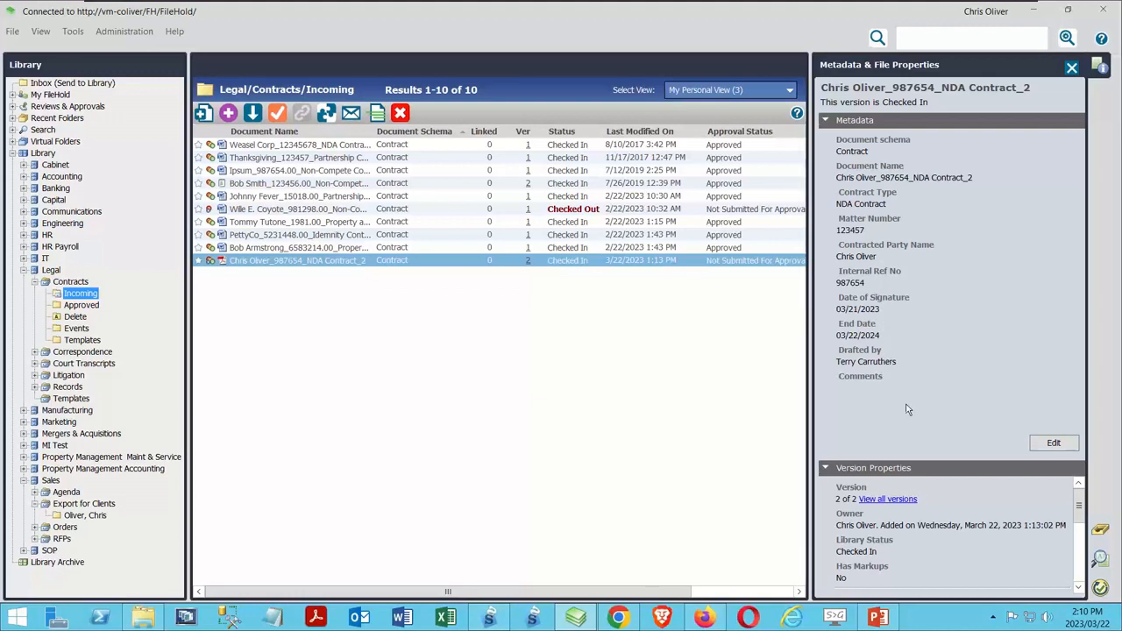
- Open the NDA contract's metadata for editing and examine the Contract Type choices and the Date of Signature calendar
{"action": "left_click", "coordinate": [1052, 443]}
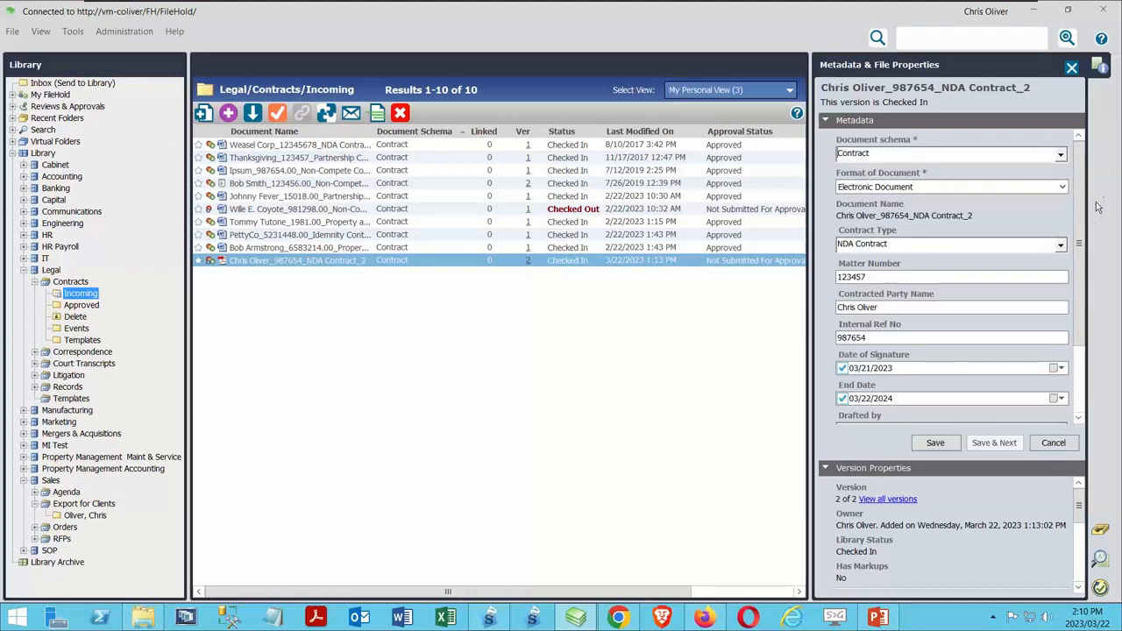
{"action": "left_click", "coordinate": [1061, 247]}
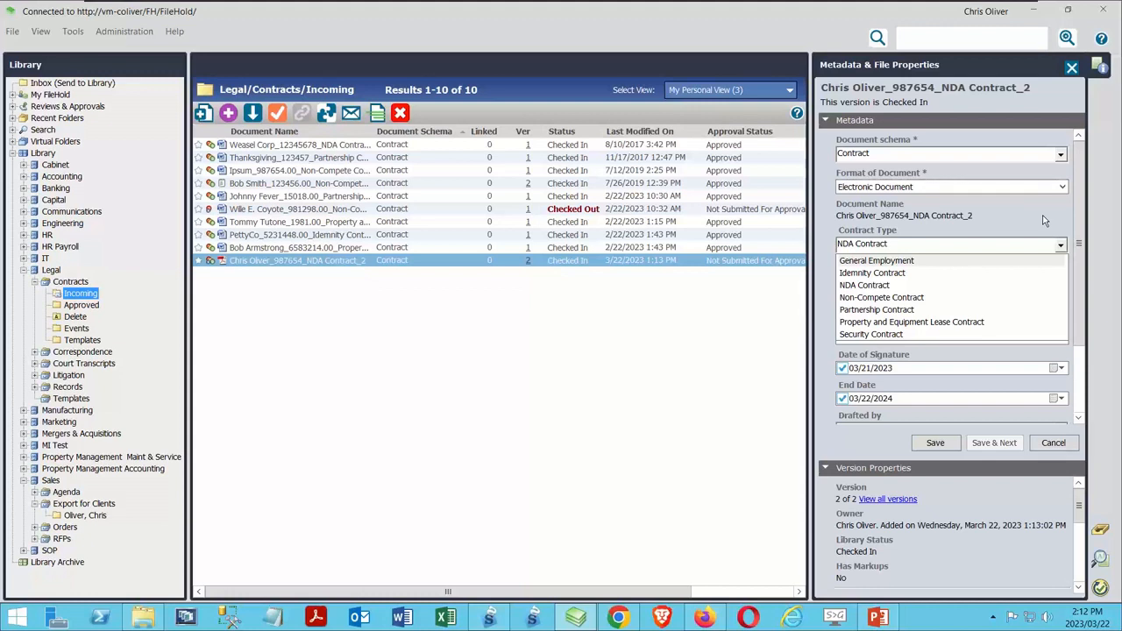
{"action": "left_click", "coordinate": [820, 294]}
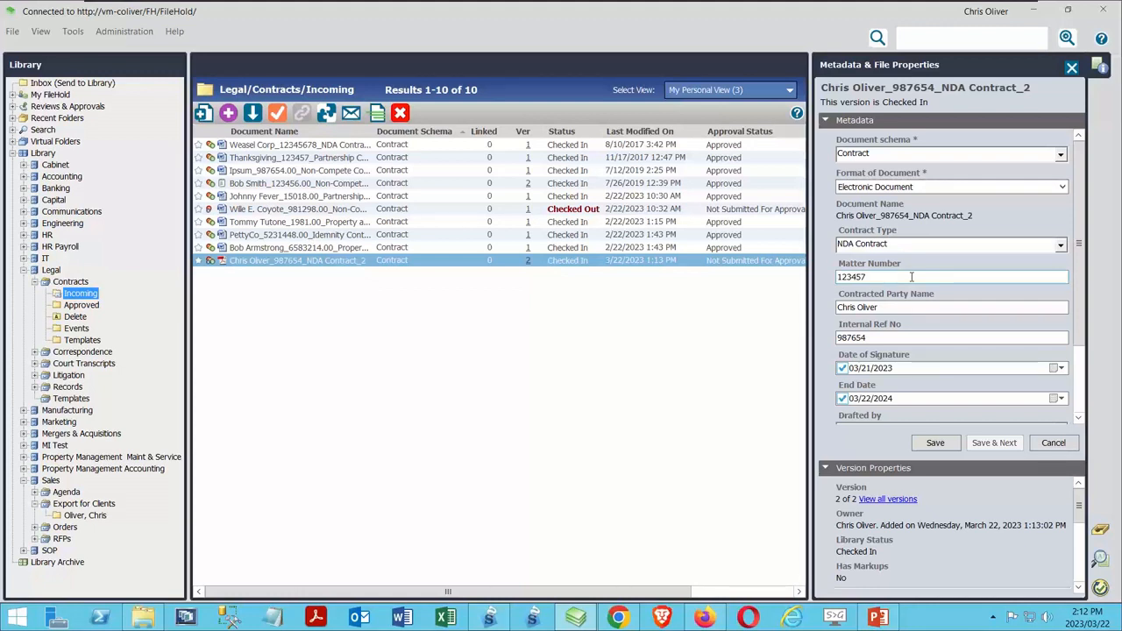
{"action": "left_click", "coordinate": [913, 368]}
{"action": "left_click", "coordinate": [1060, 368]}
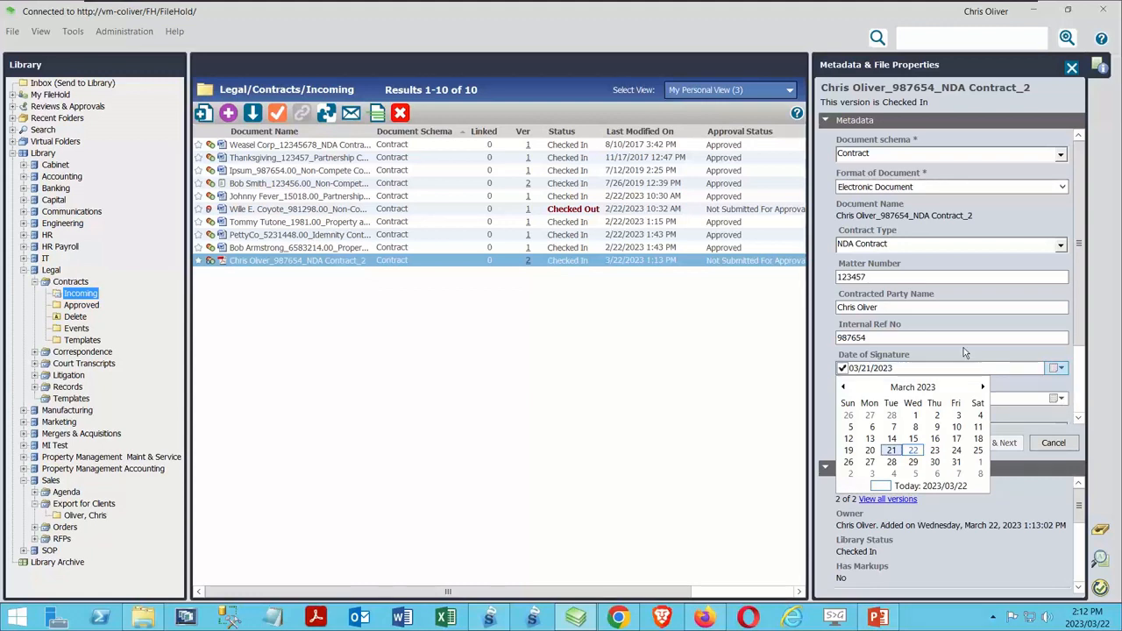
{"action": "left_click", "coordinate": [827, 387]}
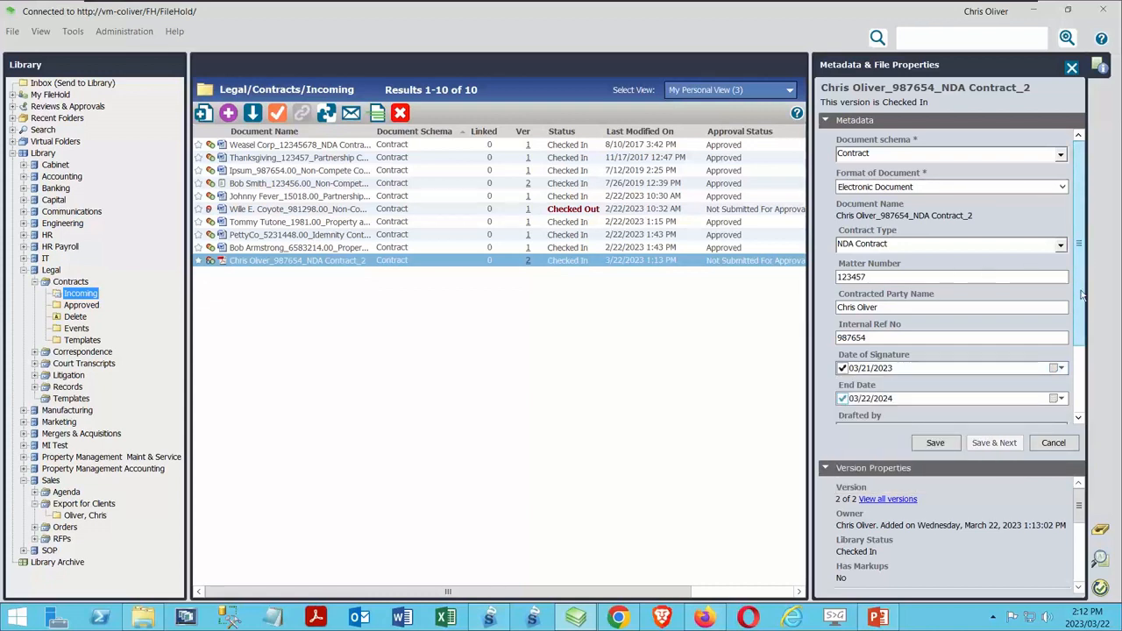
- Change the NDA contract's Internal Ref No to 987653 and save the metadata
{"action": "left_click_drag", "start_coordinate": [1083, 295], "coordinate": [1083, 362]}
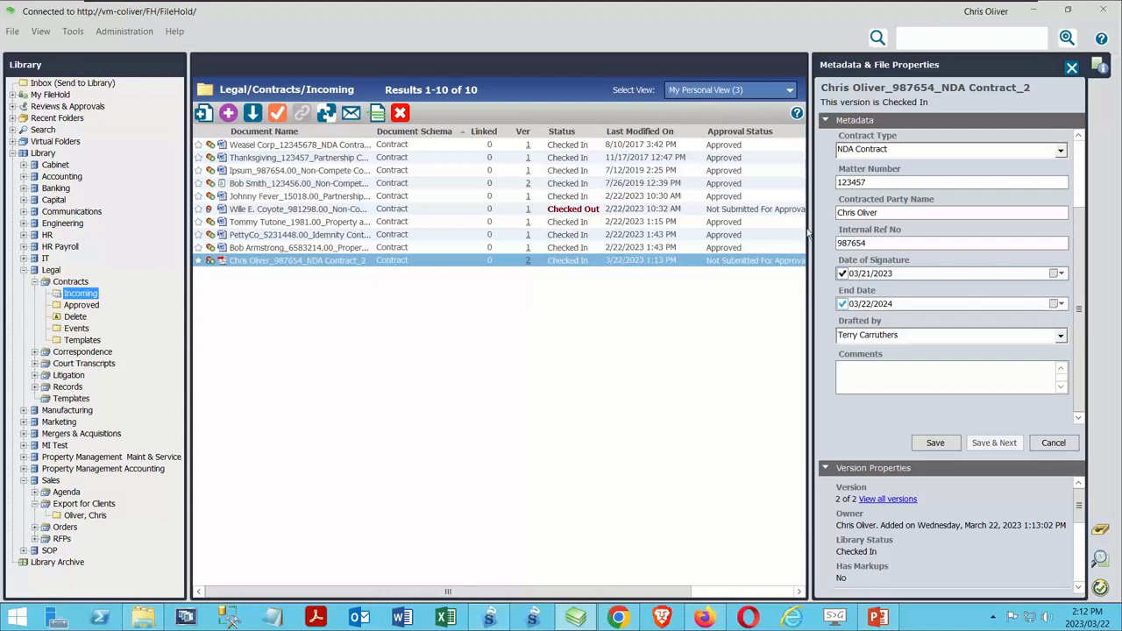
{"action": "left_click", "coordinate": [874, 241]}
{"action": "key", "text": "BackSpace"}
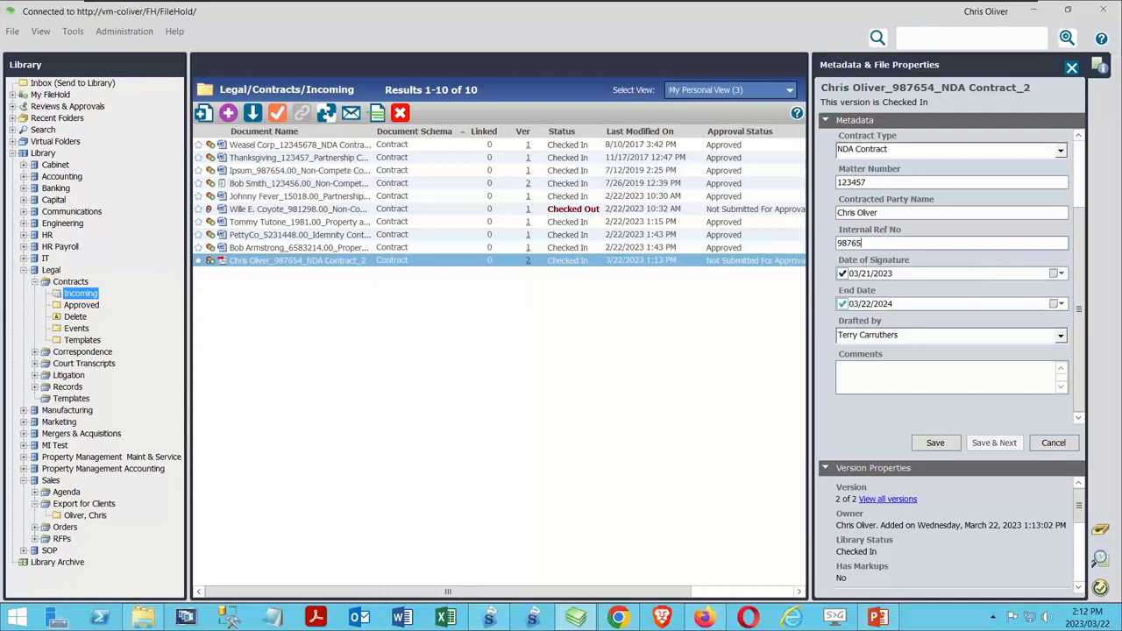
{"action": "type", "text": "3"}
{"action": "left_click", "coordinate": [936, 443]}
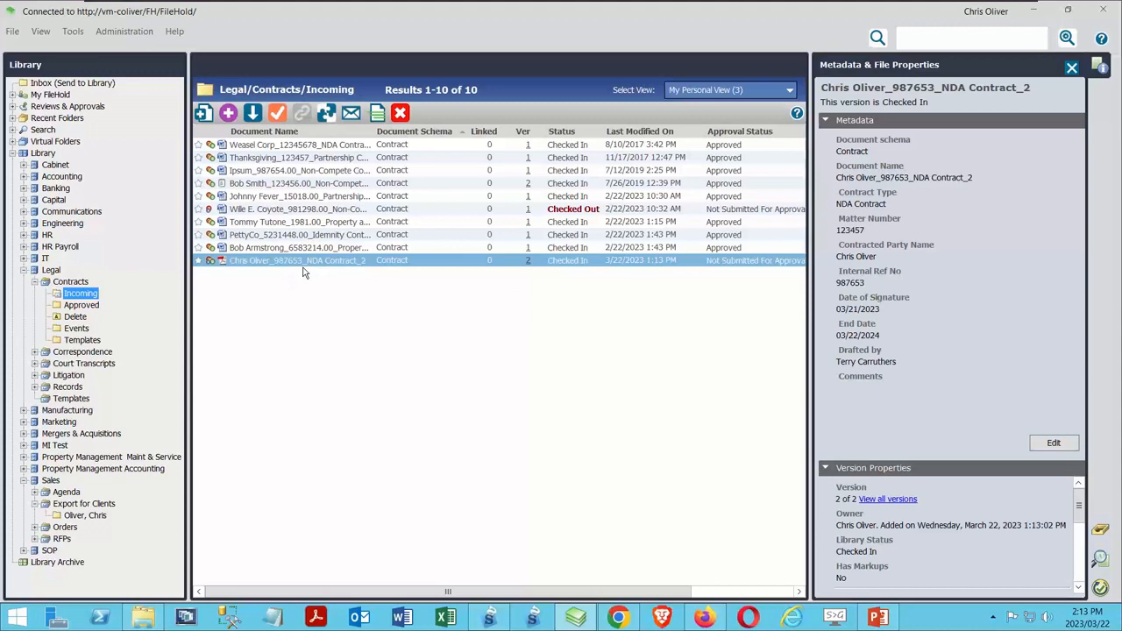
- Set the NDA contract's Internal Ref No back to 987654 and save the metadata
{"action": "left_click", "coordinate": [1054, 442]}
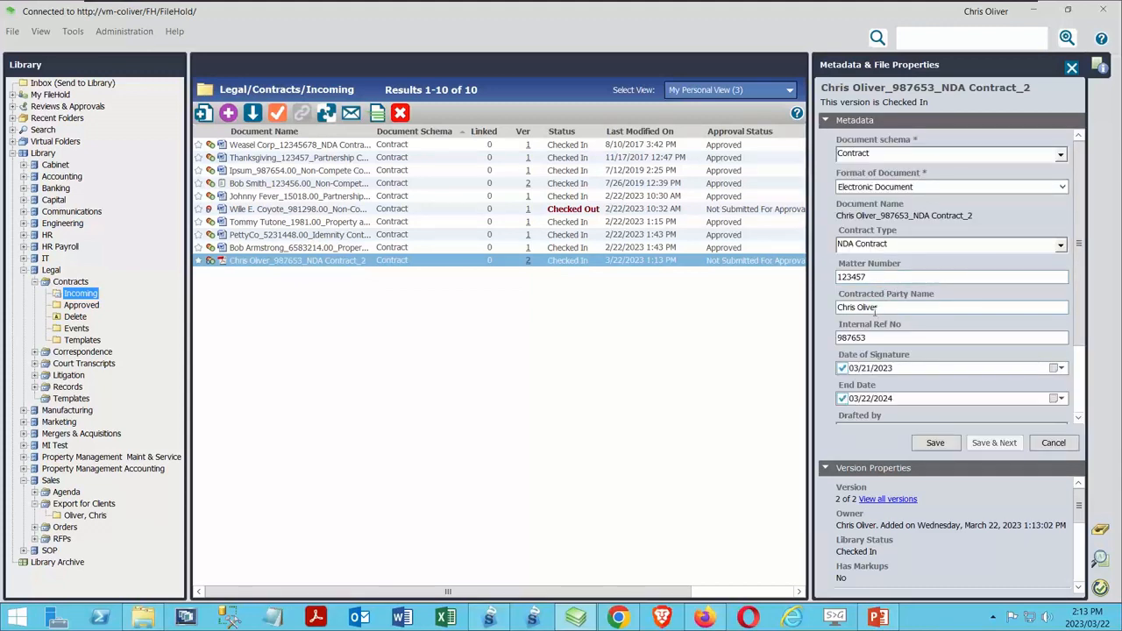
{"action": "left_click", "coordinate": [883, 340]}
{"action": "key", "text": "BackSpace"}
{"action": "type", "text": "4"}
{"action": "left_click", "coordinate": [935, 446]}
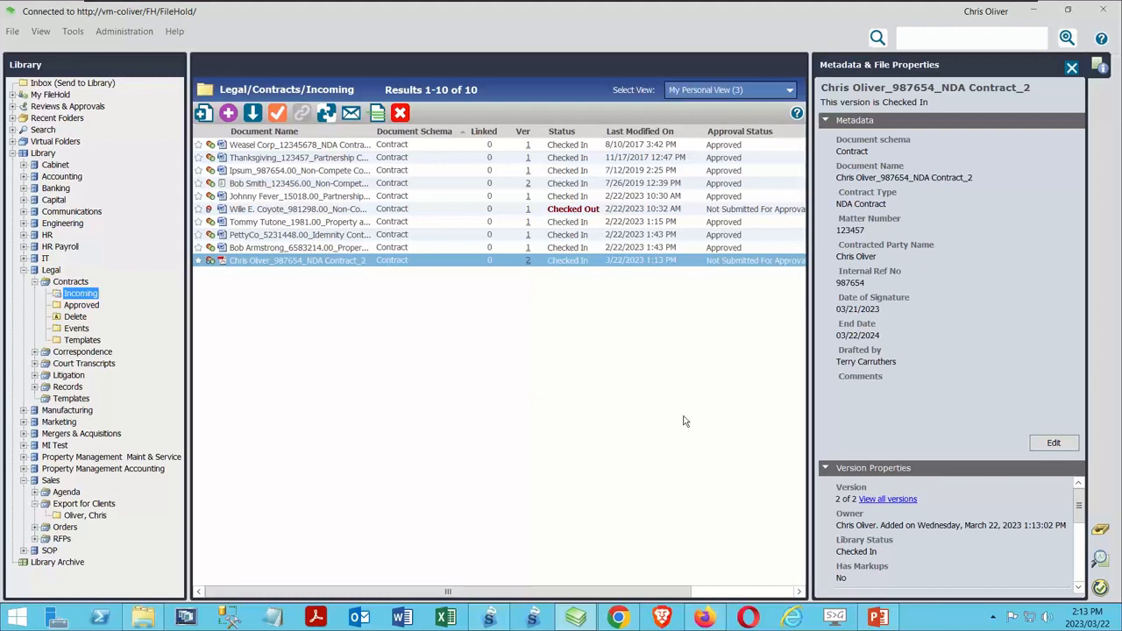
- Show the documents linked by the NDA contract's Internal Ref No value and view the metadata of the linked Non-Compete contract
{"action": "right_click", "coordinate": [853, 289]}
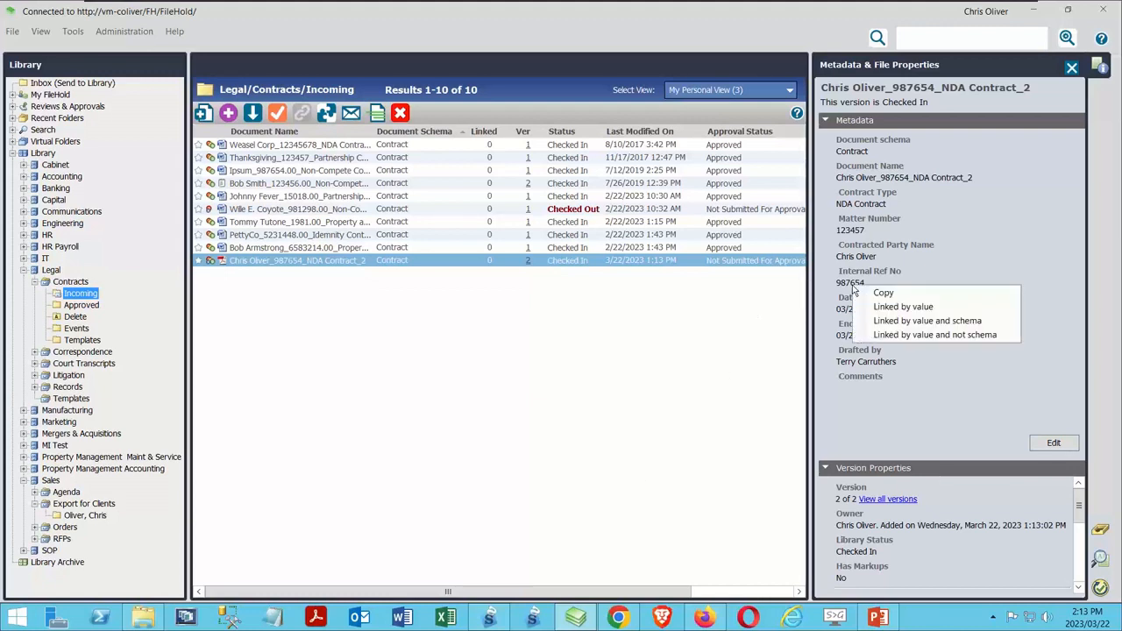
{"action": "left_click", "coordinate": [903, 306]}
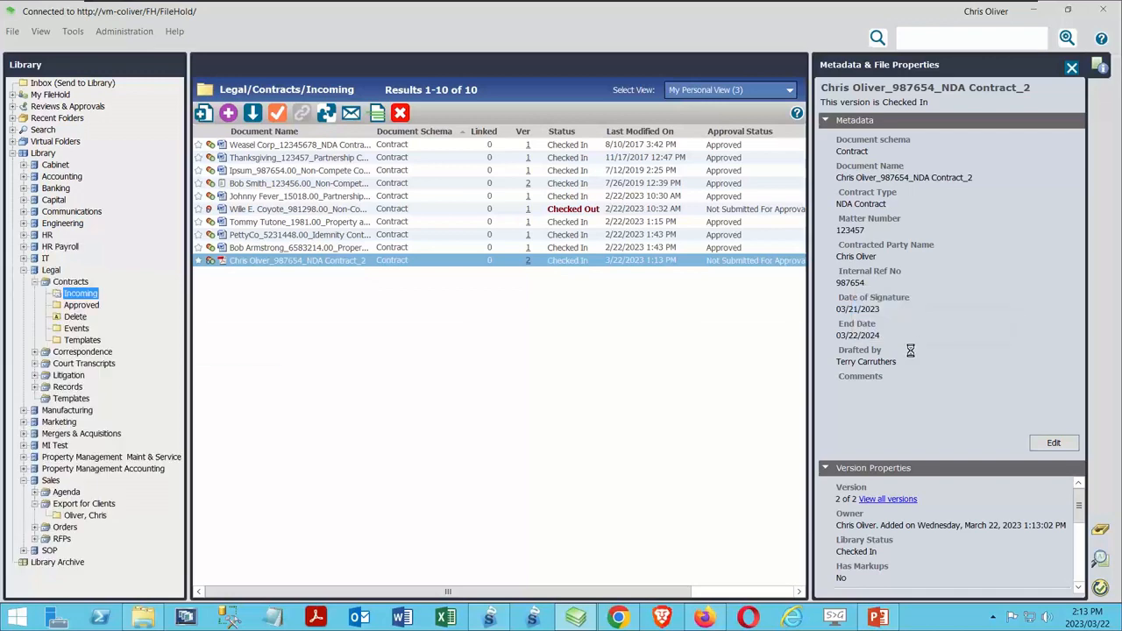
{"action": "left_click", "coordinate": [267, 386]}
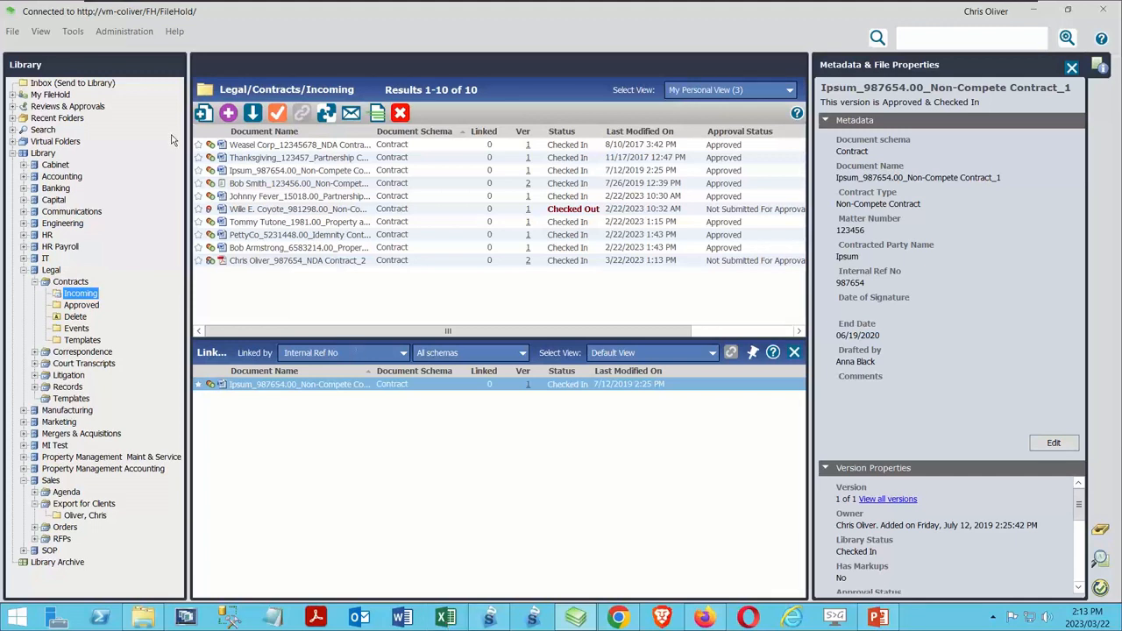
- Start a new metadata field named Renewal Period with the field type Drop Down Menu - FileHold Managed
{"action": "left_click", "coordinate": [145, 35]}
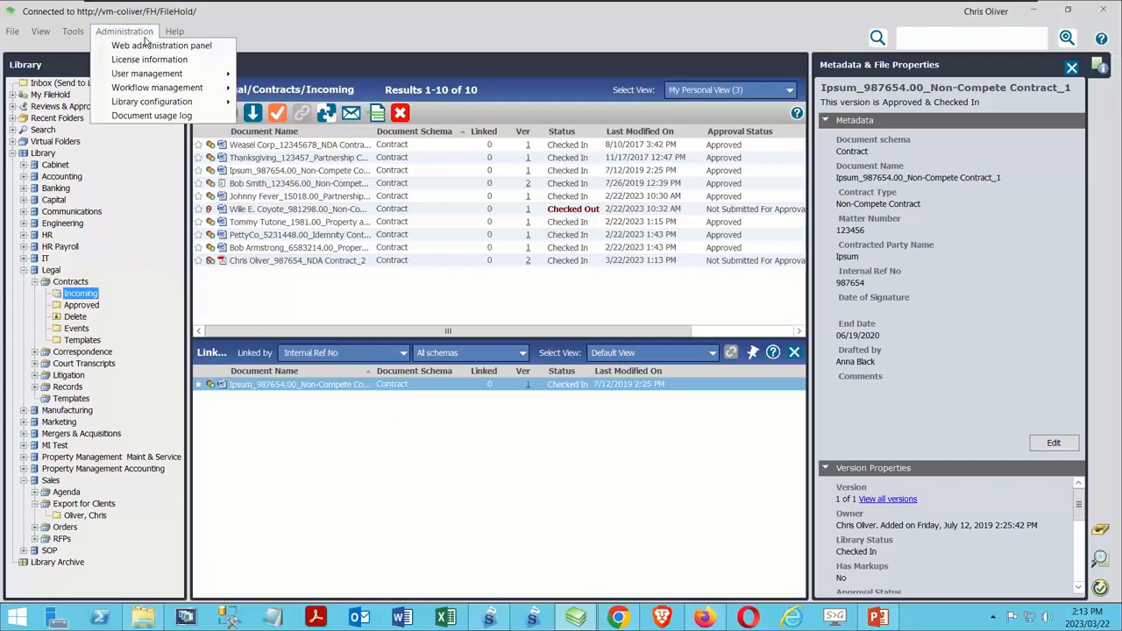
{"action": "mouse_move", "coordinate": [156, 103]}
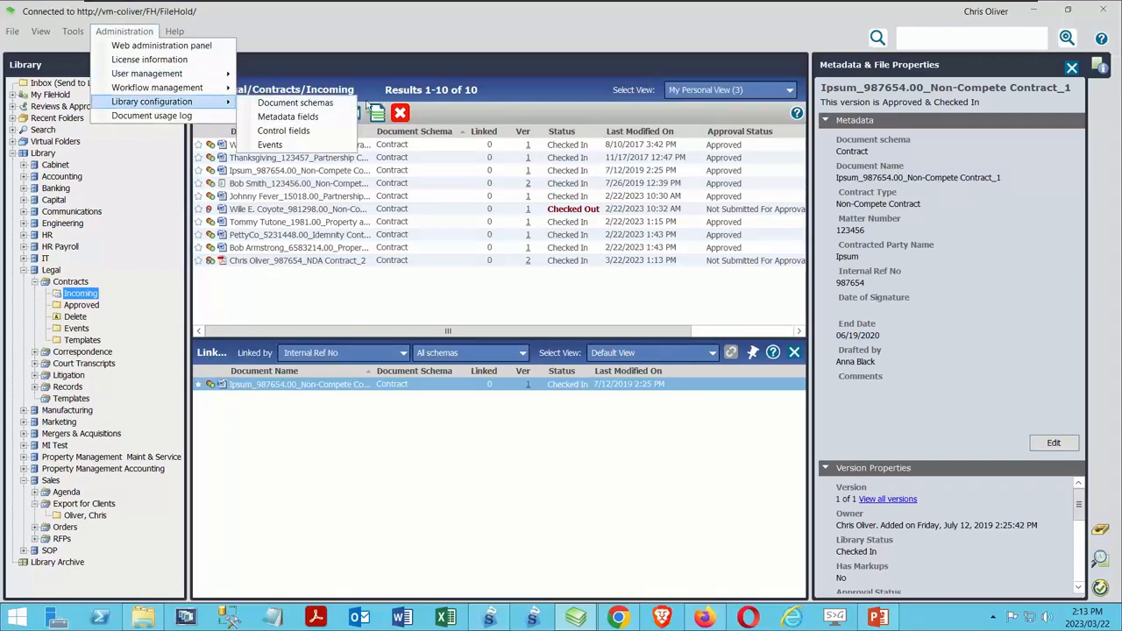
{"action": "left_click", "coordinate": [286, 117]}
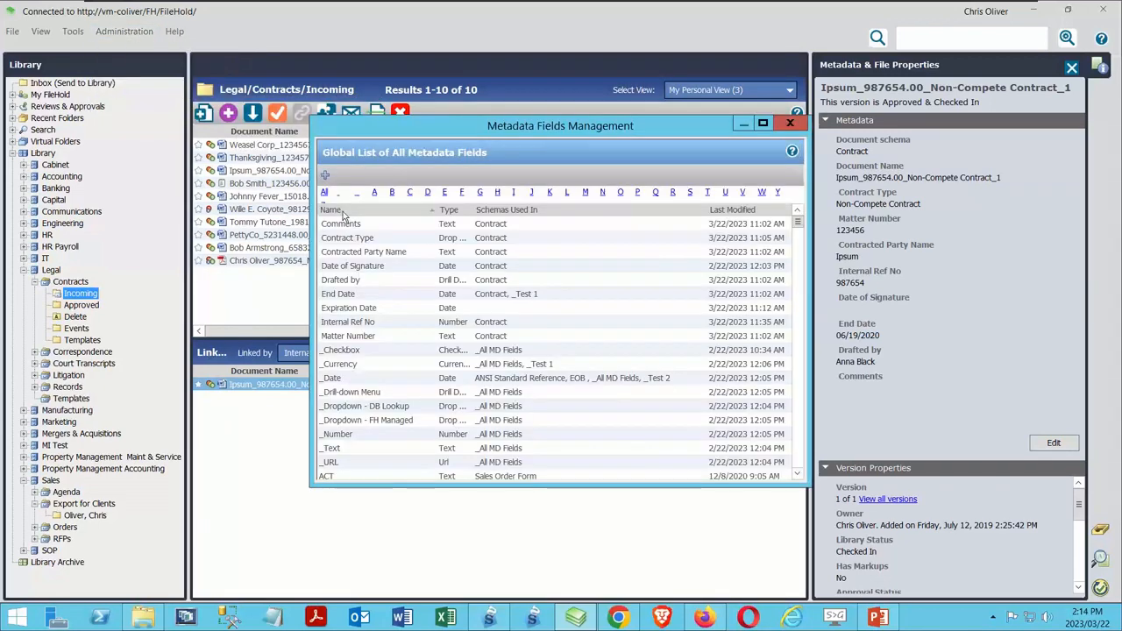
{"action": "left_click", "coordinate": [325, 176]}
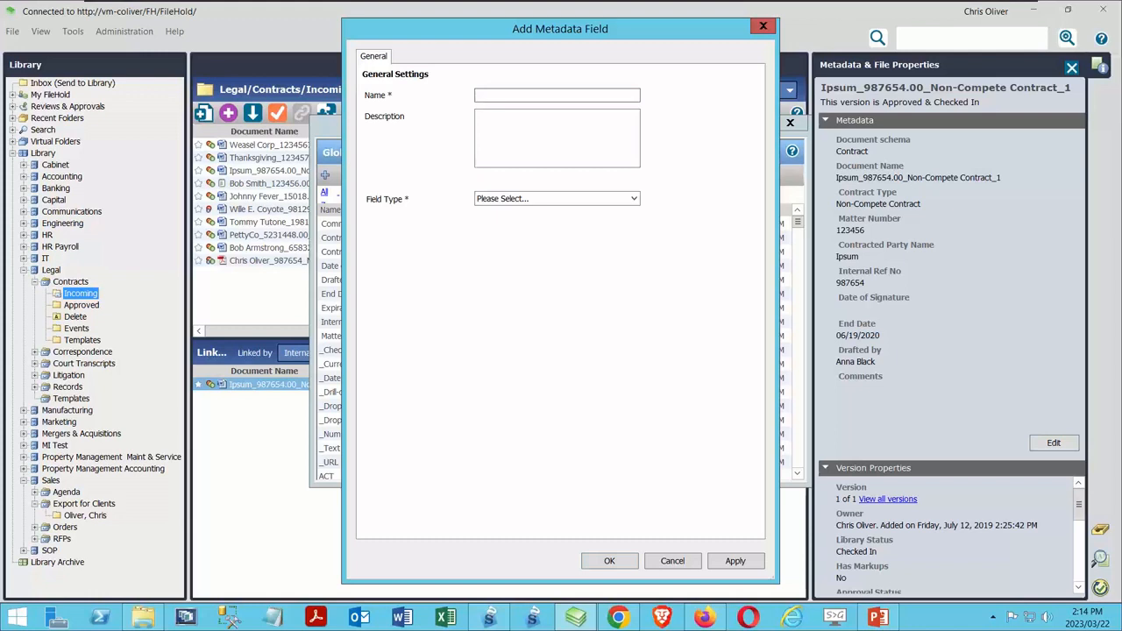
{"action": "type", "text": "Renewal Period"}
{"action": "left_click", "coordinate": [531, 199]}
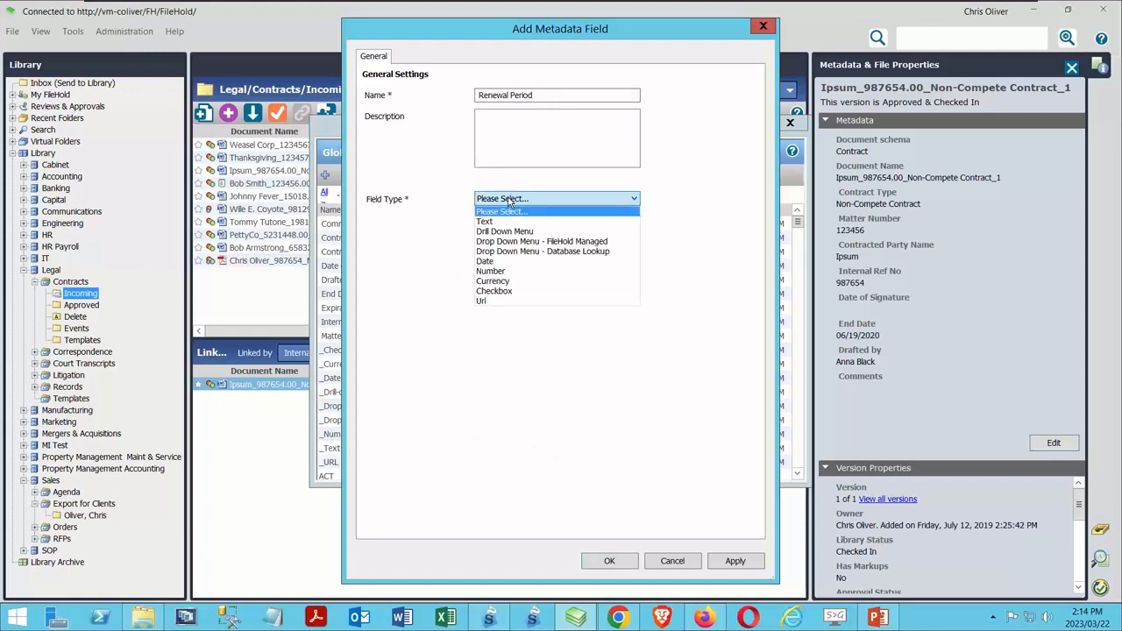
{"action": "left_click", "coordinate": [531, 242]}
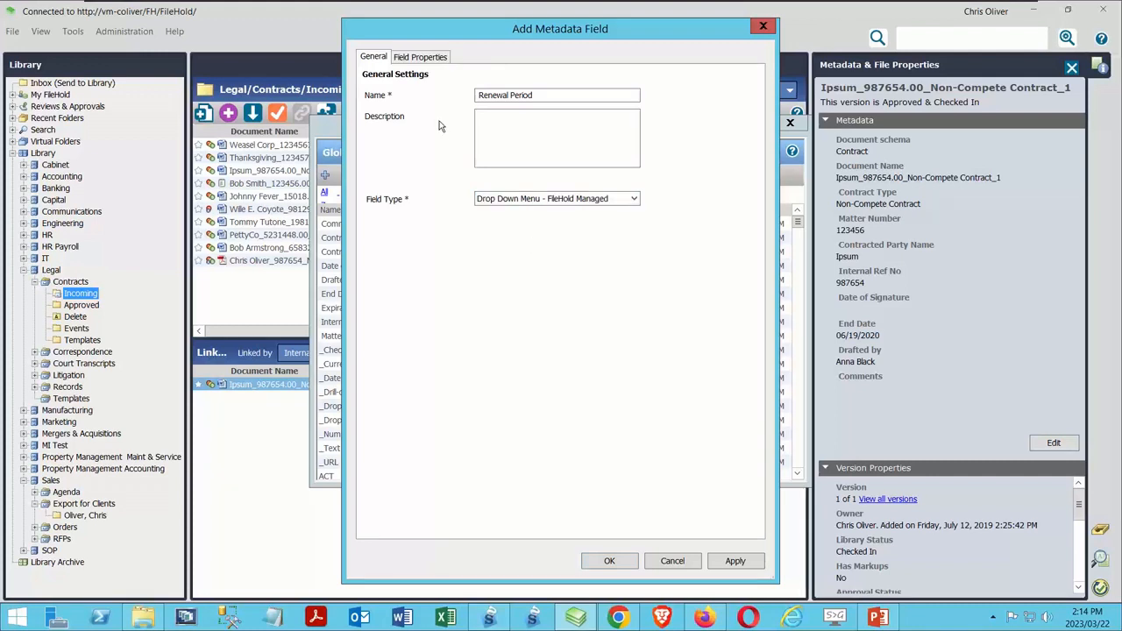
- Add the drop-down options 1 Year, 2 Year and 5 Year to the Renewal Period field
{"action": "left_click", "coordinate": [421, 56]}
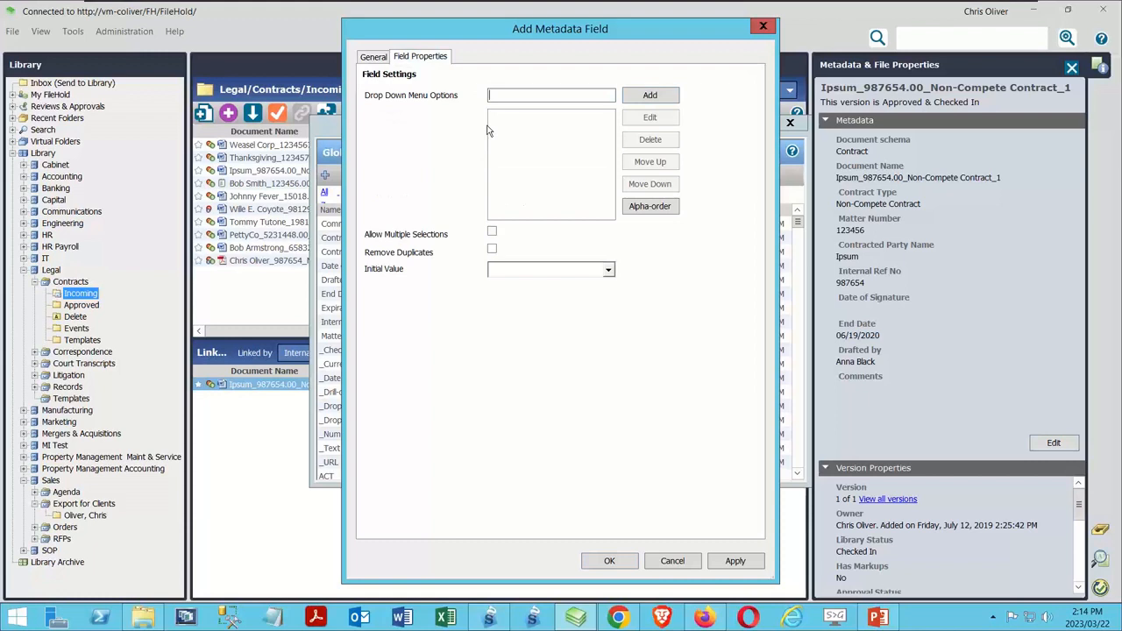
{"action": "type", "text": "1 Year"}
{"action": "left_click", "coordinate": [659, 95]}
{"action": "type", "text": "2 Year"}
{"action": "left_click", "coordinate": [628, 98]}
{"action": "type", "text": "5 Year"}
{"action": "left_click", "coordinate": [631, 98]}
- Move the 2 Year option above 1 Year and put the options back in alphabetical order
{"action": "left_click", "coordinate": [510, 124]}
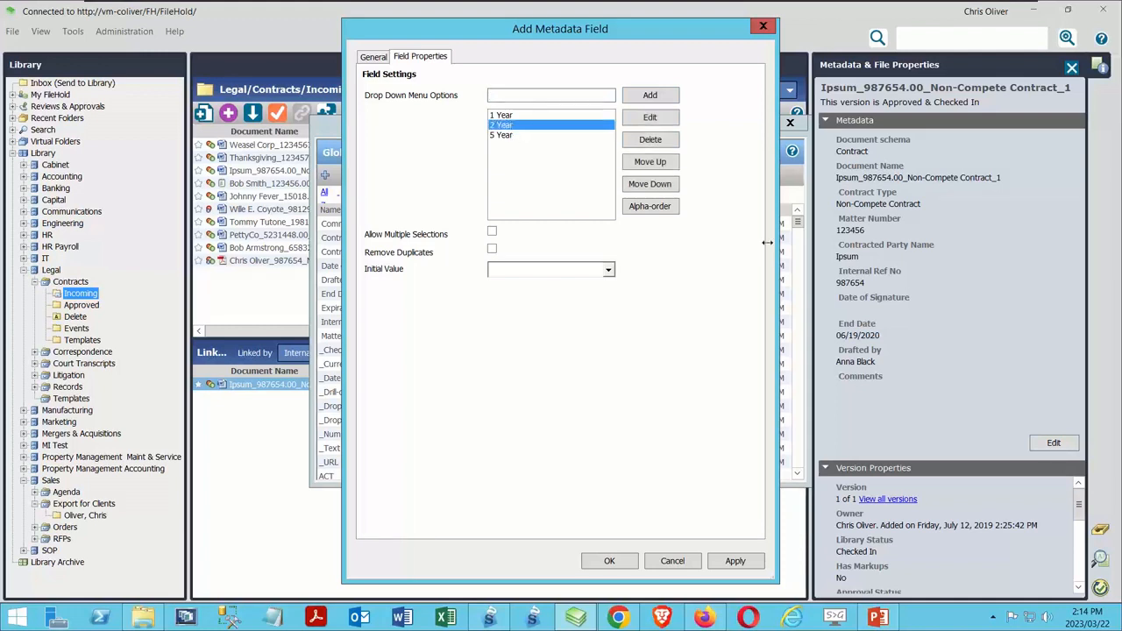
{"action": "left_click", "coordinate": [639, 168]}
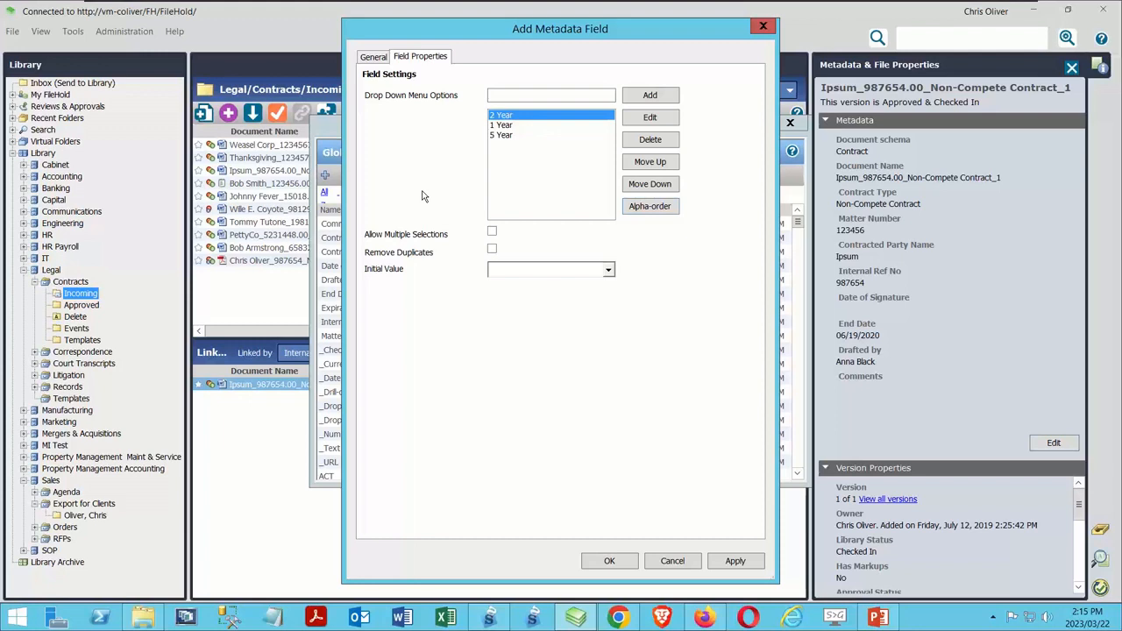
{"action": "left_click", "coordinate": [667, 207]}
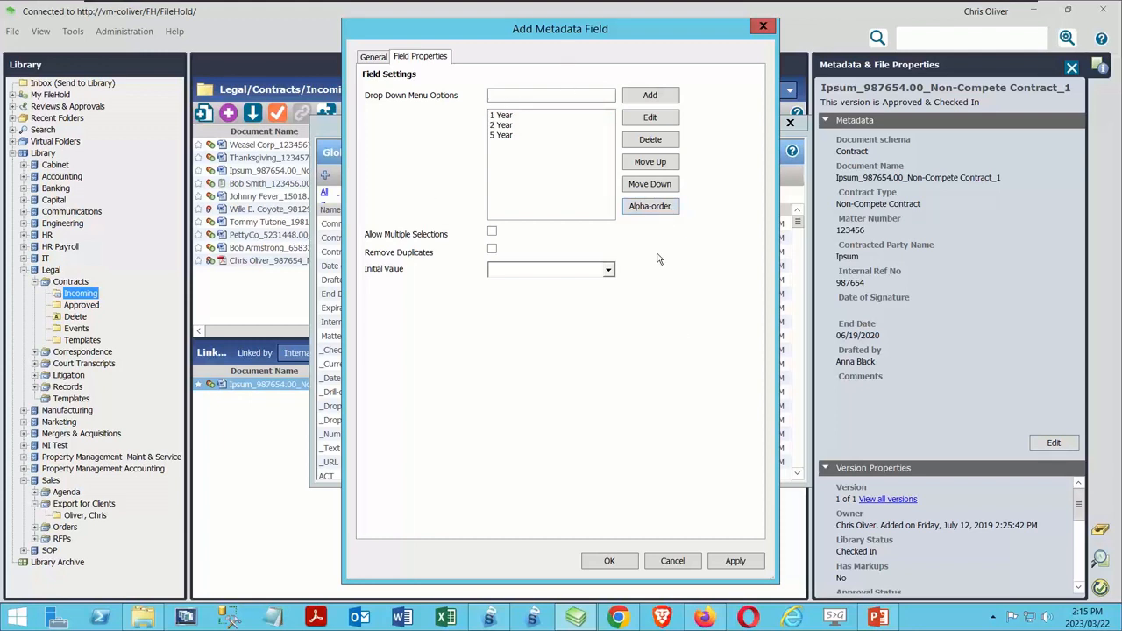
- Set the Renewal Period field's initial value to 2 Year and clear it again
{"action": "left_click", "coordinate": [609, 272]}
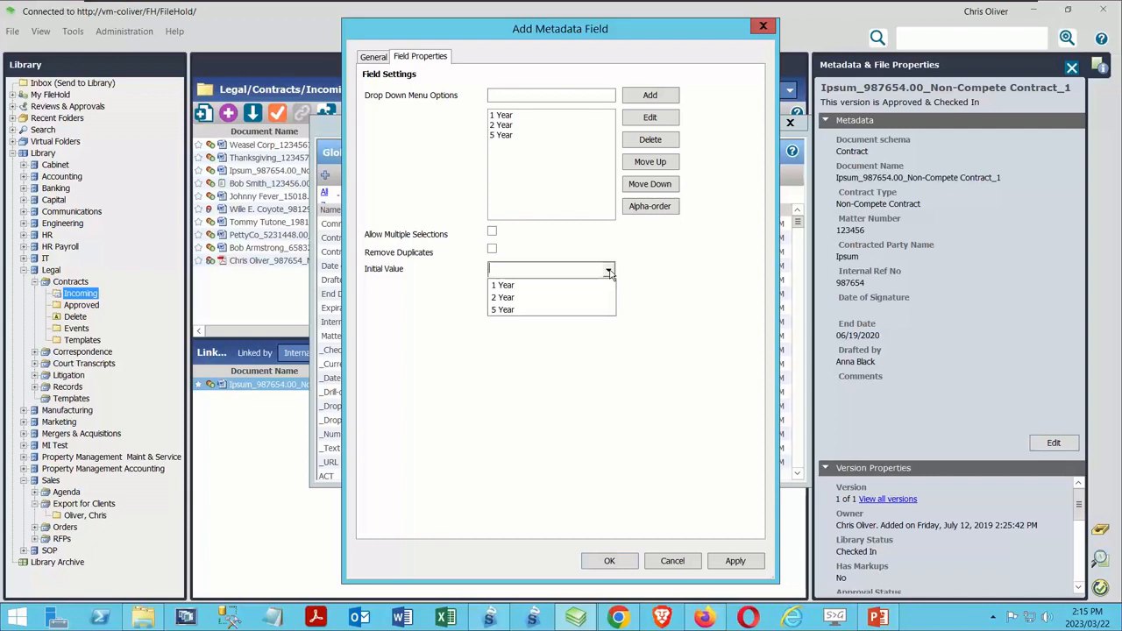
{"action": "left_click", "coordinate": [519, 298]}
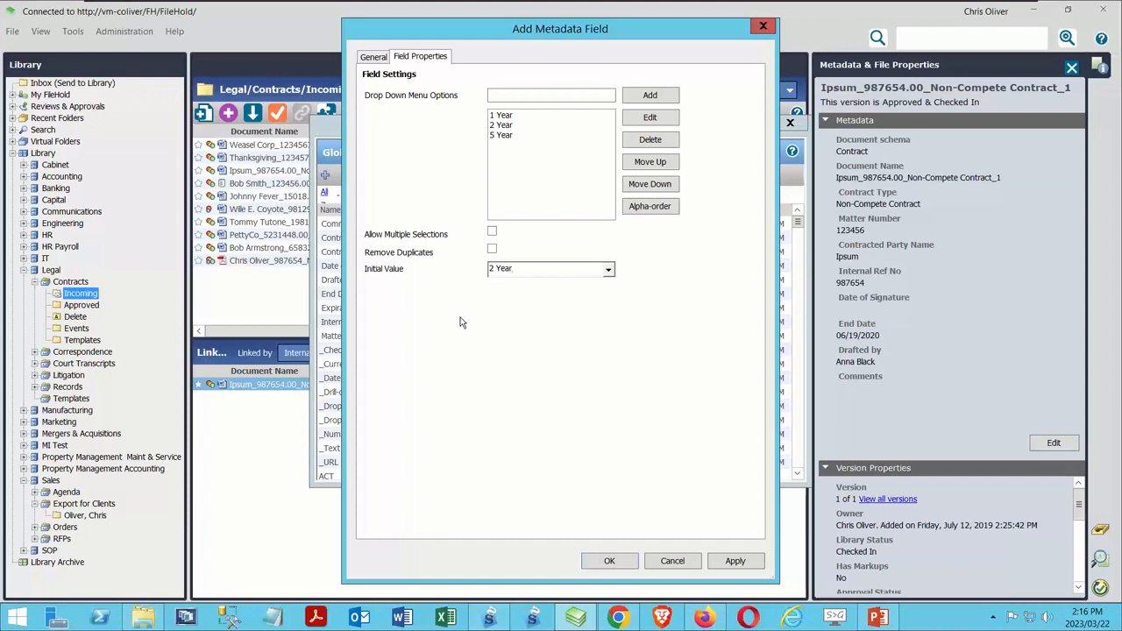
{"action": "left_click", "coordinate": [609, 275]}
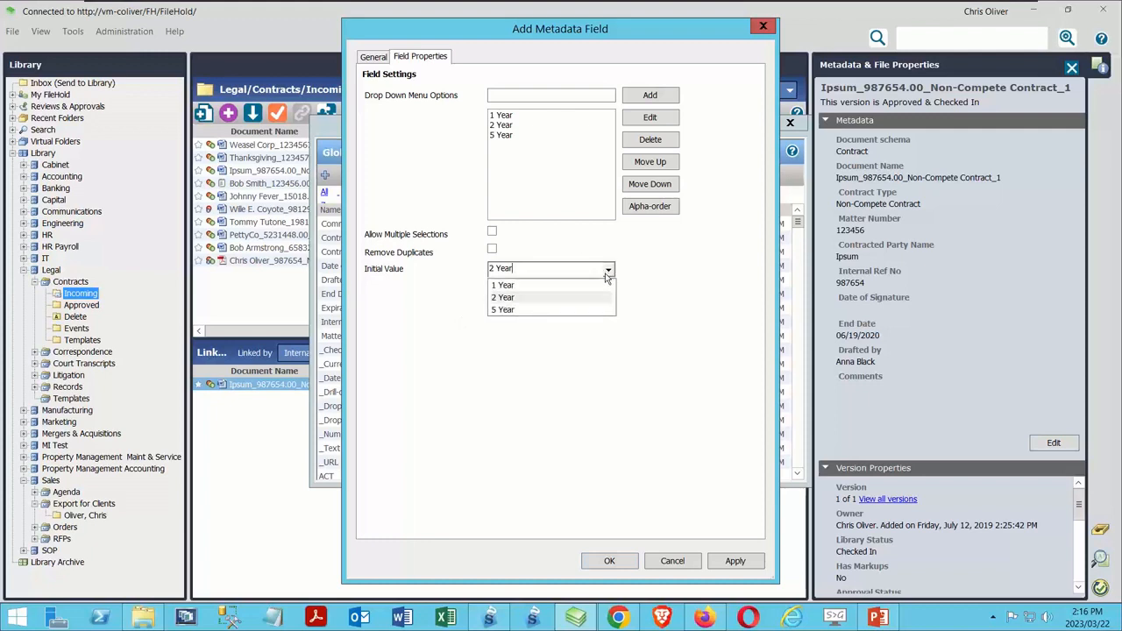
{"action": "key", "text": "ctrl+a"}
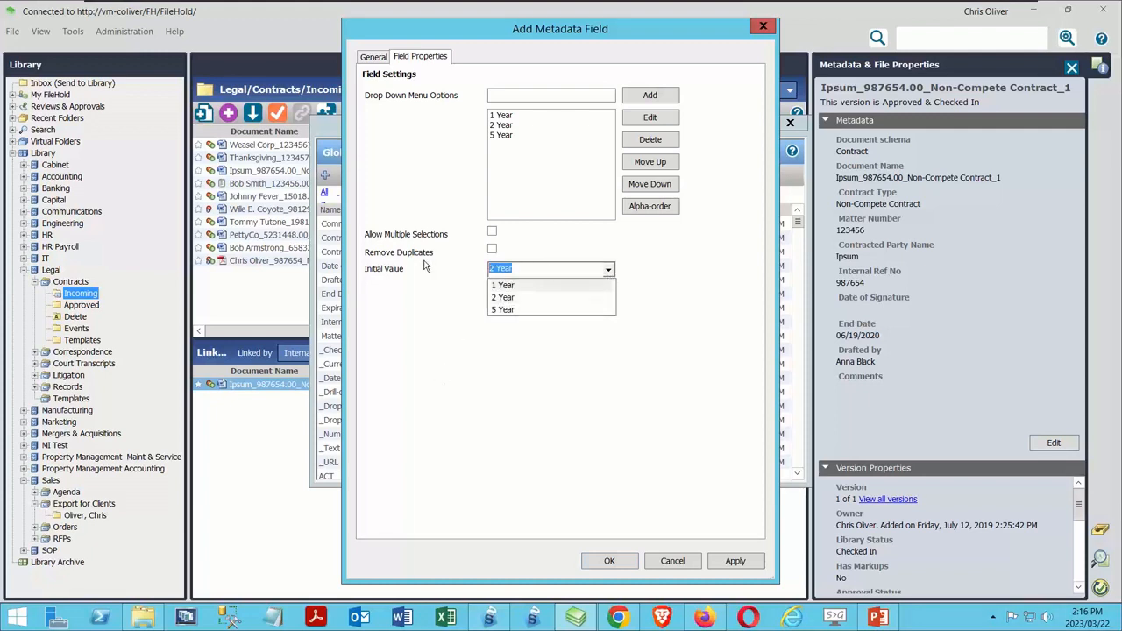
{"action": "key", "text": "BackSpace"}
{"action": "left_click", "coordinate": [509, 421]}
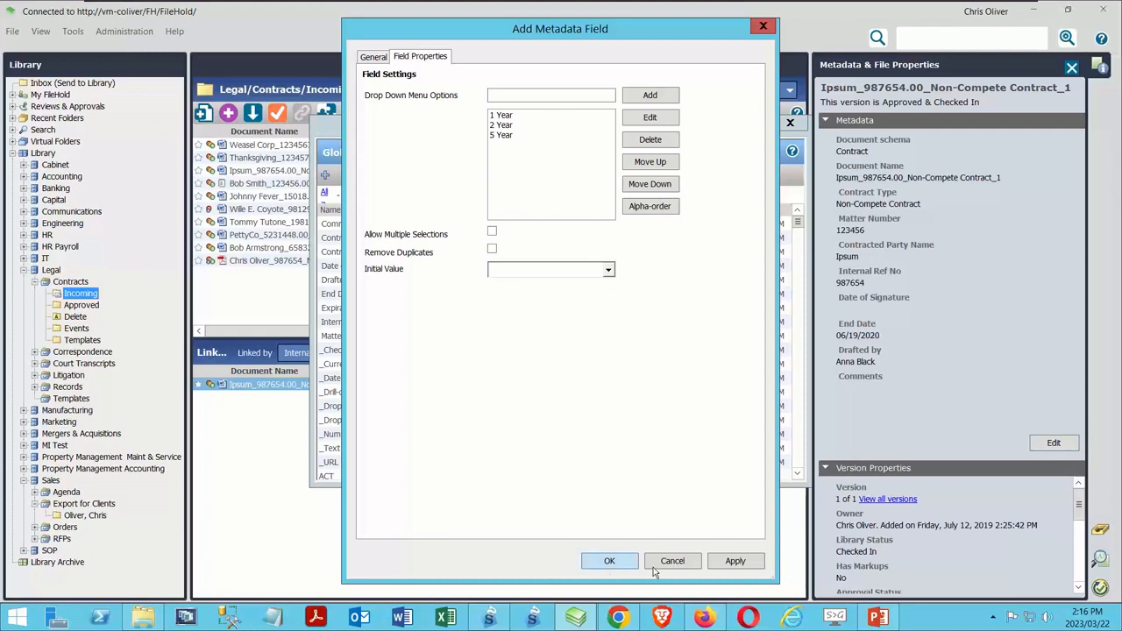
- Save the Renewal Period field and close the metadata fields list
{"action": "left_click", "coordinate": [739, 566]}
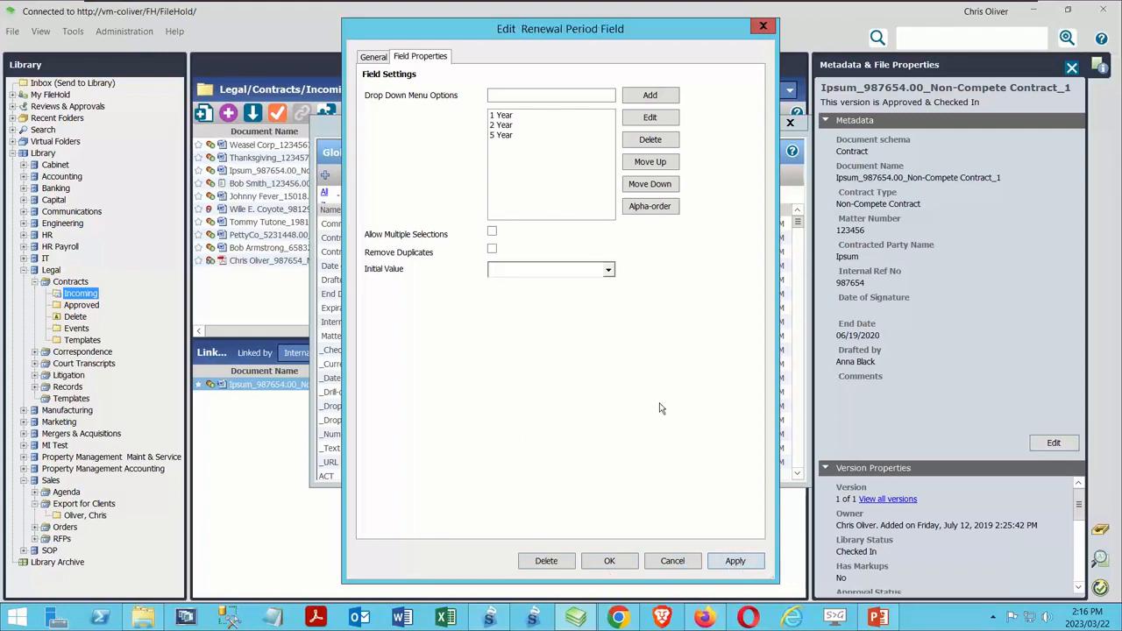
{"action": "left_click", "coordinate": [608, 562]}
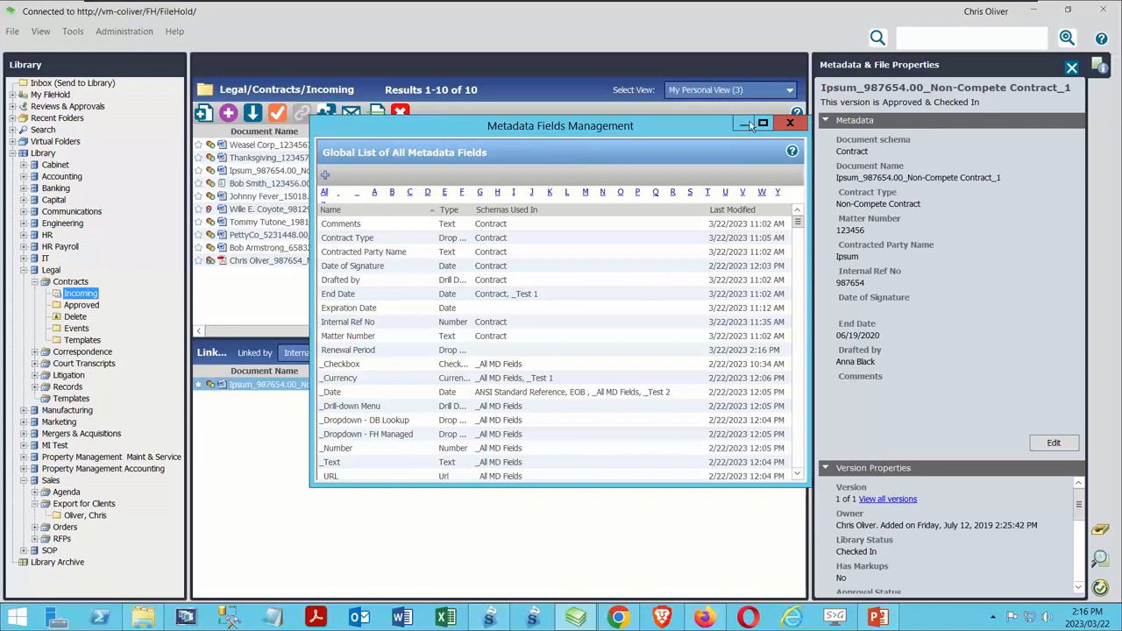
{"action": "left_click", "coordinate": [790, 122]}
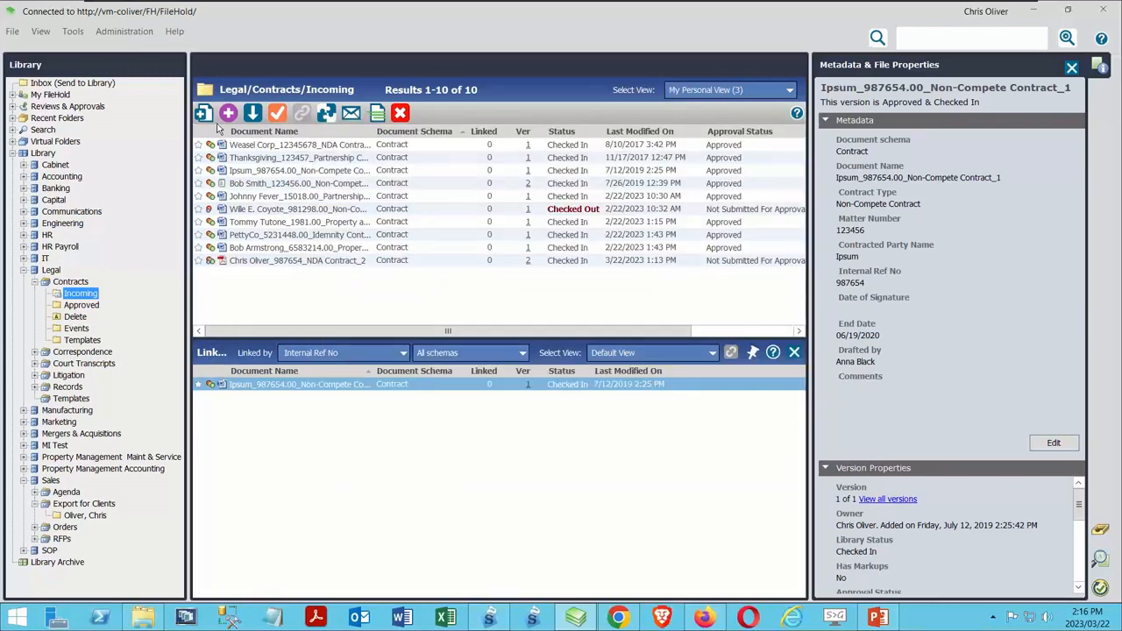
- Add the Renewal Period metadata field to the Contract document schema, save the schema and close the schemas list
{"action": "left_click", "coordinate": [124, 31]}
{"action": "mouse_move", "coordinate": [190, 102]}
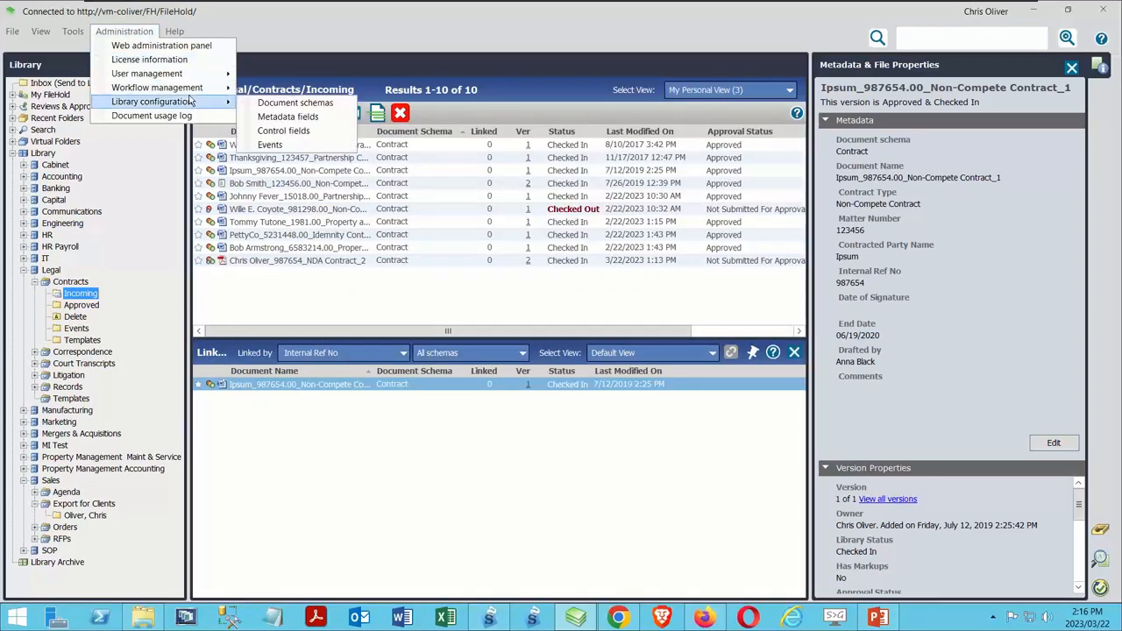
{"action": "left_click", "coordinate": [330, 103]}
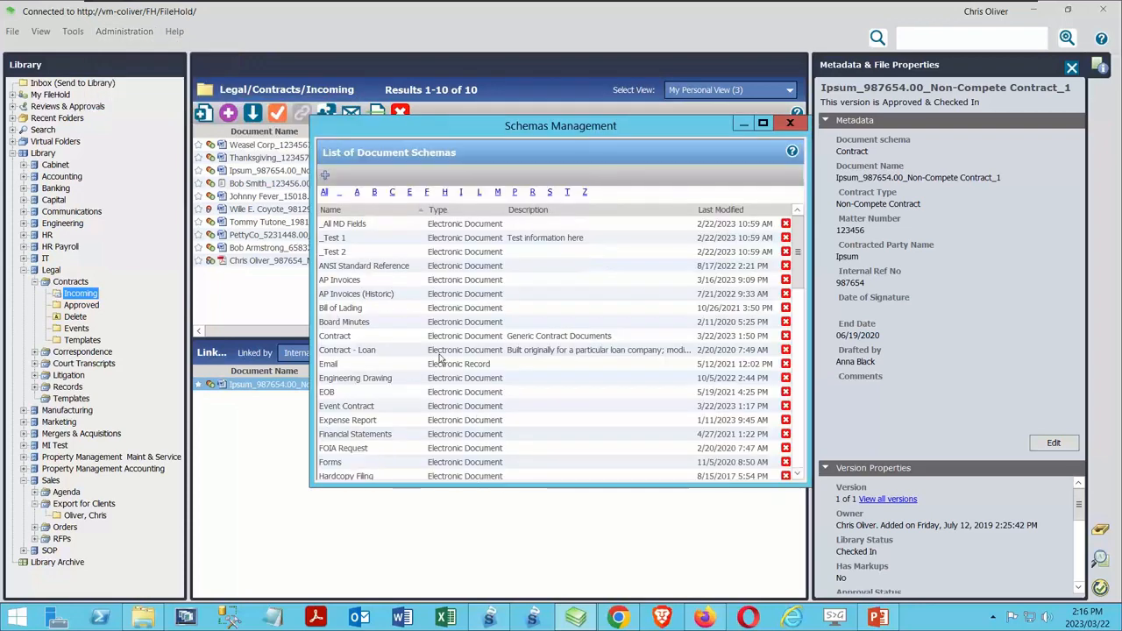
{"action": "double_click", "coordinate": [340, 336]}
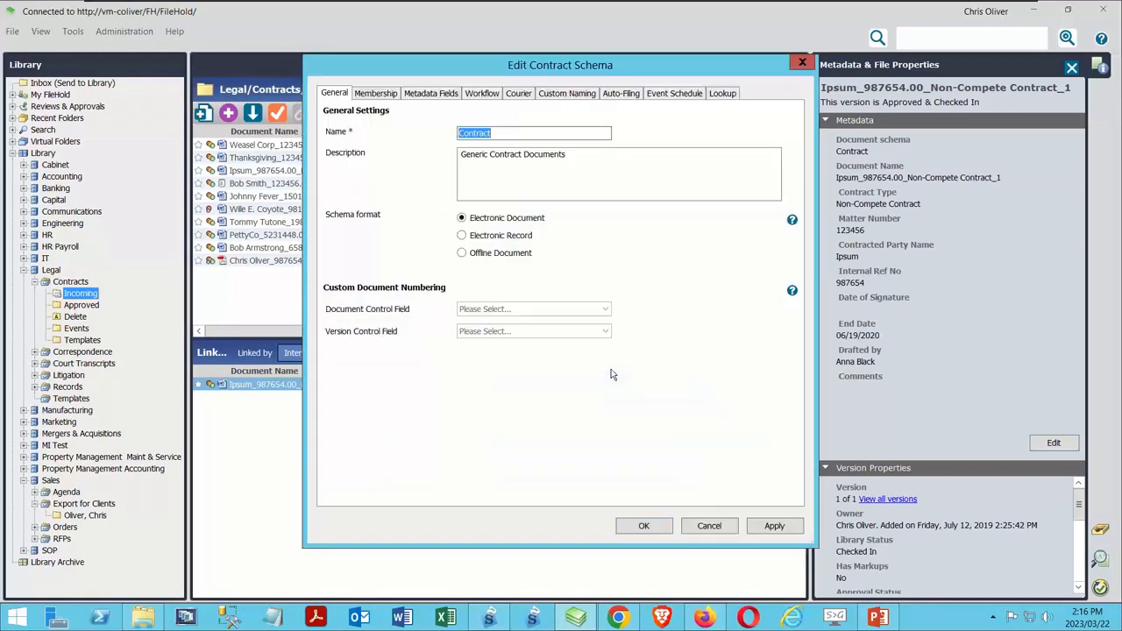
{"action": "left_click", "coordinate": [421, 94]}
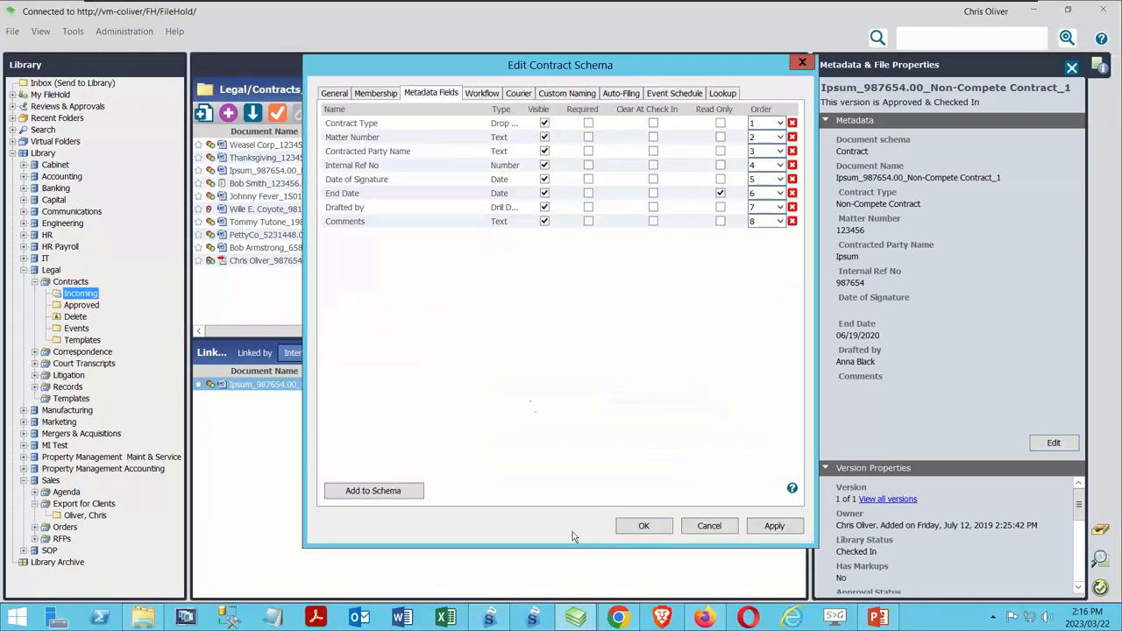
{"action": "left_click", "coordinate": [383, 493]}
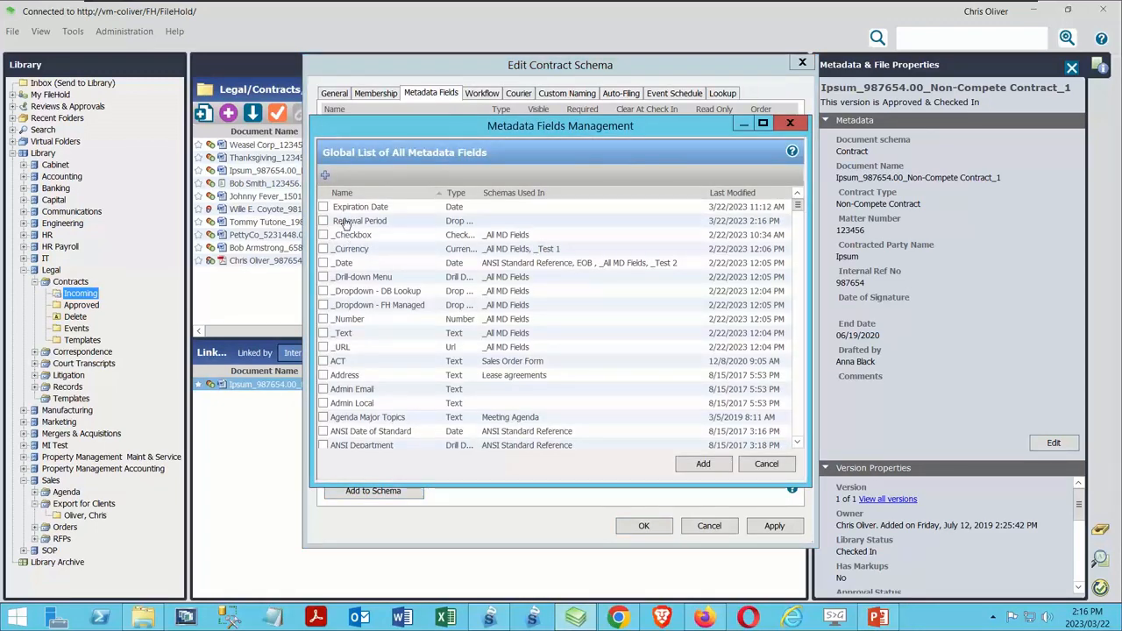
{"action": "left_click", "coordinate": [323, 220]}
{"action": "left_click", "coordinate": [703, 464]}
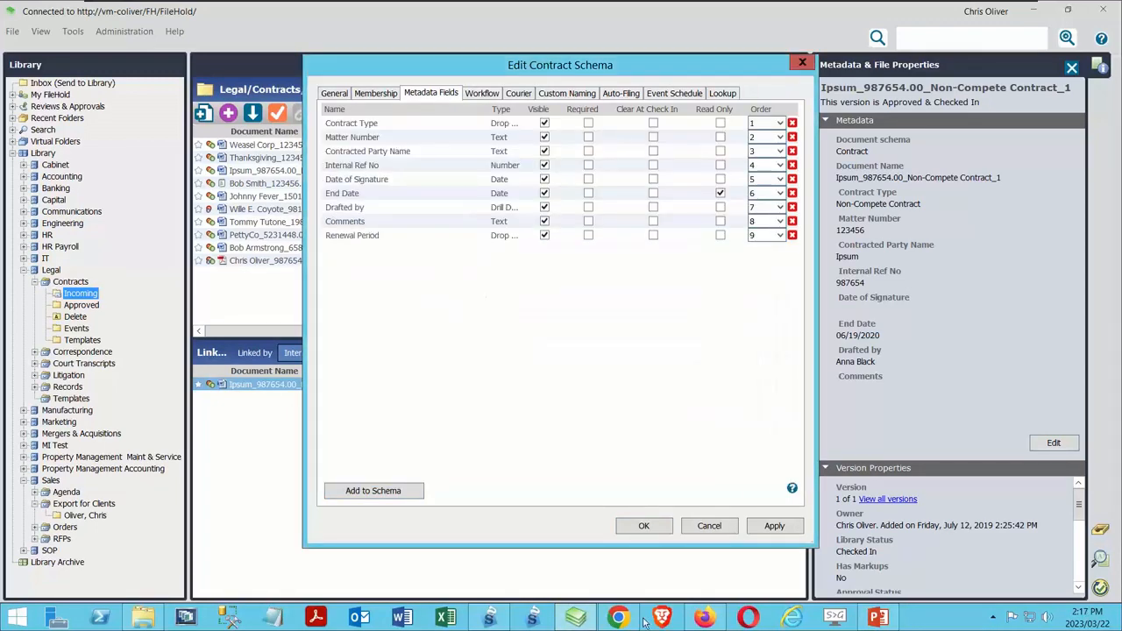
{"action": "left_click", "coordinate": [644, 526]}
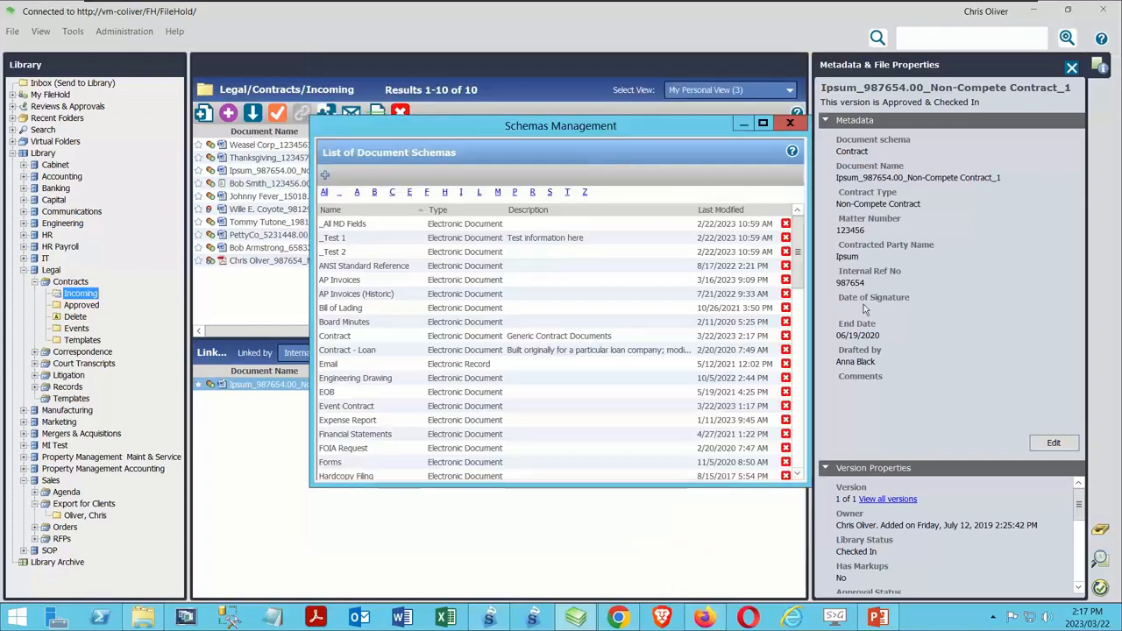
{"action": "left_click", "coordinate": [790, 123]}
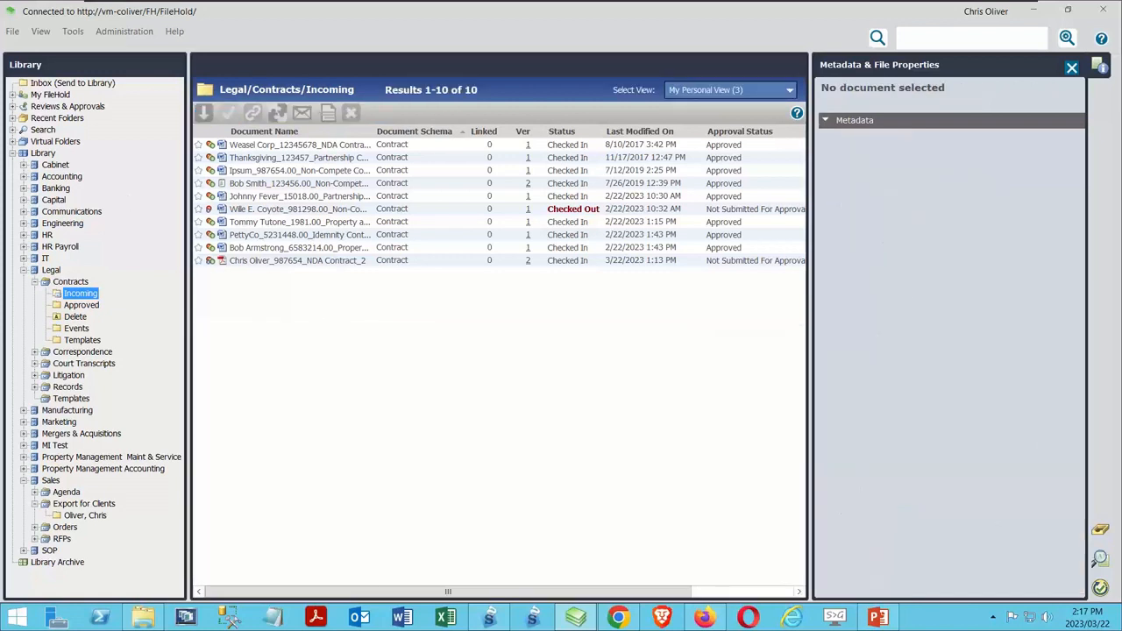
- Refresh all library data, reopen the Legal/Contracts/Incoming folder and display the metadata of the PDF NDA contract
{"action": "left_click", "coordinate": [13, 30]}
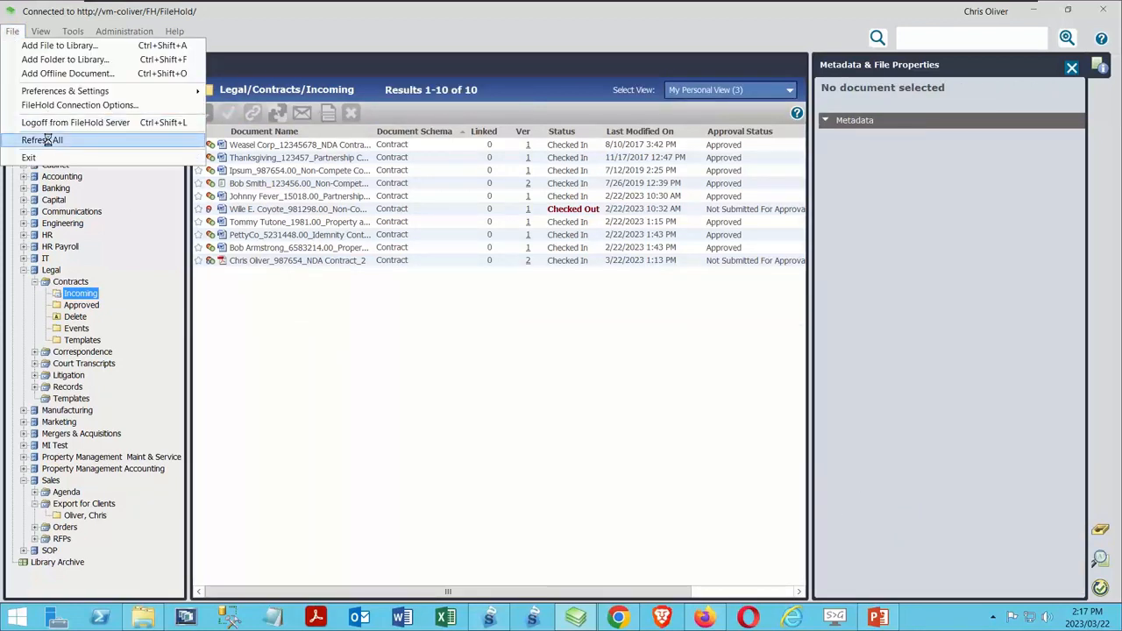
{"action": "left_click", "coordinate": [50, 140]}
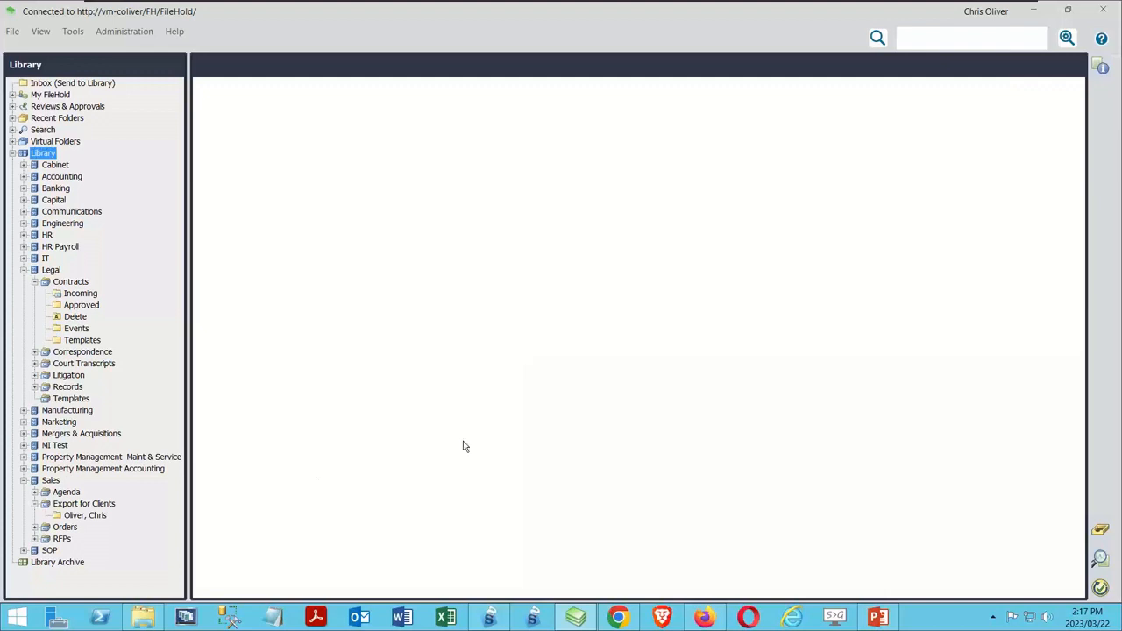
{"action": "left_click", "coordinate": [83, 294]}
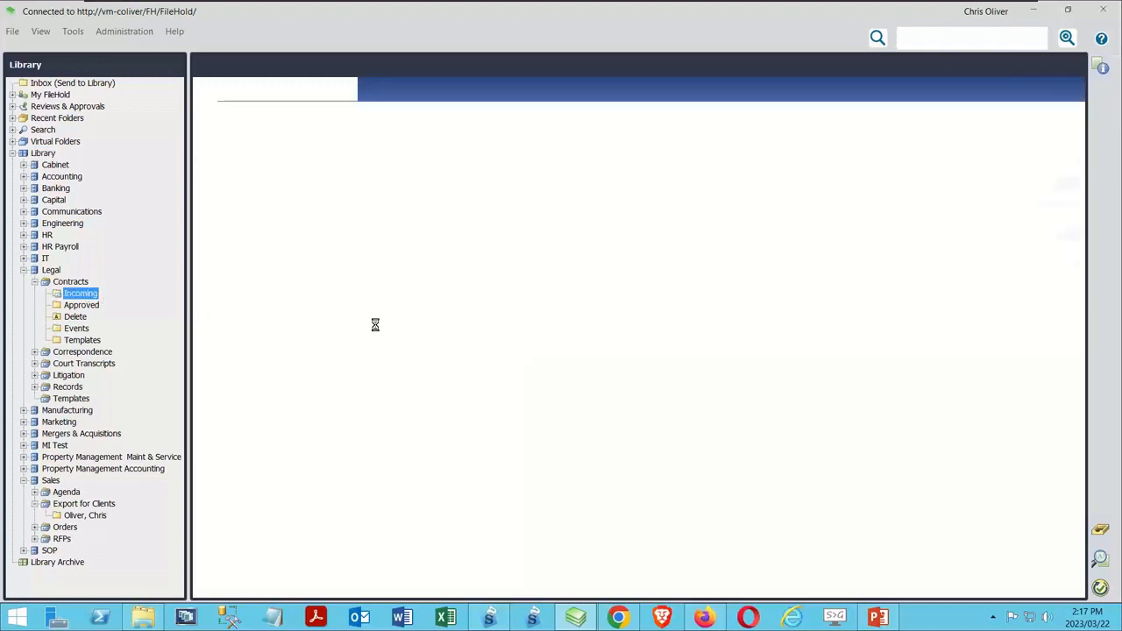
{"action": "left_click", "coordinate": [284, 261]}
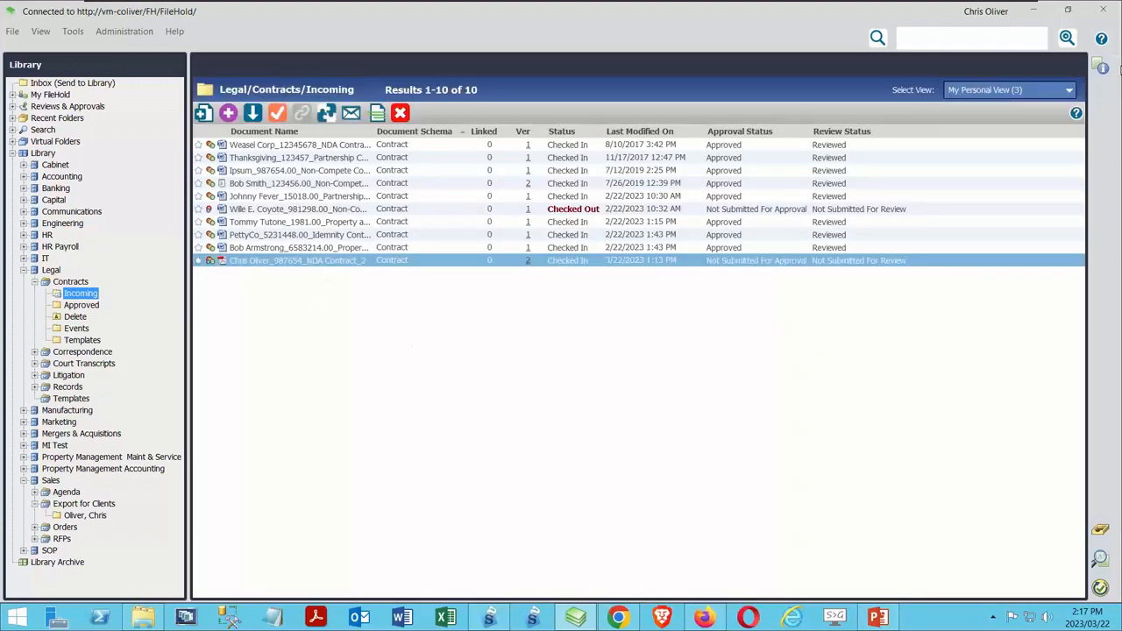
{"action": "left_click", "coordinate": [1103, 68]}
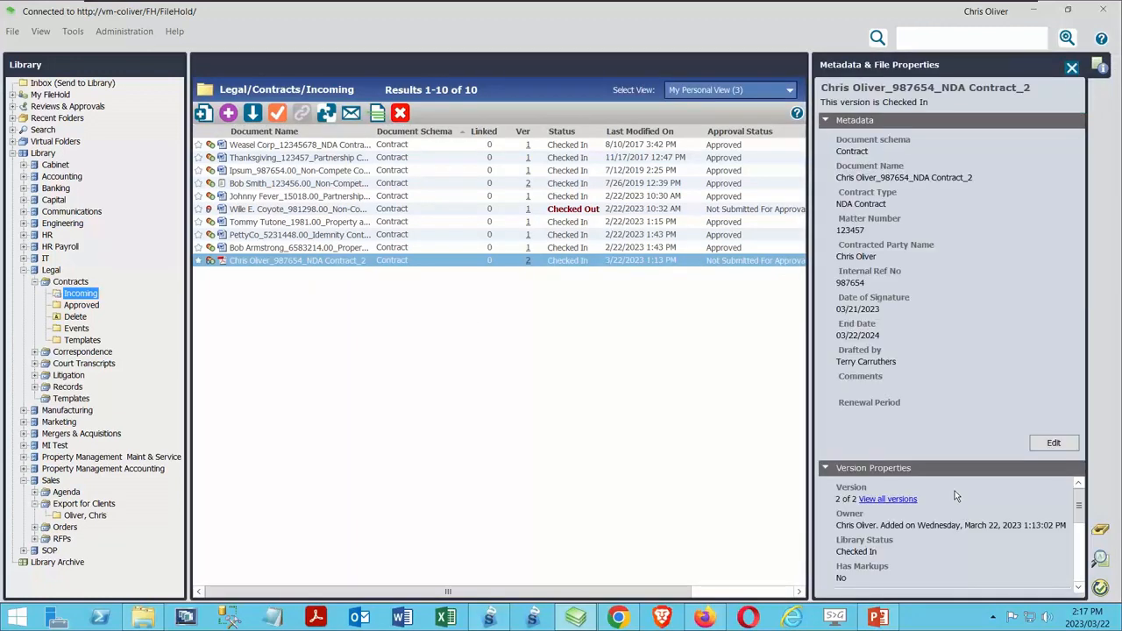
- Set the PDF NDA contract's Renewal Period to 2 Year and save its metadata
{"action": "left_click", "coordinate": [1054, 443]}
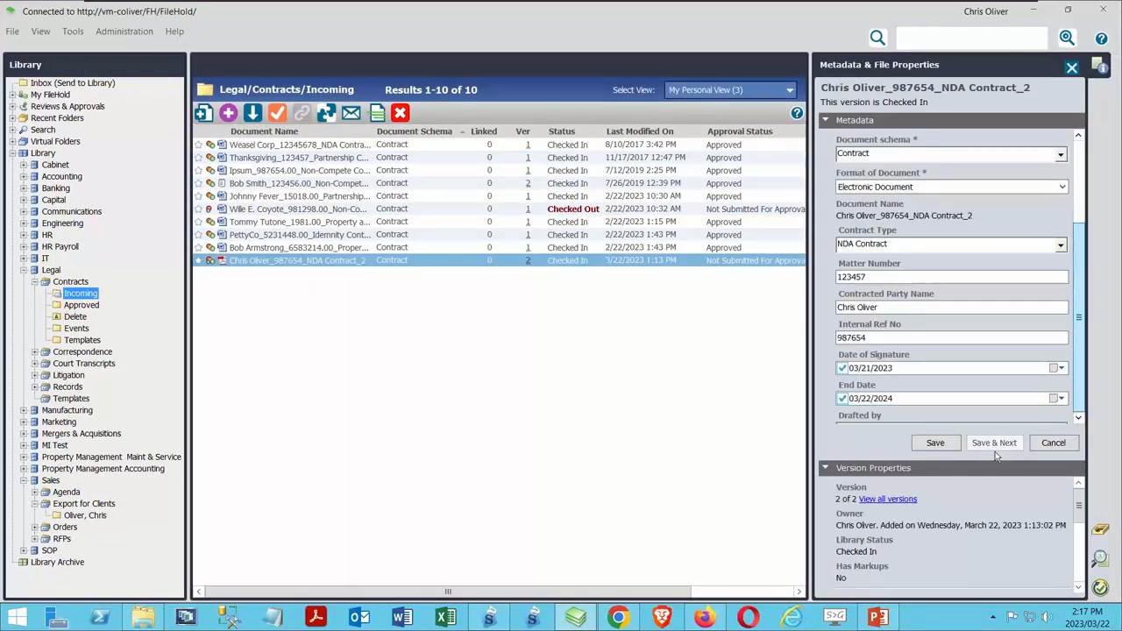
{"action": "scroll", "coordinate": [1063, 386], "scroll_direction": "down", "scroll_amount": 3}
{"action": "left_click", "coordinate": [1061, 387]}
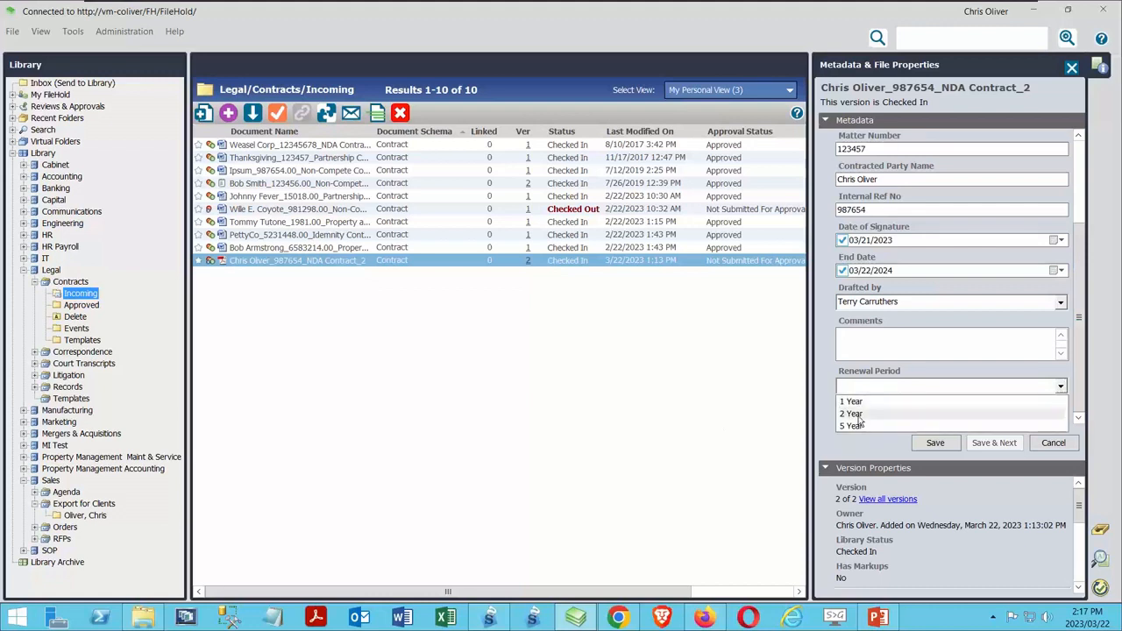
{"action": "left_click", "coordinate": [852, 414]}
{"action": "left_click", "coordinate": [938, 443]}
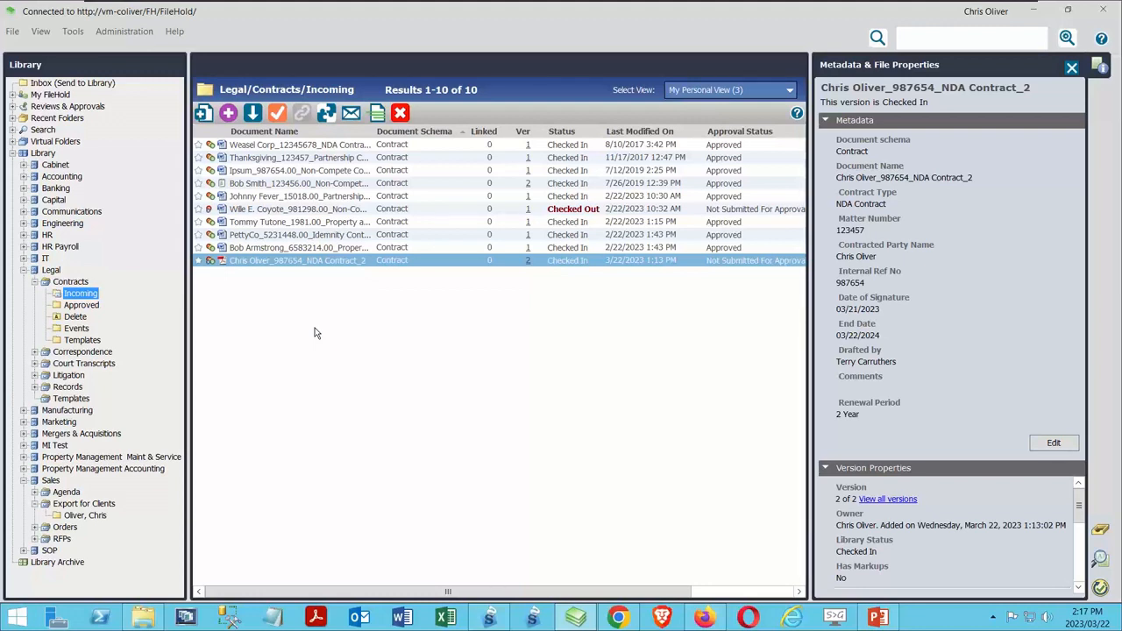
- Examine the auto-tagging settings in the Legal/Contracts/Delete folder's properties and close them without changes
{"action": "left_click", "coordinate": [76, 320]}
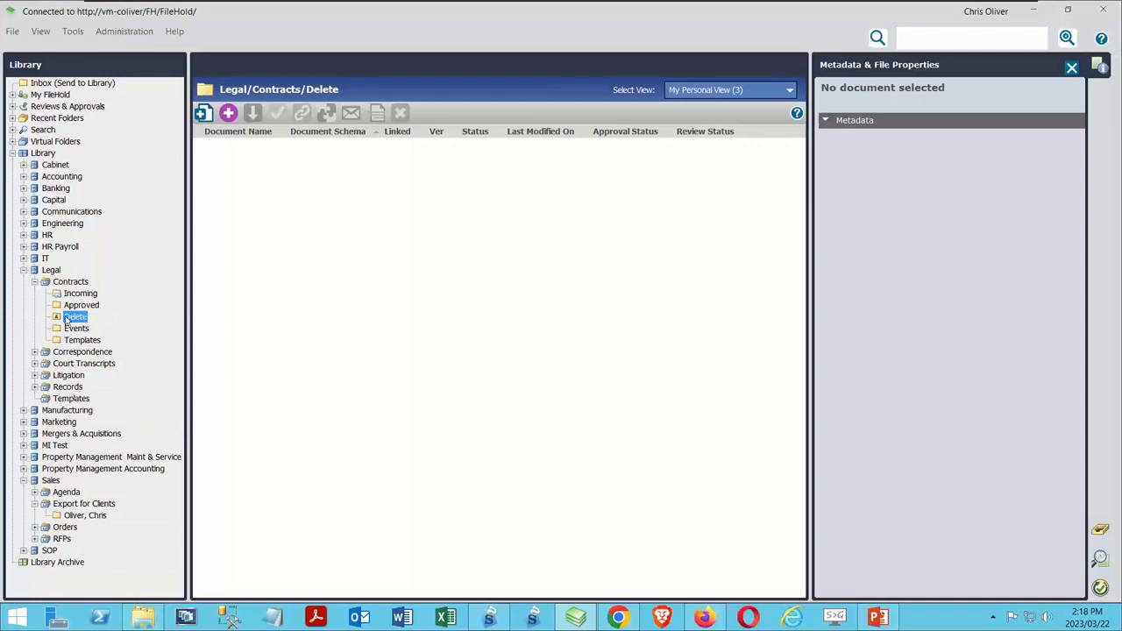
{"action": "right_click", "coordinate": [72, 317]}
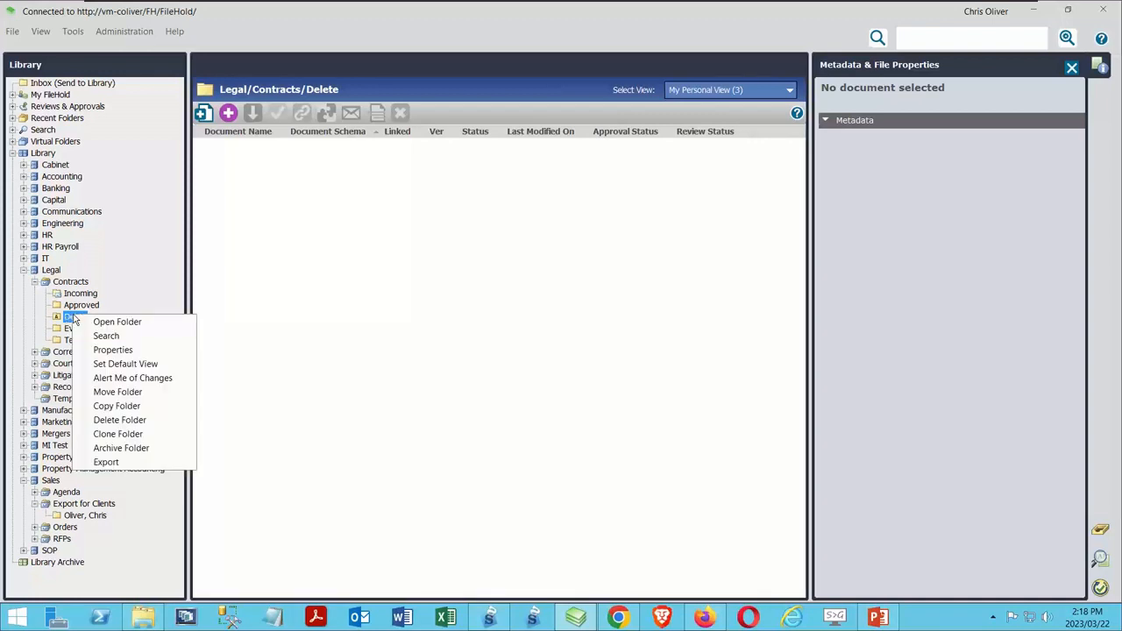
{"action": "left_click", "coordinate": [132, 350]}
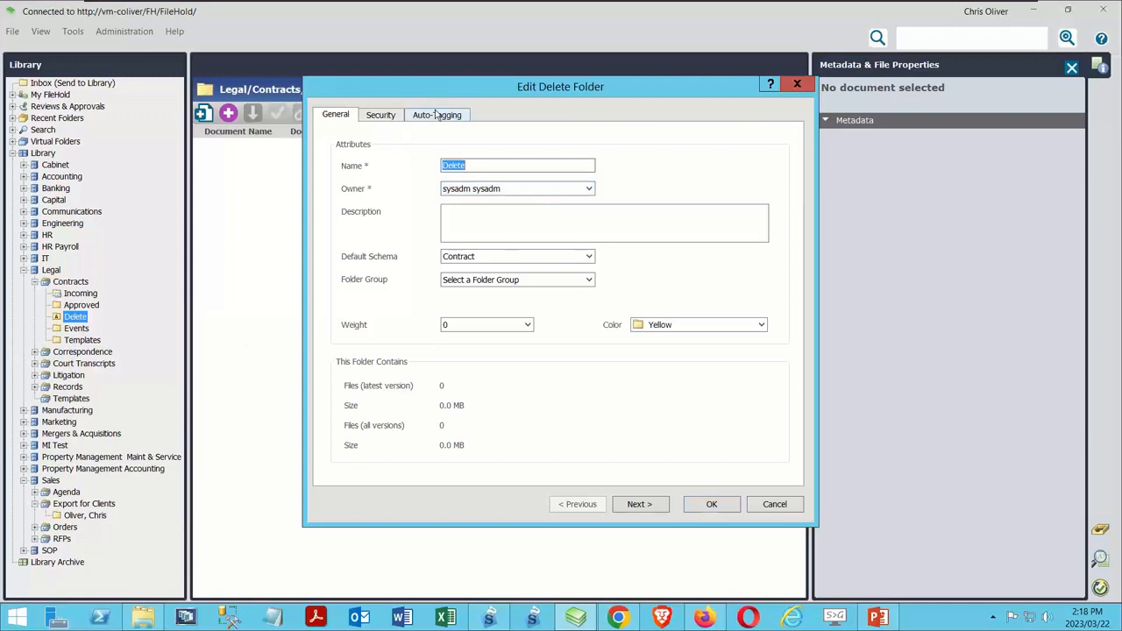
{"action": "left_click", "coordinate": [435, 115]}
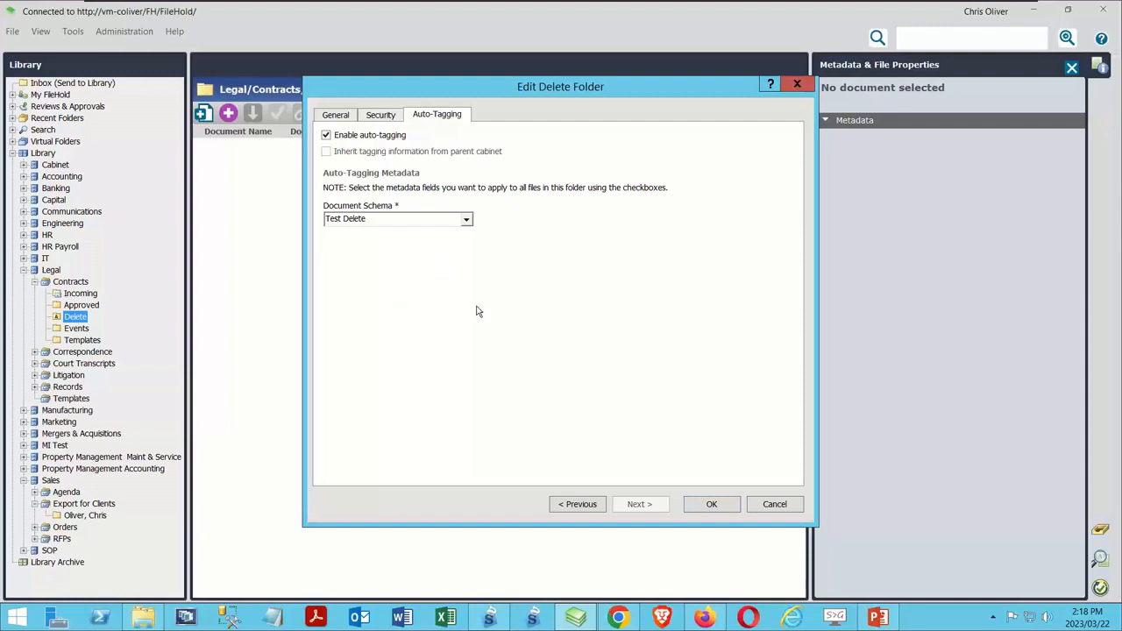
{"action": "left_click", "coordinate": [762, 506]}
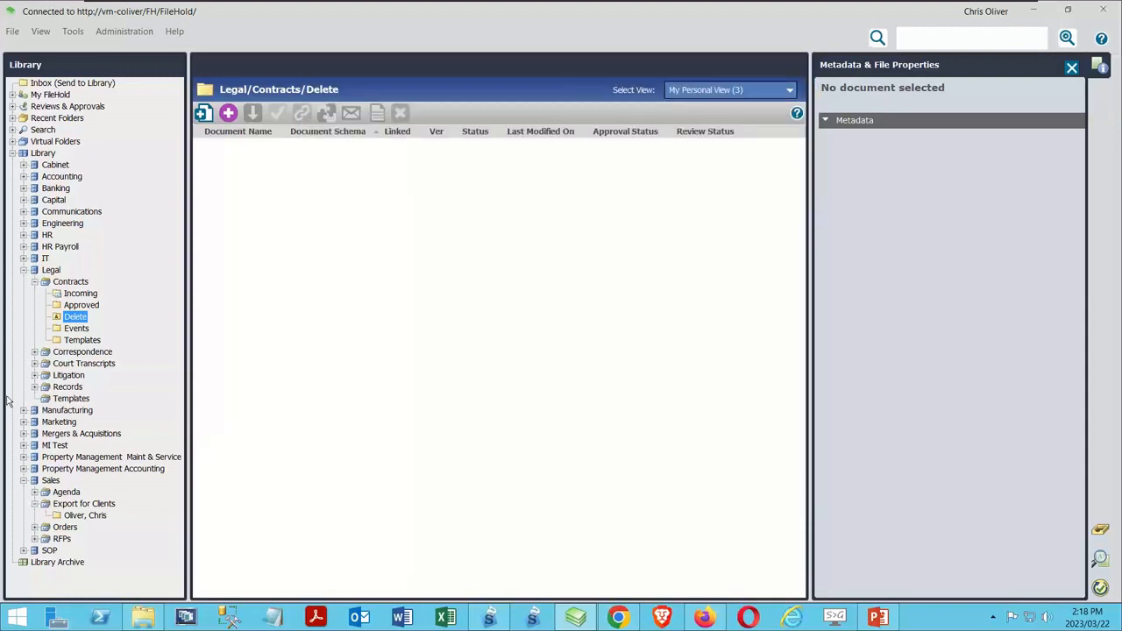
- Enable auto-tagging for the Legal/Contracts/Events folder and choose the document schema it applies
{"action": "right_click", "coordinate": [76, 329]}
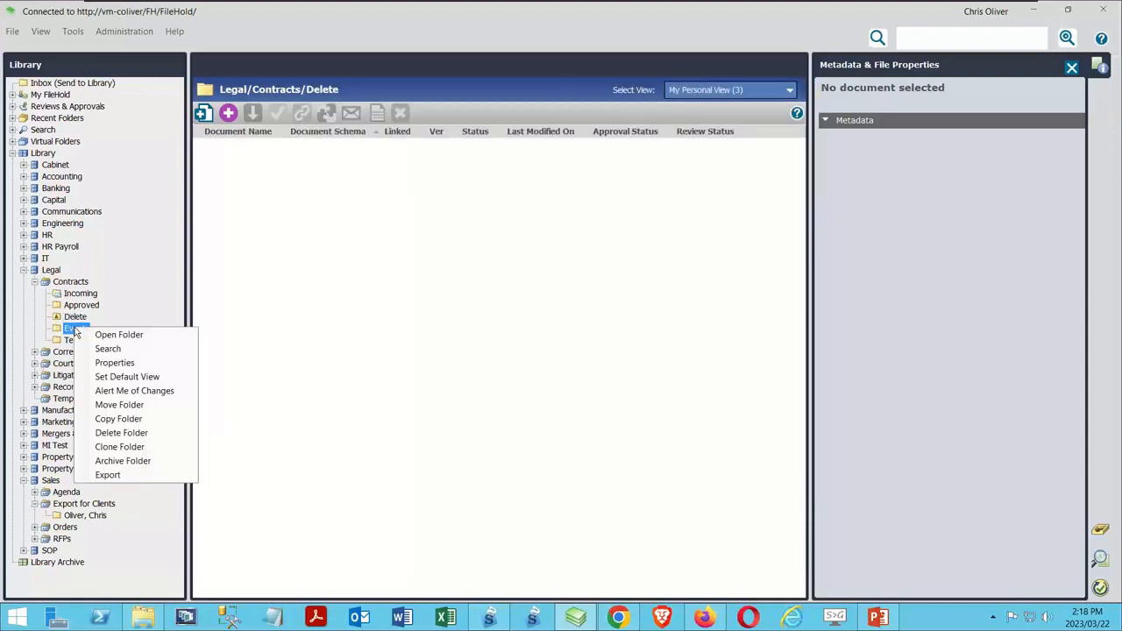
{"action": "left_click", "coordinate": [115, 363]}
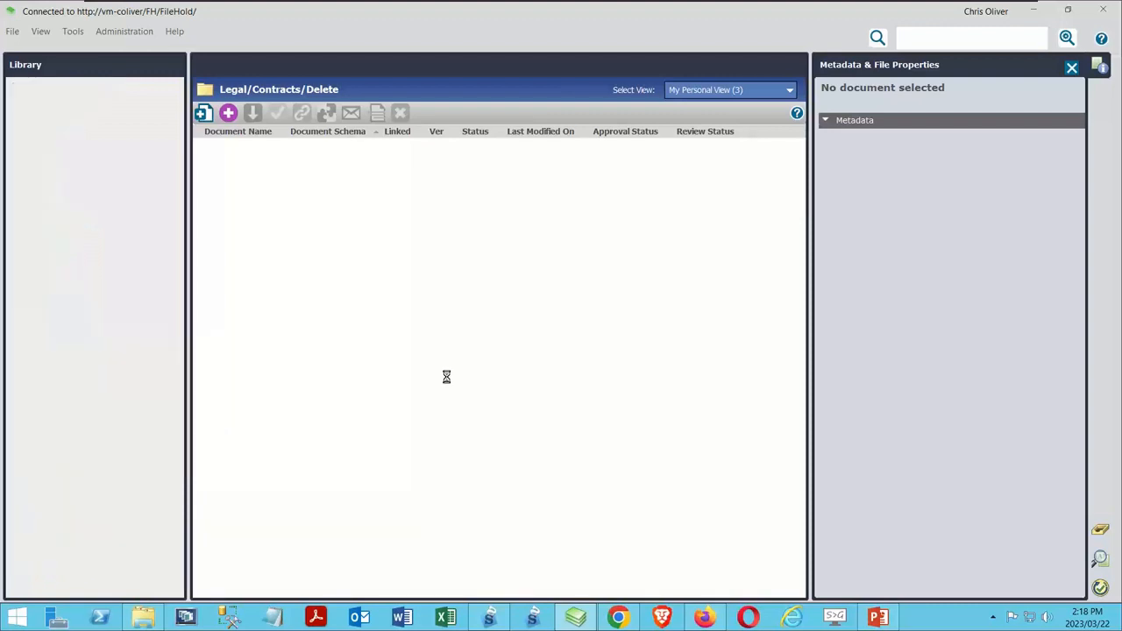
{"action": "left_click", "coordinate": [435, 117]}
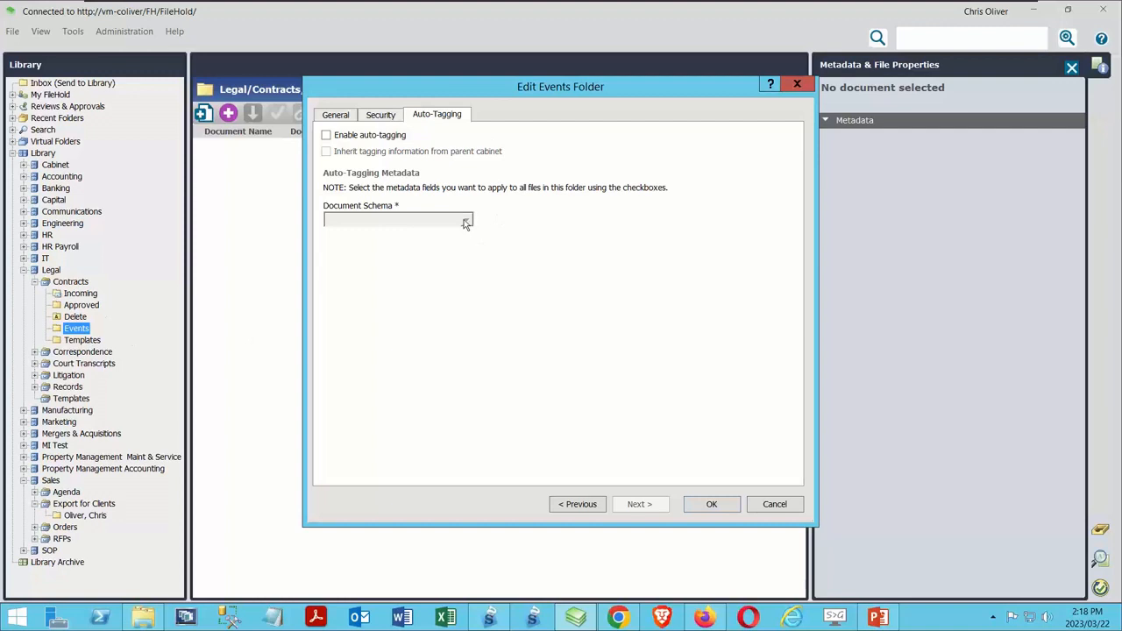
{"action": "left_click", "coordinate": [340, 137]}
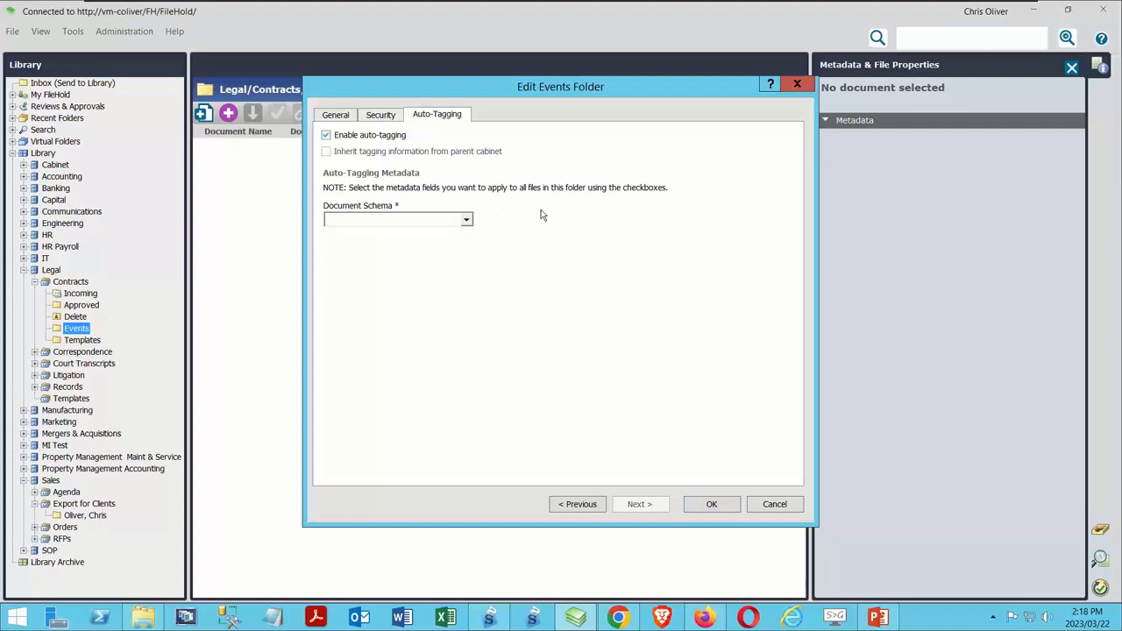
{"action": "left_click", "coordinate": [465, 220]}
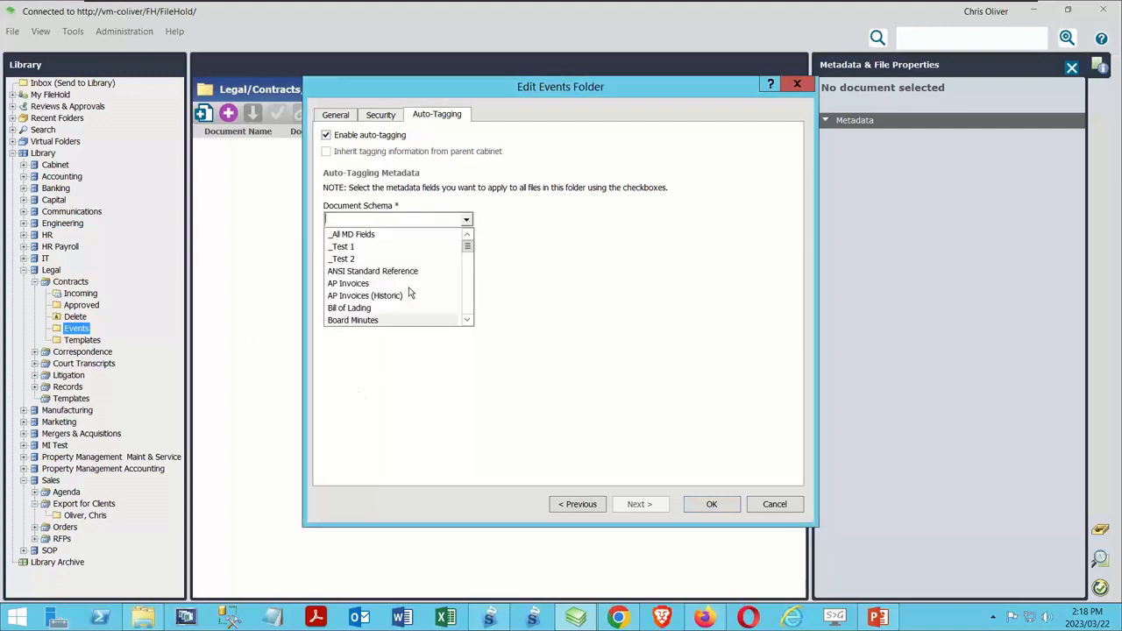
{"action": "mouse_move", "coordinate": [469, 254]}
{"action": "left_mouse_down"}
{"action": "mouse_move", "coordinate": [469, 266]}
{"action": "mouse_move", "coordinate": [466, 258]}
{"action": "left_mouse_up"}
{"action": "left_click", "coordinate": [412, 246]}
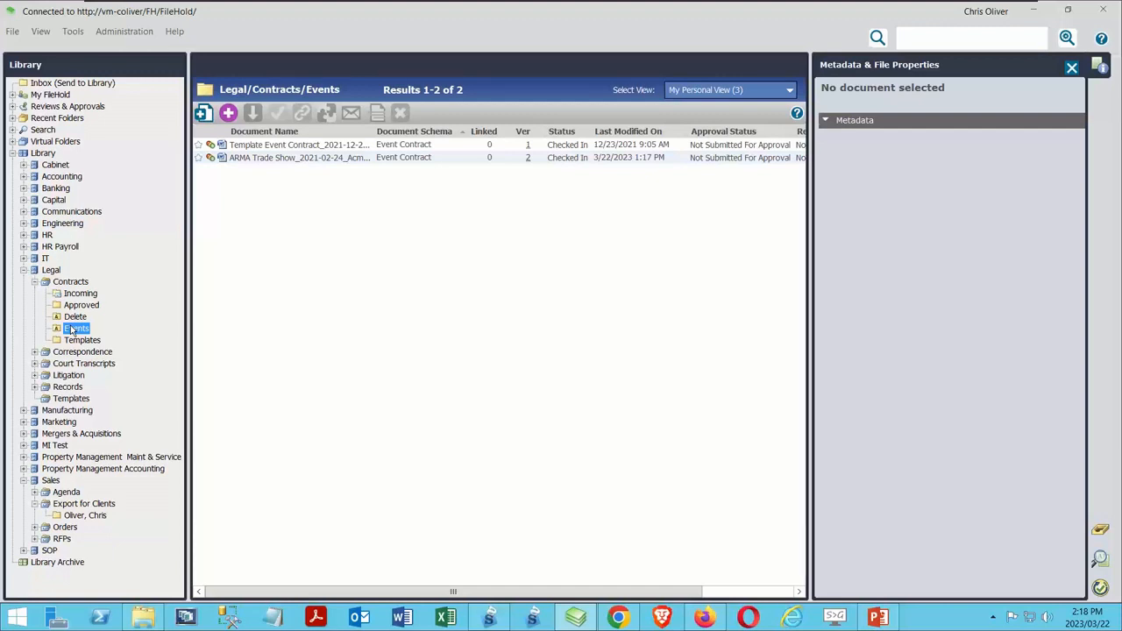
- Clone the Events folder into the Contracts drawer of the Legal cabinet as "Event - Annual Conference 2023"
{"action": "right_click", "coordinate": [73, 329]}
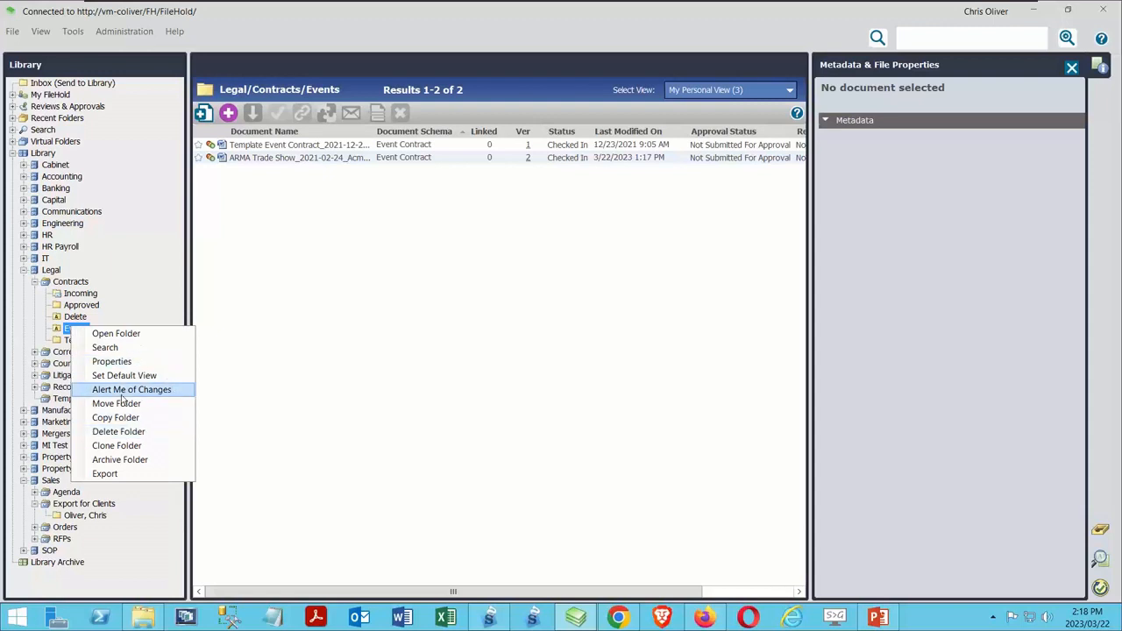
{"action": "left_click", "coordinate": [494, 467]}
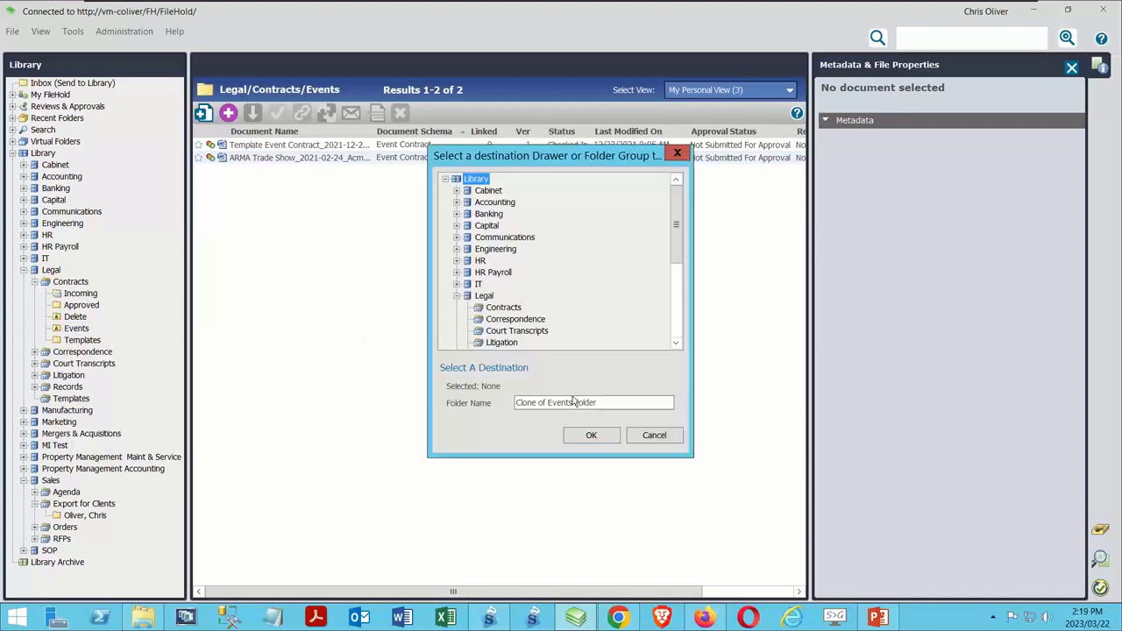
{"action": "left_click_drag", "start_coordinate": [607, 403], "coordinate": [299, 404]}
{"action": "type", "text": "En"}
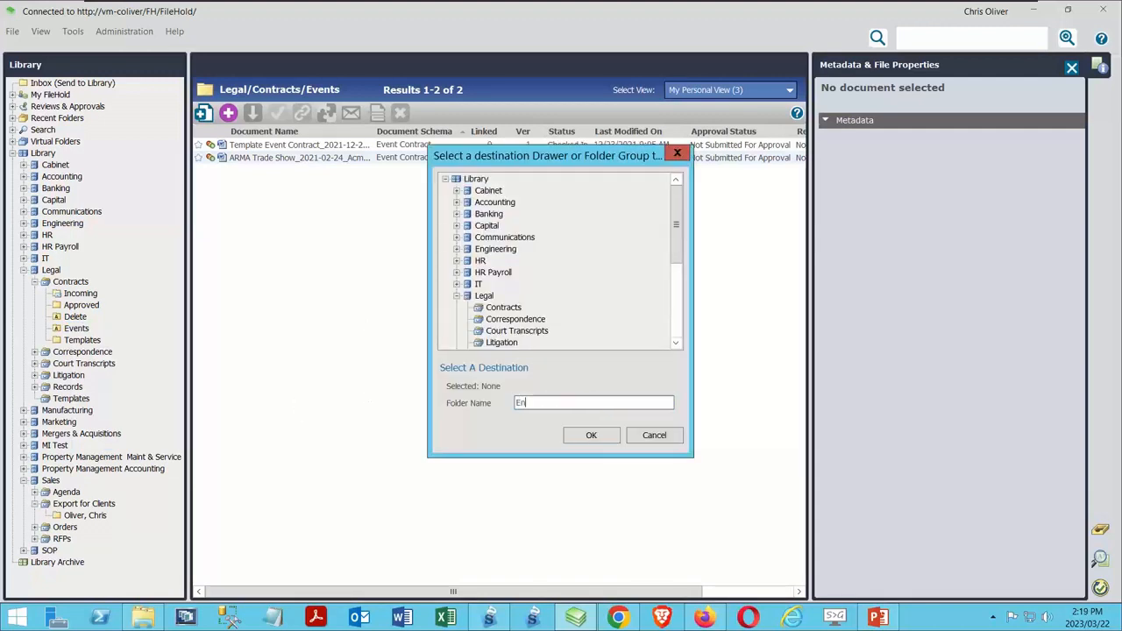
{"action": "type", "text": "vent"}
{"action": "key", "text": "BackSpace"}
{"action": "key", "text": "BackSpace"}
{"action": "type", "text": "t - Annual Conference "}
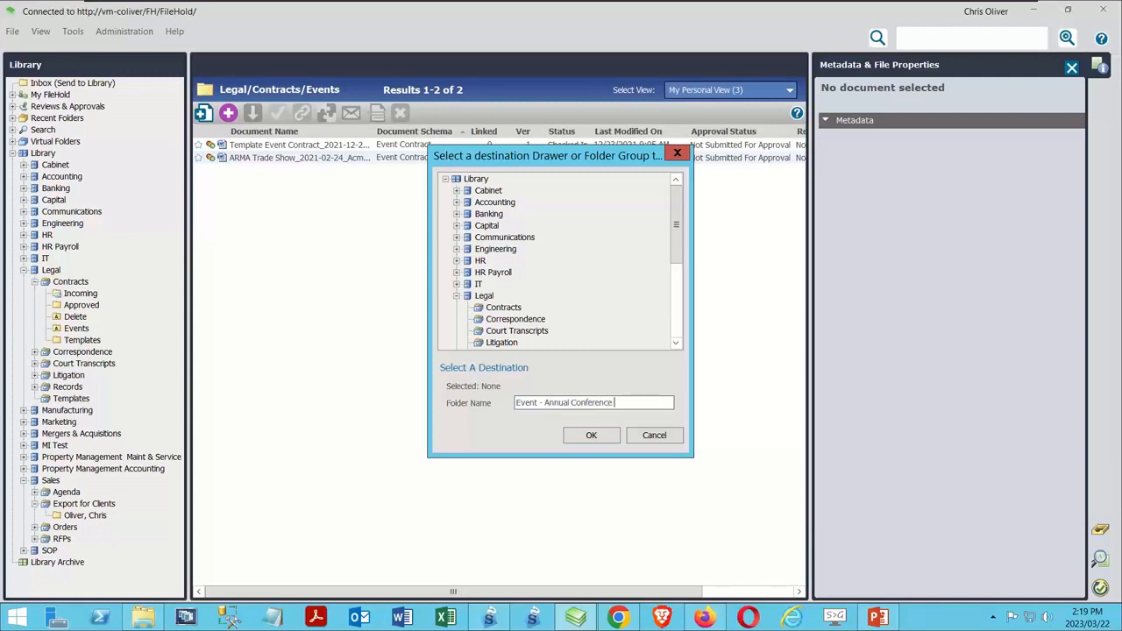
{"action": "type", "text": "2023"}
{"action": "scroll", "coordinate": [675, 246], "scroll_direction": "down", "scroll_amount": 3}
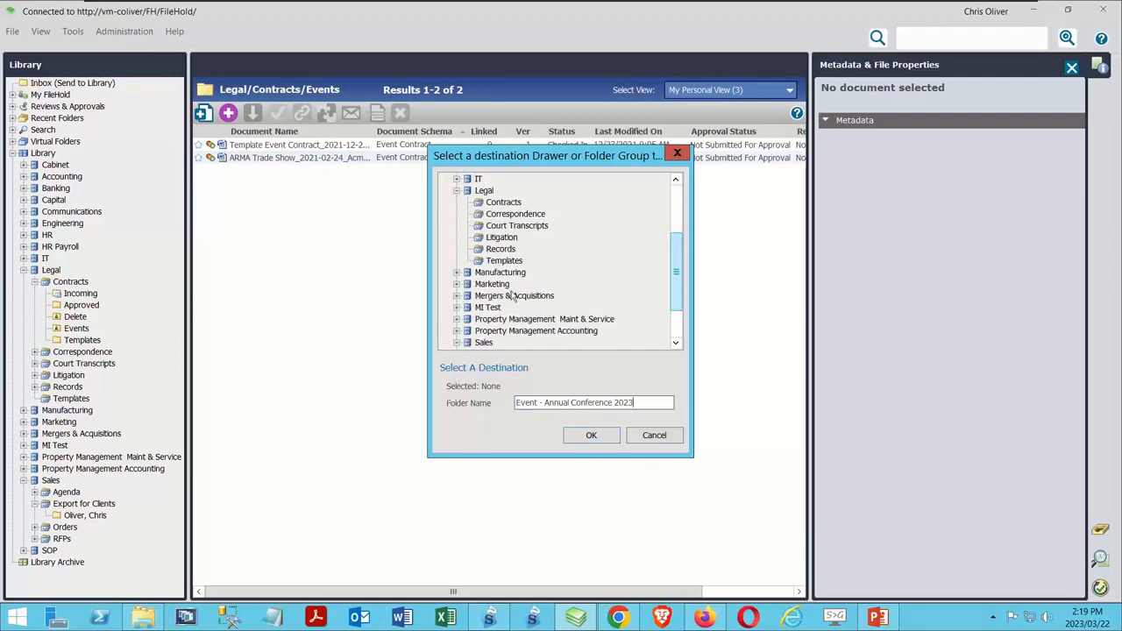
{"action": "left_click", "coordinate": [510, 204]}
{"action": "left_click", "coordinate": [590, 436]}
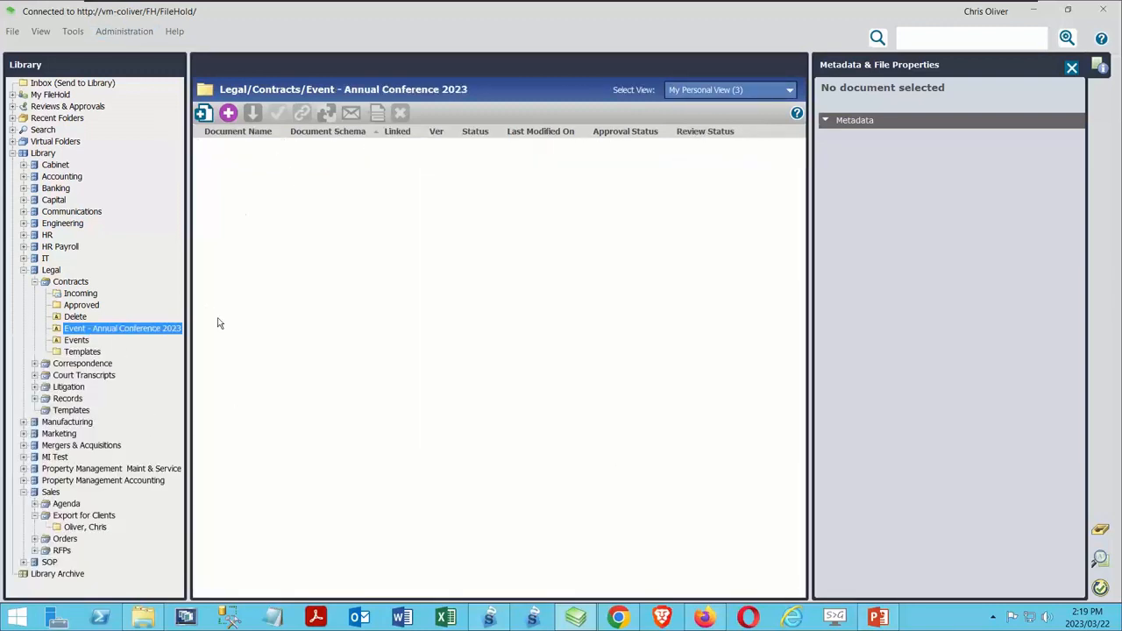
- Set the Event - Annual Conference 2023 folder to auto-tag Vendor as "FileHold" and Event Name as "Annual Conference", and save its properties
{"action": "right_click", "coordinate": [108, 329]}
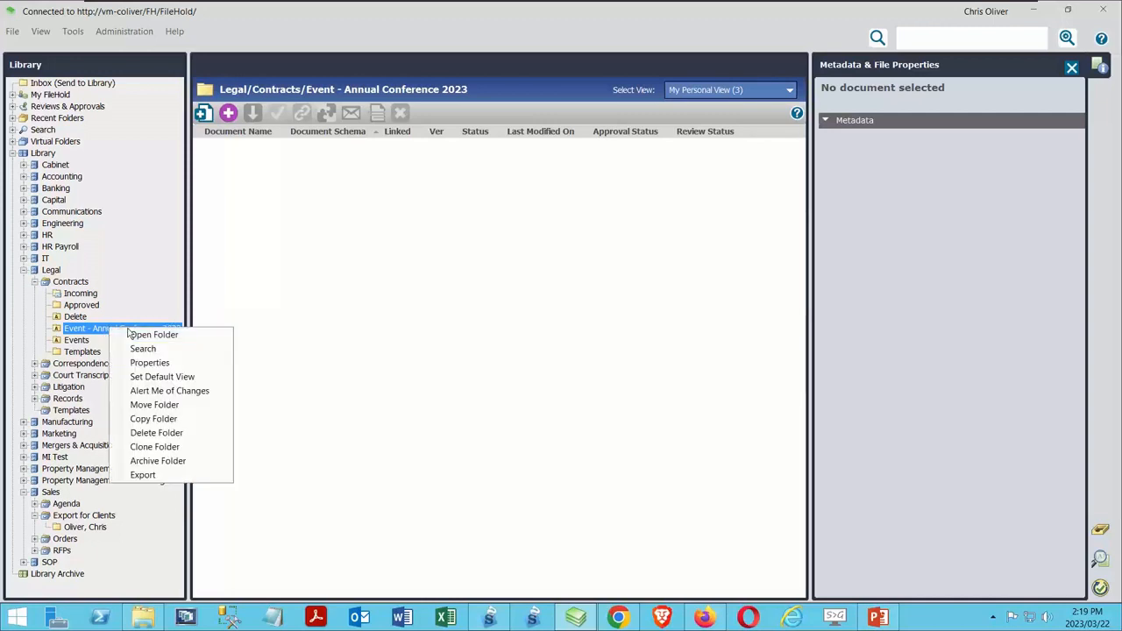
{"action": "left_click", "coordinate": [187, 363]}
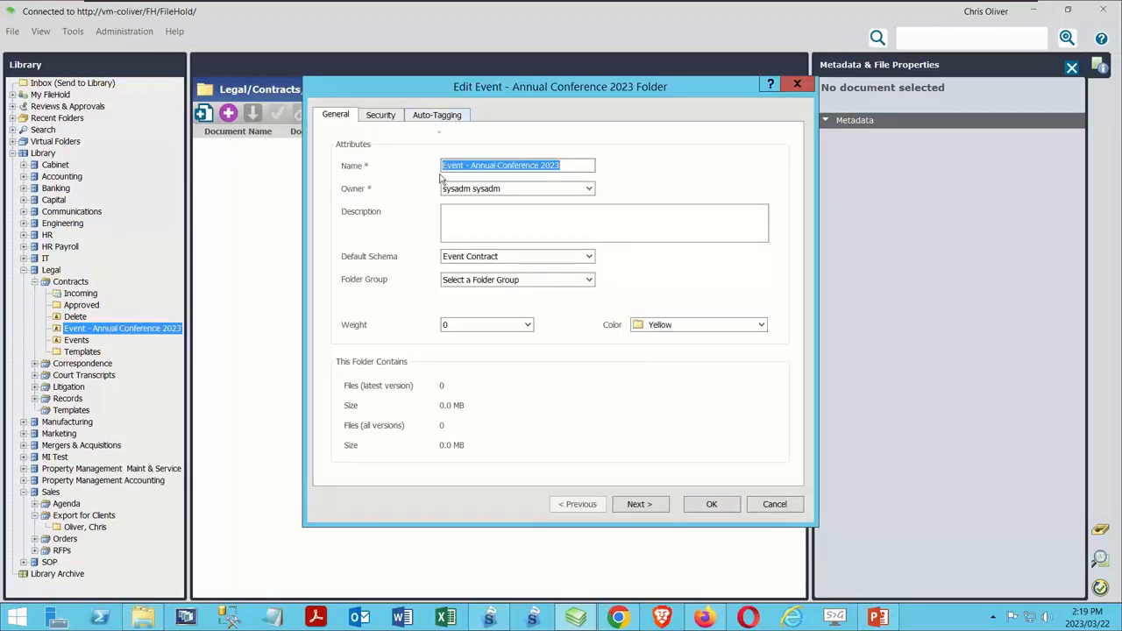
{"action": "left_click", "coordinate": [449, 118]}
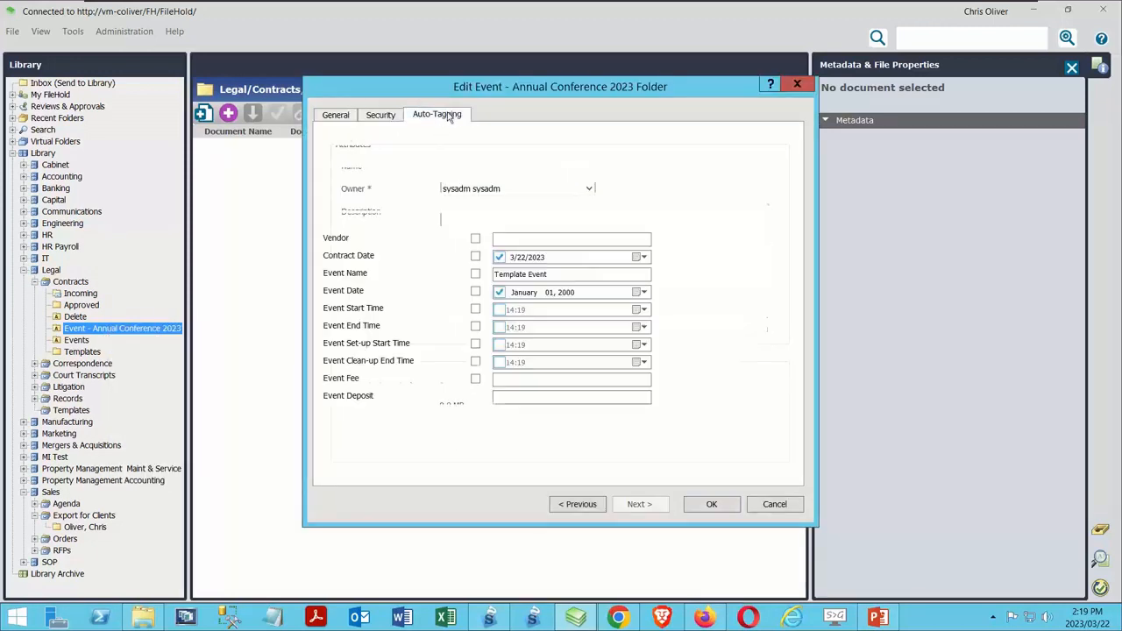
{"action": "left_click", "coordinate": [547, 242]}
{"action": "type", "text": "FileHold"}
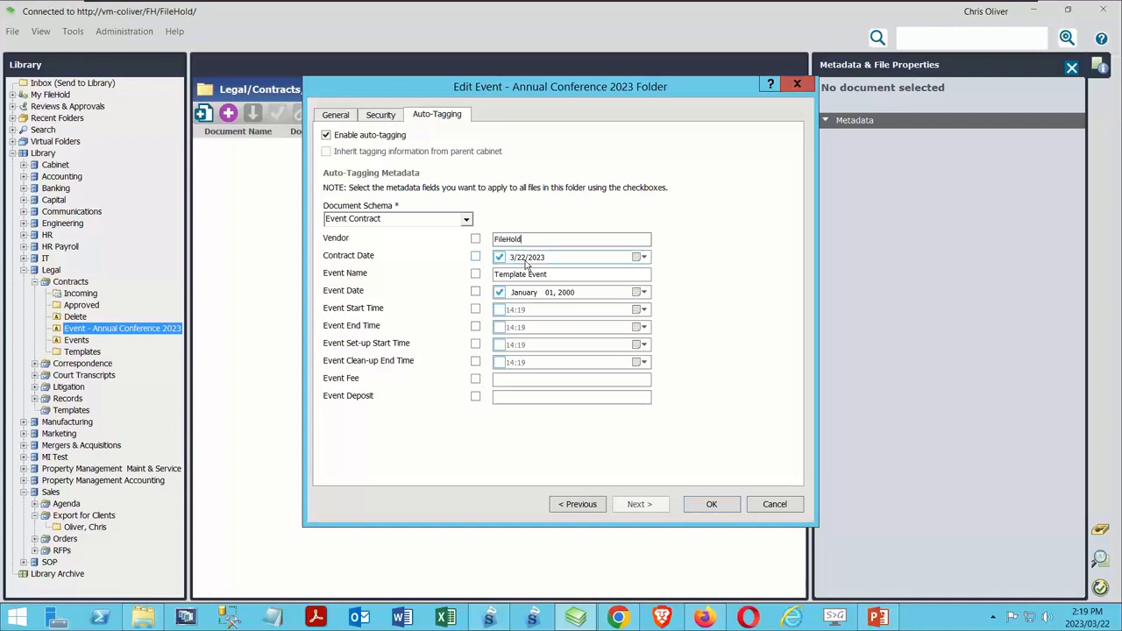
{"action": "left_click", "coordinate": [476, 273]}
{"action": "key", "text": "Tab"}
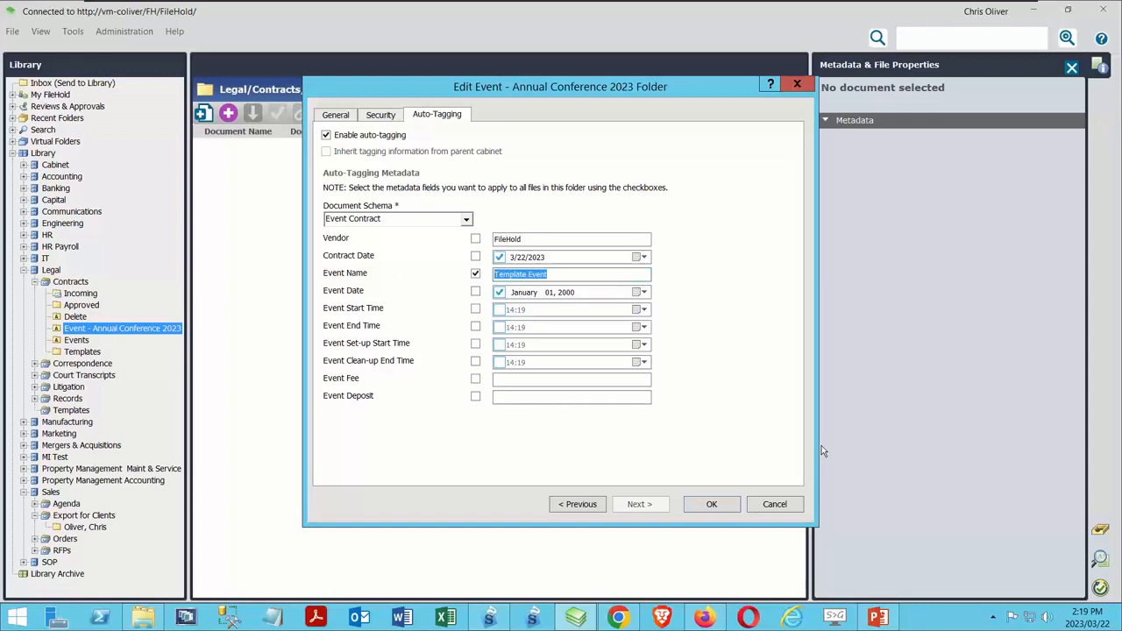
{"action": "type", "text": "Annual Conference"}
{"action": "left_click", "coordinate": [474, 239]}
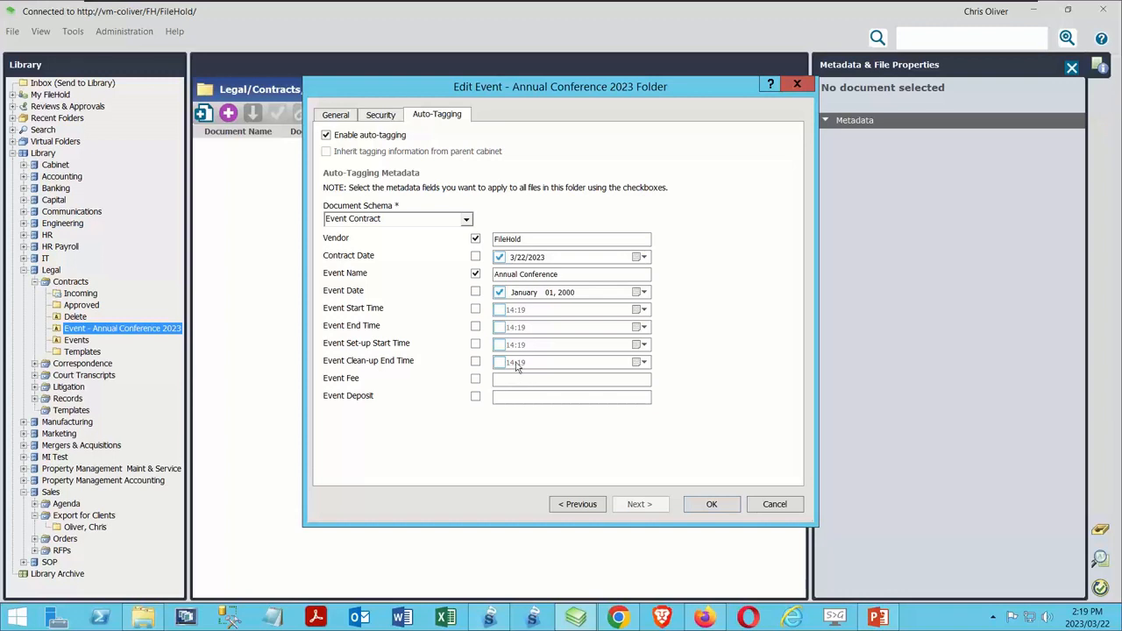
{"action": "left_click", "coordinate": [712, 504]}
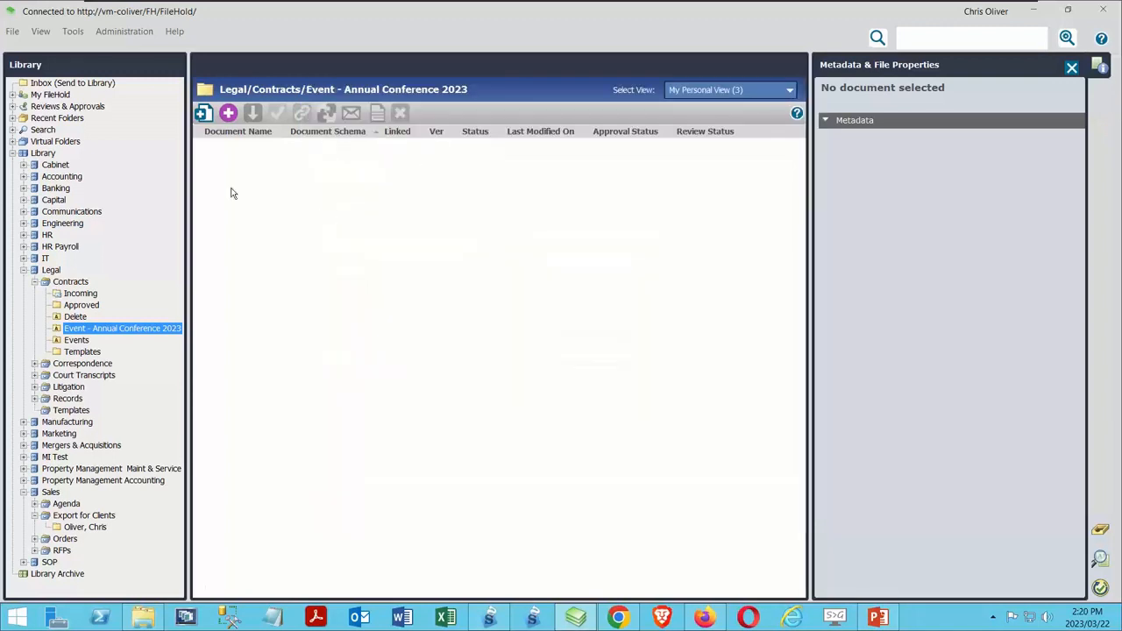
- Select Doc1.pdf for adding to the folder, examine its auto-tagged metadata and close the metadata pane without adding the file
{"action": "left_click", "coordinate": [203, 113]}
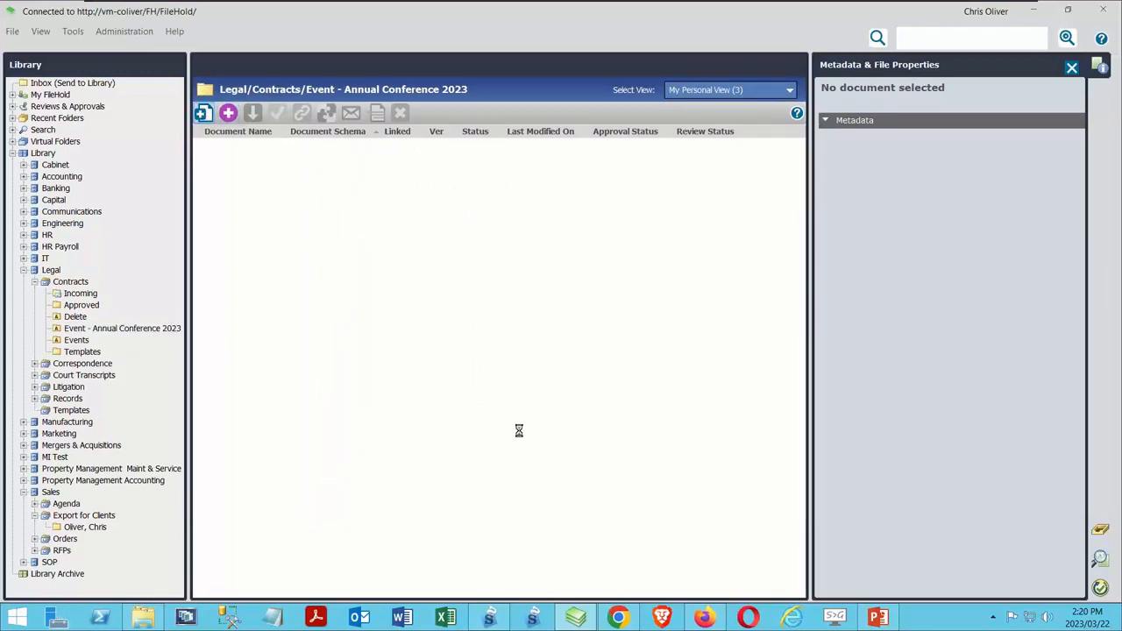
{"action": "left_click", "coordinate": [261, 103]}
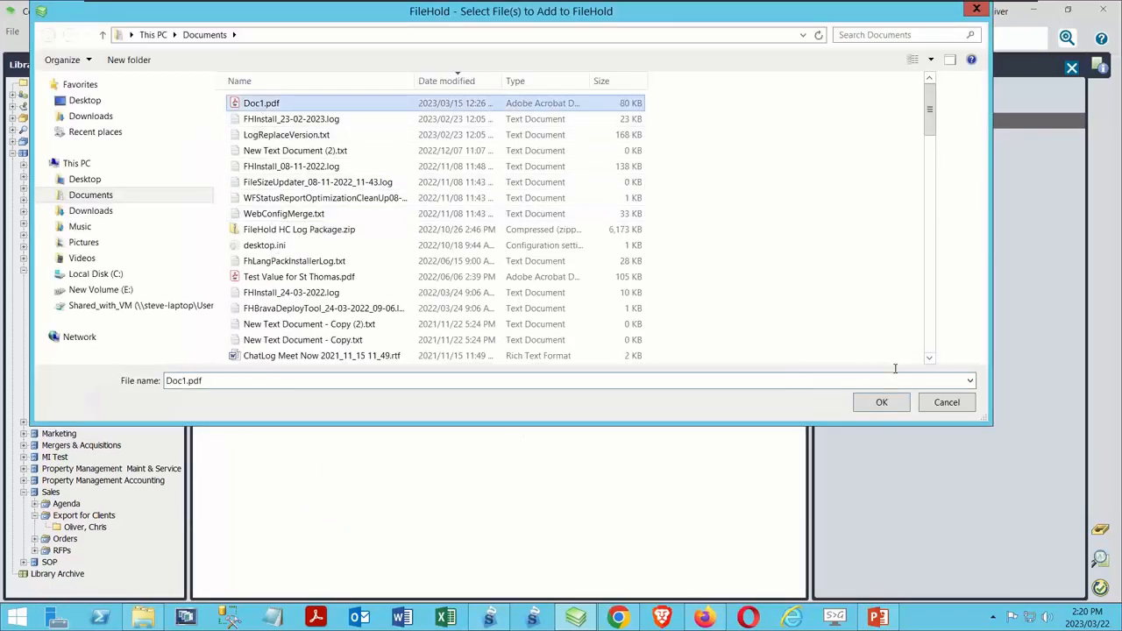
{"action": "left_click", "coordinate": [880, 402]}
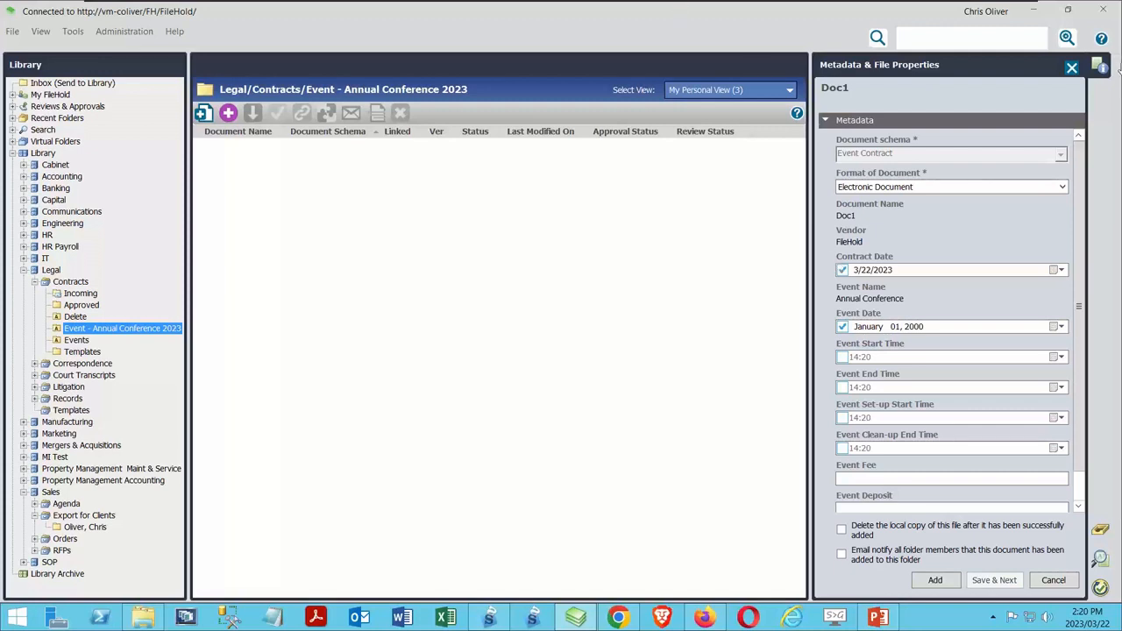
{"action": "left_click", "coordinate": [1071, 70]}
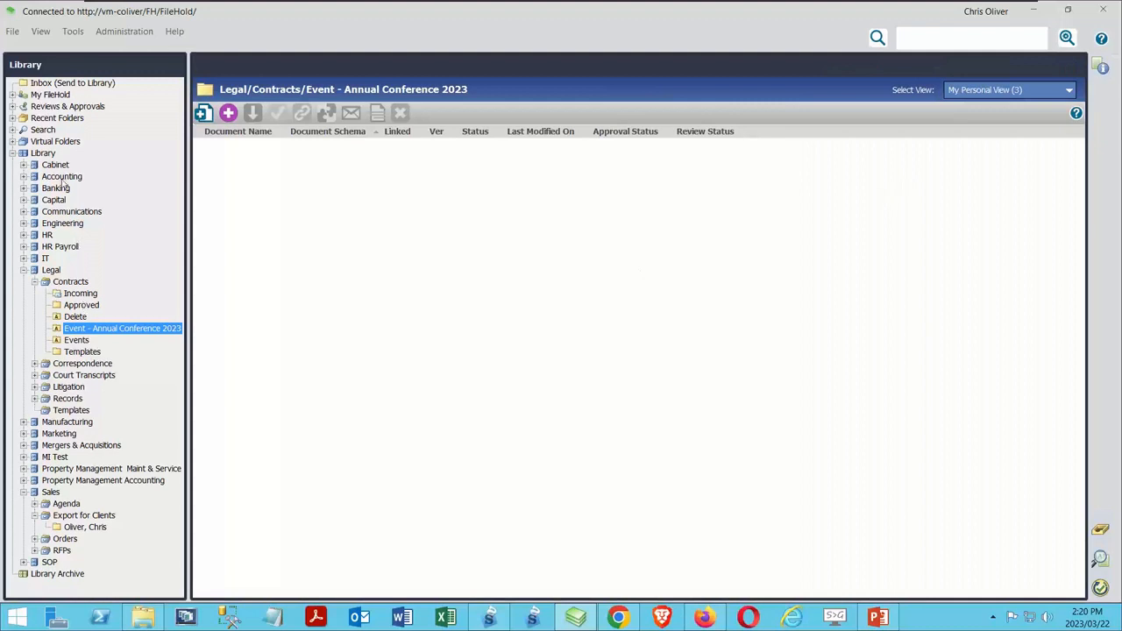
- Search the library for "123456"
{"action": "left_click", "coordinate": [44, 130]}
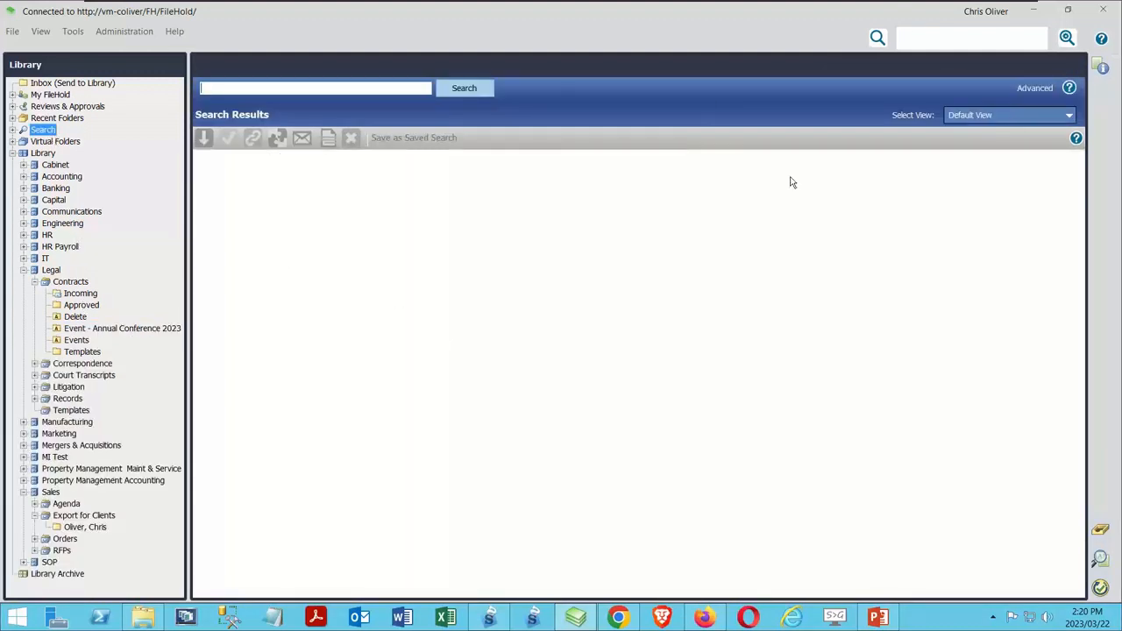
{"action": "type", "text": "123456"}
{"action": "key", "text": "Return"}
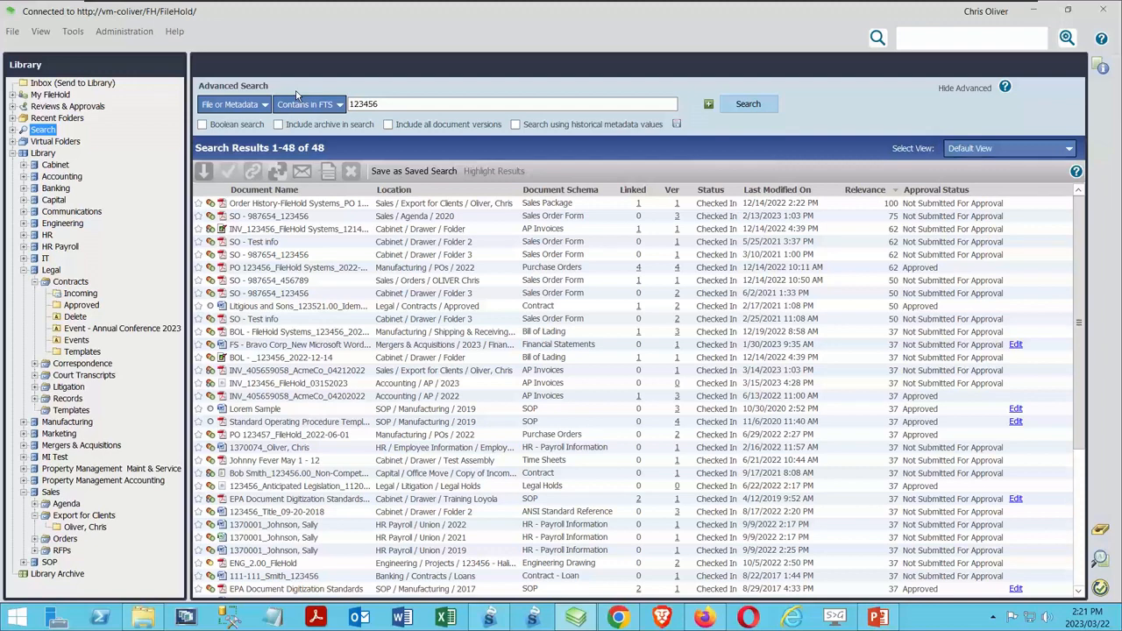
- Search for contracts whose End Date is blank and show the metadata of the Weasel Corp NDA contract in Legal/Contracts/Incoming
{"action": "left_click", "coordinate": [253, 106]}
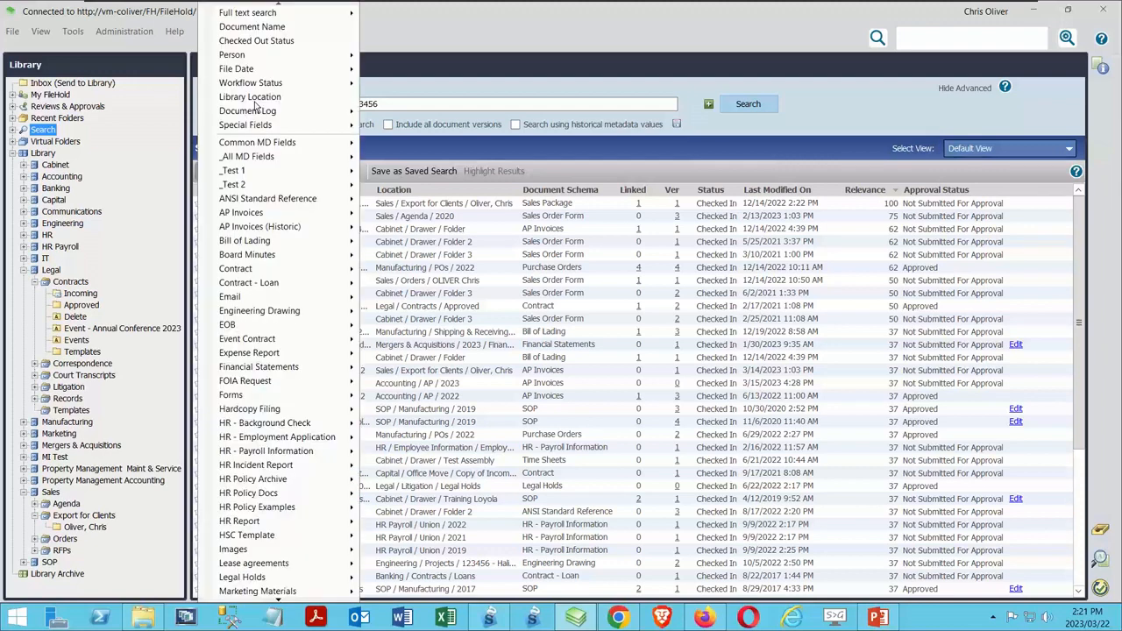
{"action": "mouse_move", "coordinate": [275, 270]}
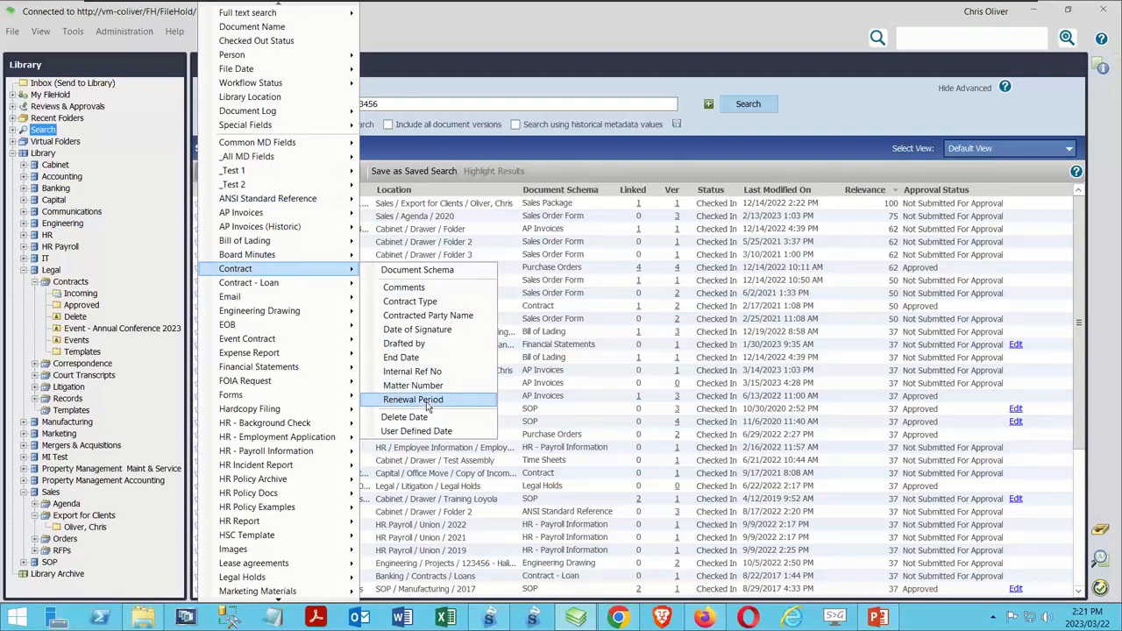
{"action": "left_click", "coordinate": [410, 359]}
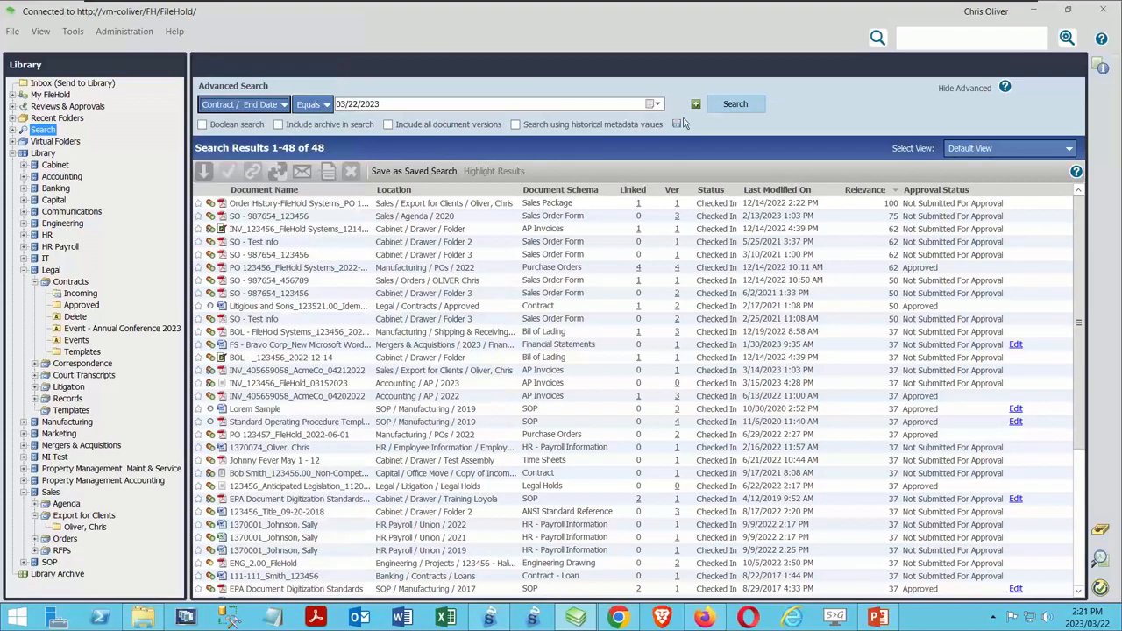
{"action": "left_click", "coordinate": [308, 104]}
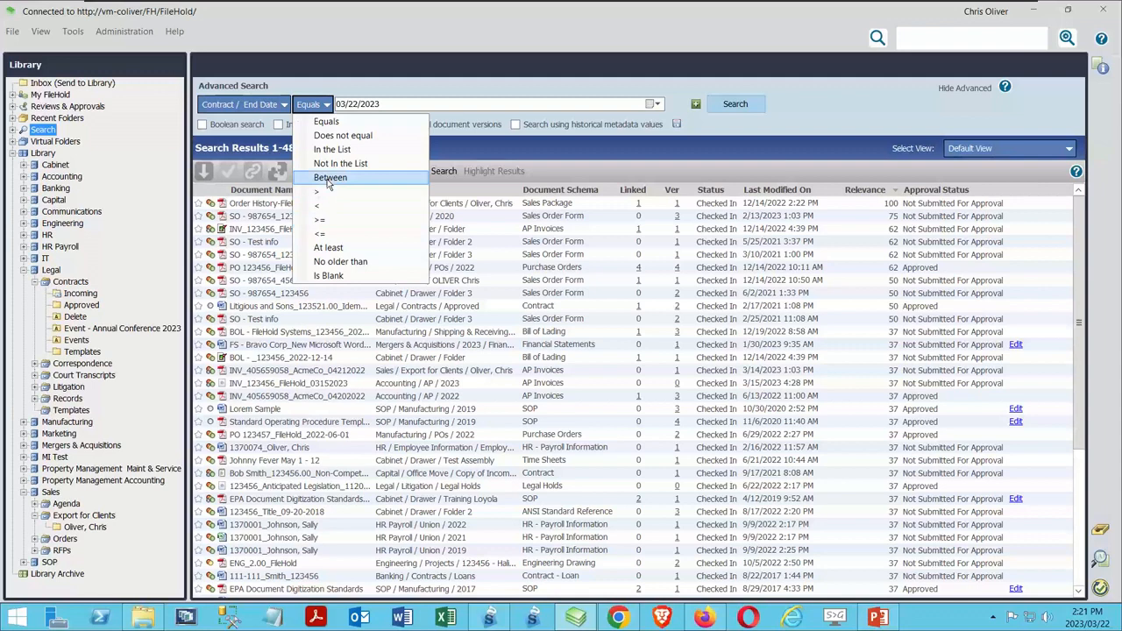
{"action": "left_click", "coordinate": [330, 276]}
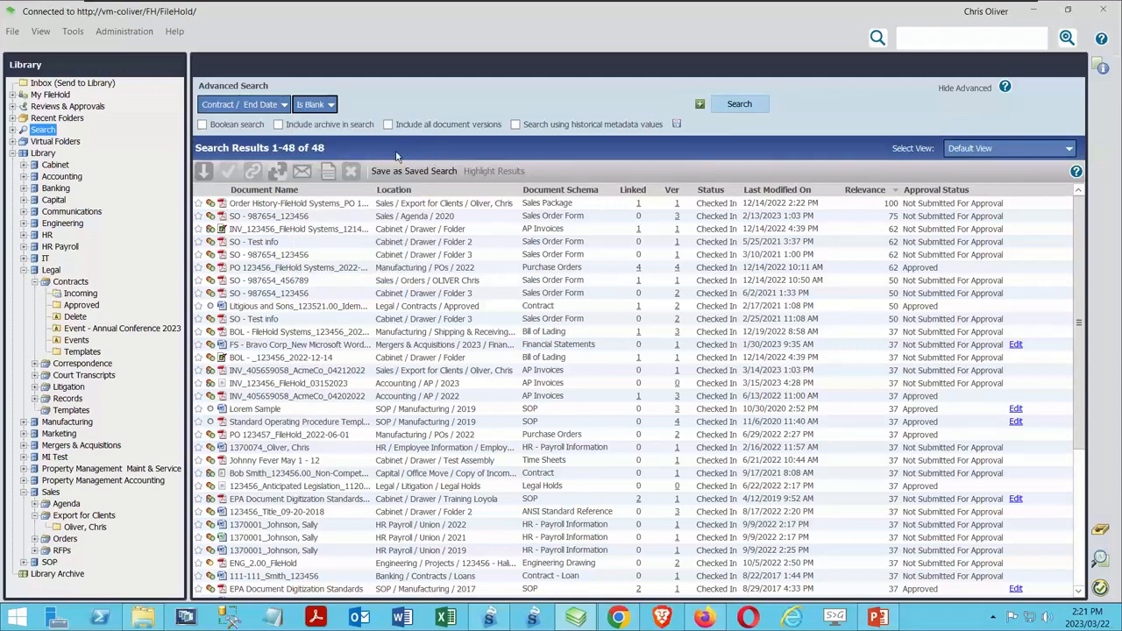
{"action": "left_click", "coordinate": [737, 104]}
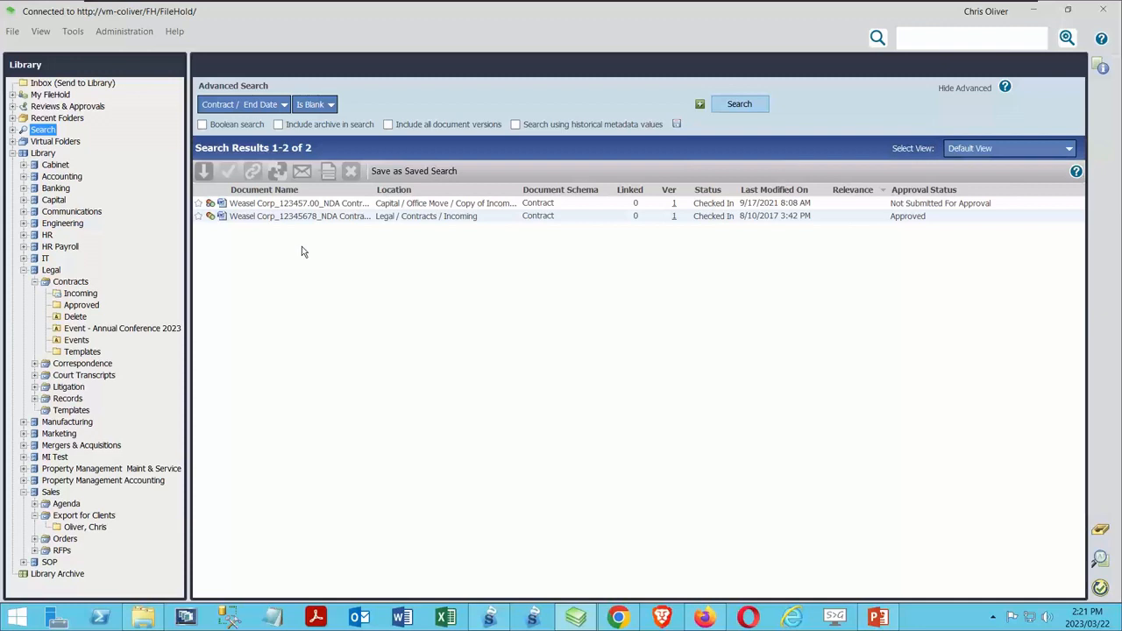
{"action": "left_click", "coordinate": [305, 218]}
{"action": "left_click", "coordinate": [1100, 65]}
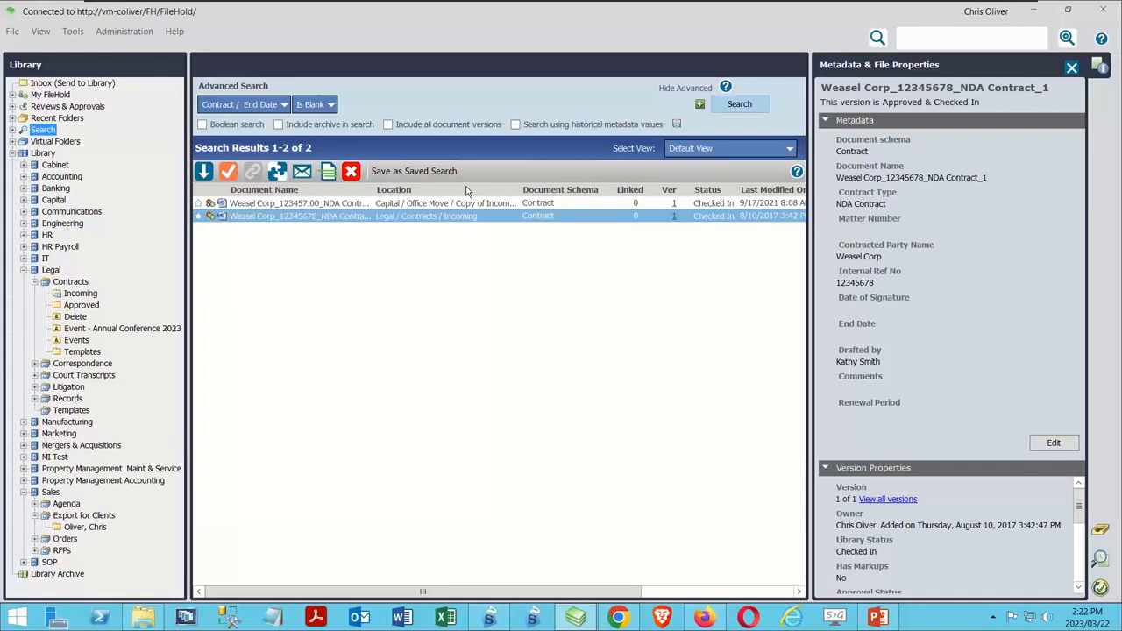
- Search for documents with the Contract schema whose Renewal Period is blank
{"action": "left_click", "coordinate": [254, 106]}
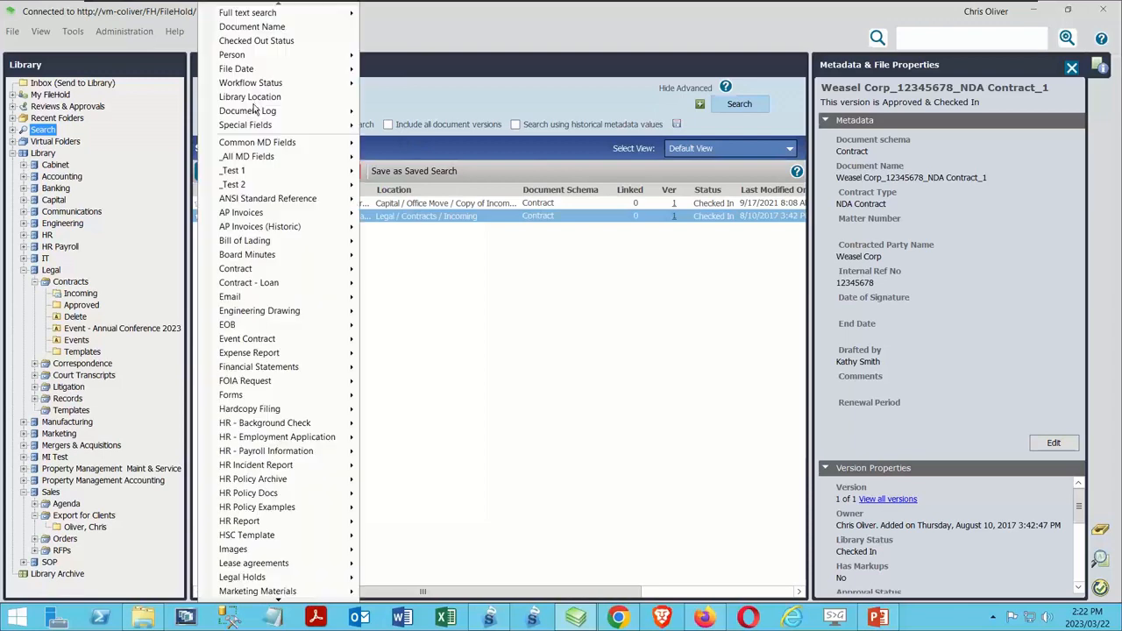
{"action": "mouse_move", "coordinate": [292, 273]}
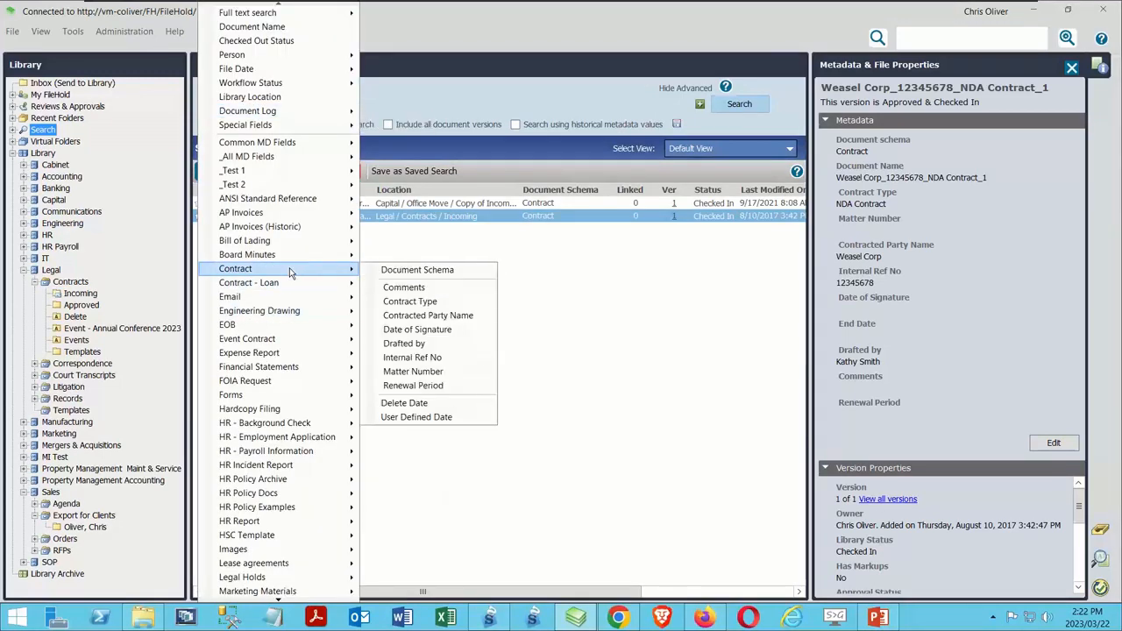
{"action": "left_click", "coordinate": [435, 386]}
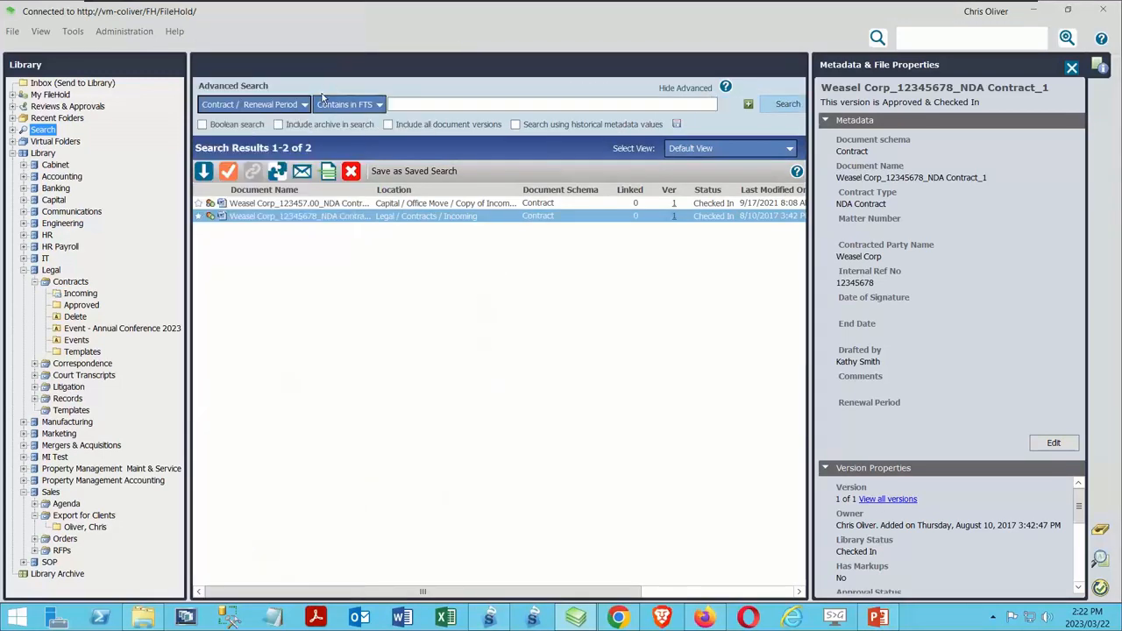
{"action": "left_click", "coordinate": [346, 105]}
{"action": "left_click", "coordinate": [351, 233]}
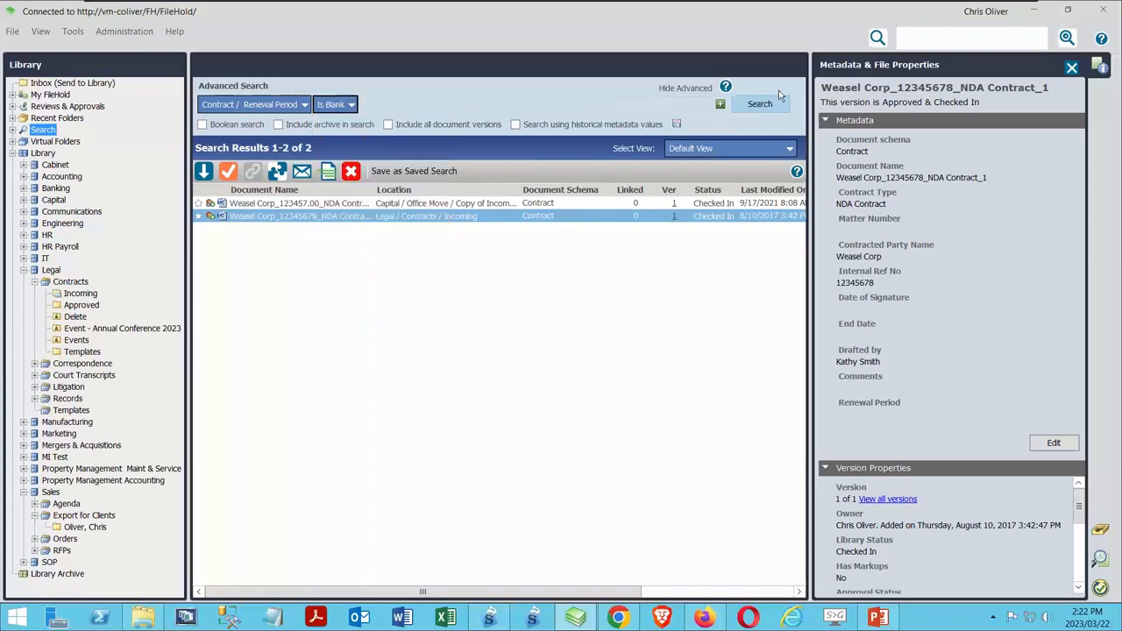
{"action": "left_click", "coordinate": [759, 104]}
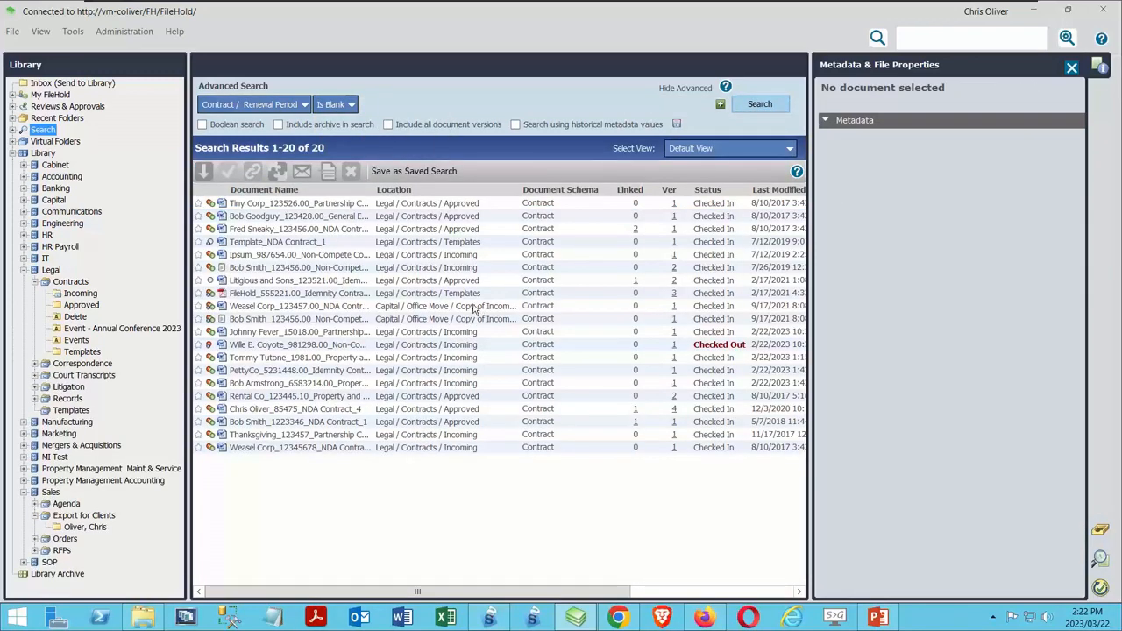
- Search for contracts whose Renewal Period is in the list, with 2 Year selected
{"action": "left_click", "coordinate": [347, 106]}
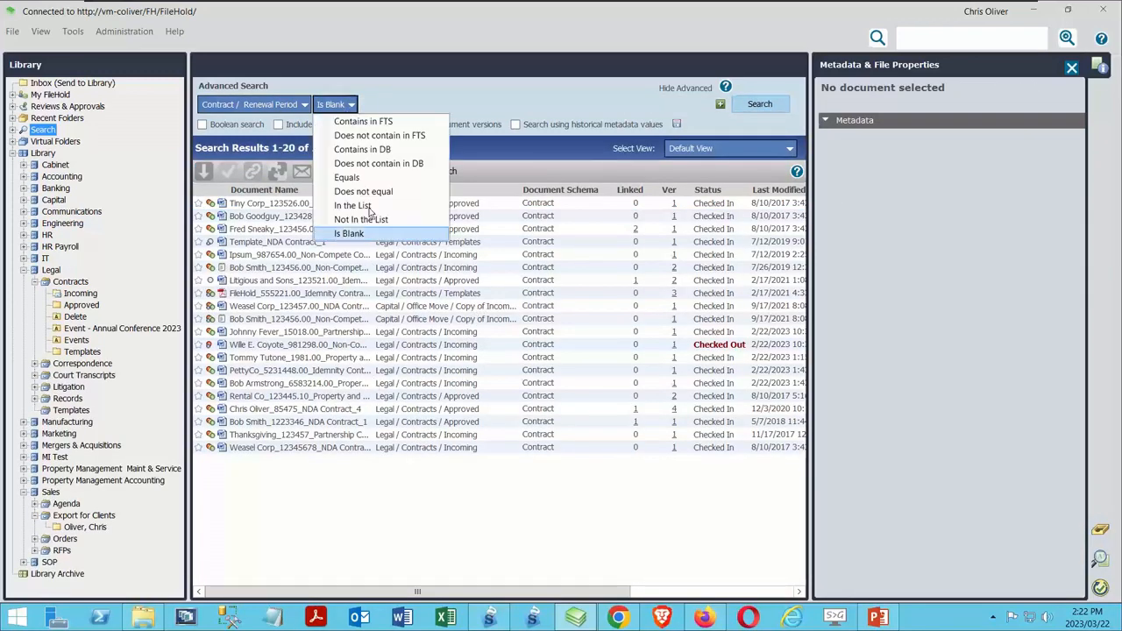
{"action": "left_click", "coordinate": [367, 207]}
{"action": "left_click", "coordinate": [689, 107]}
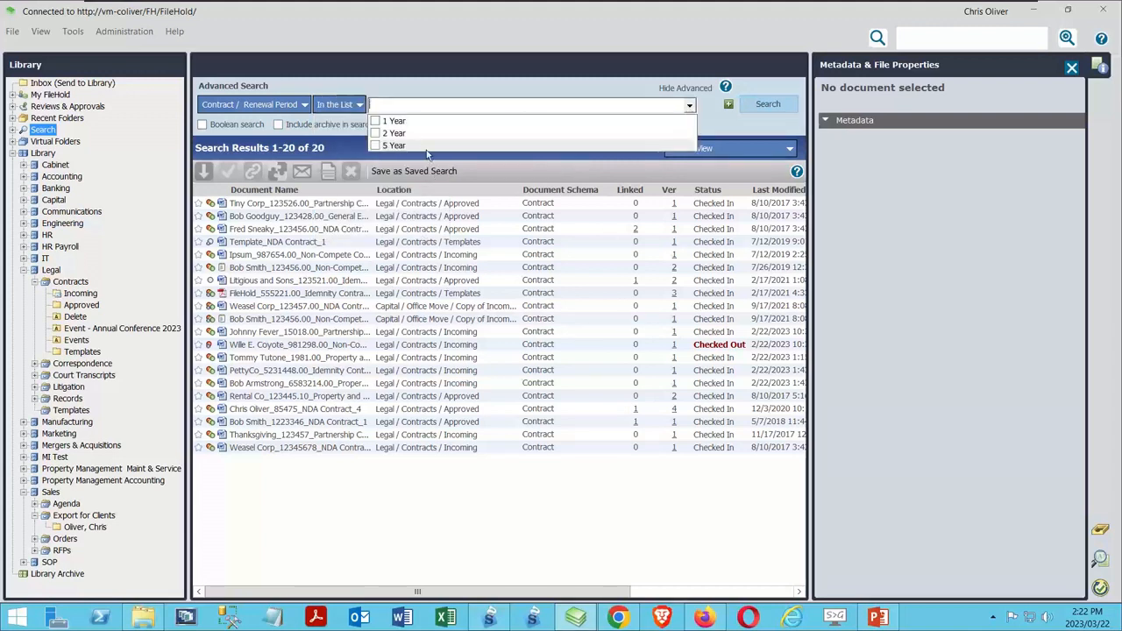
{"action": "left_click", "coordinate": [378, 134]}
{"action": "left_click", "coordinate": [769, 102]}
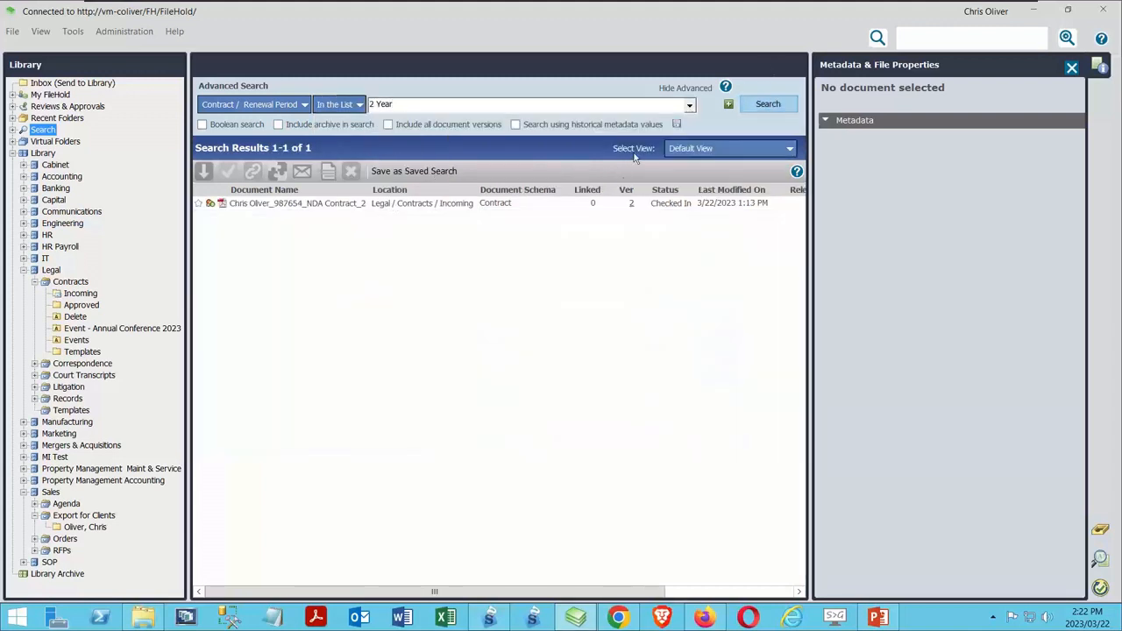
- Add 1 Year to the Renewal Period values and run the contract search again
{"action": "left_click", "coordinate": [690, 106]}
{"action": "left_click", "coordinate": [376, 120]}
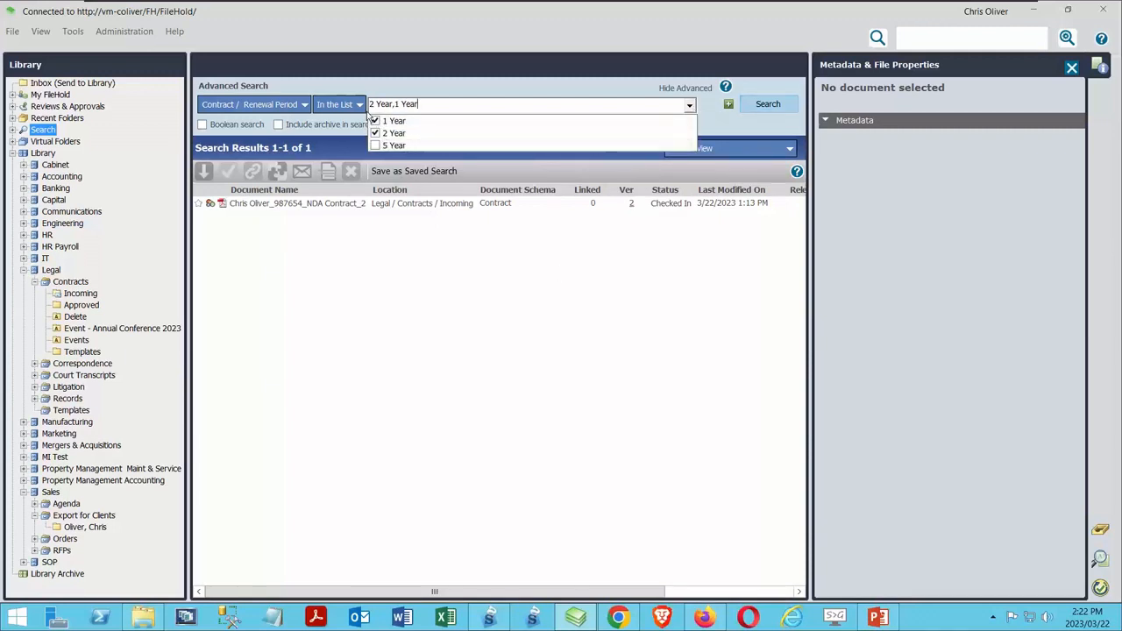
{"action": "left_click", "coordinate": [760, 107]}
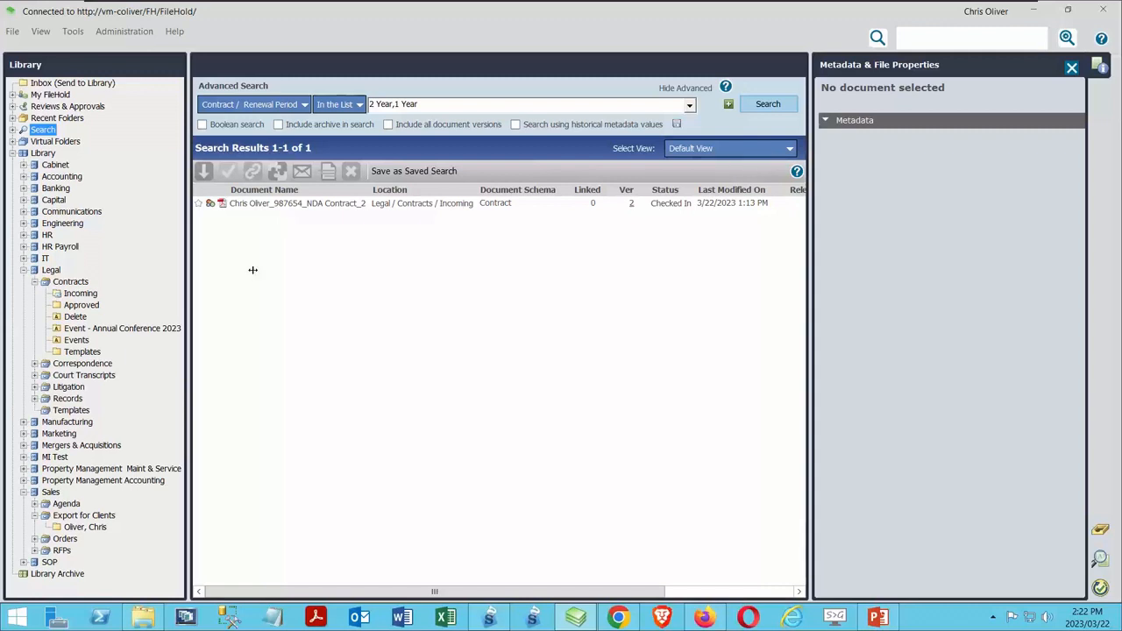
- Change the search condition to the Contract schema's End Date with the Between operator
{"action": "left_click", "coordinate": [285, 105]}
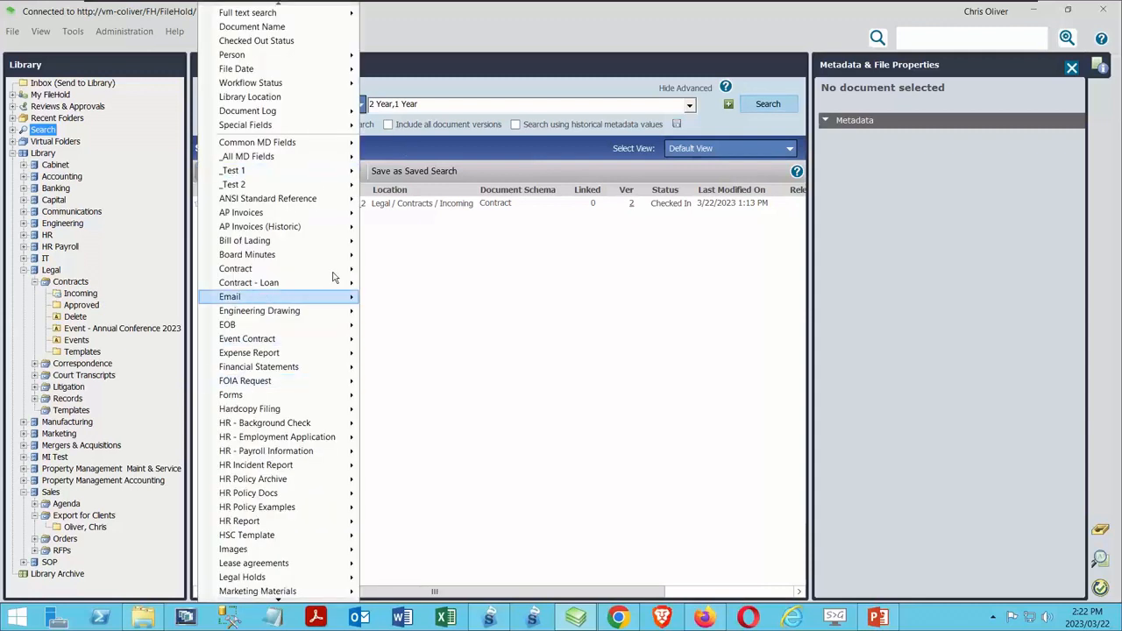
{"action": "mouse_move", "coordinate": [299, 272]}
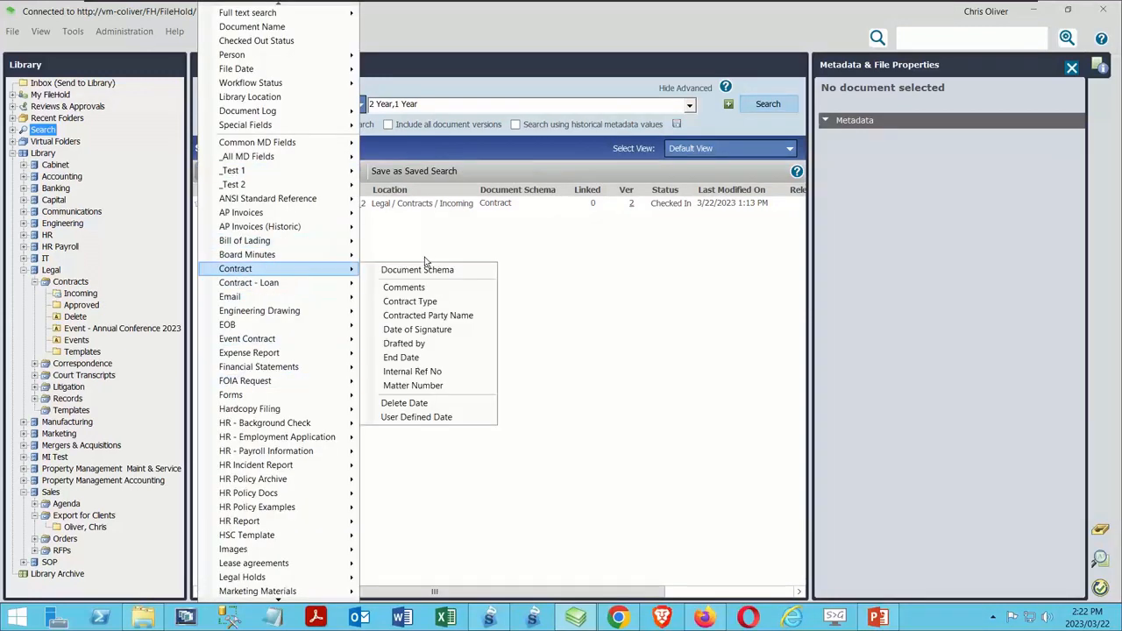
{"action": "left_click", "coordinate": [423, 359]}
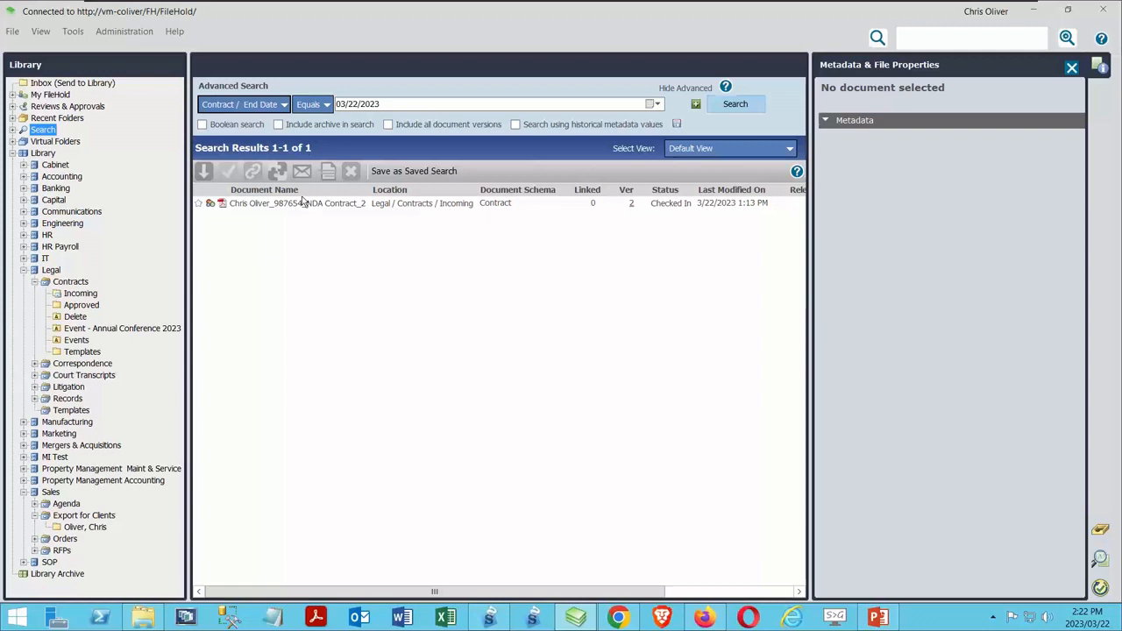
{"action": "left_click", "coordinate": [320, 105]}
{"action": "left_click", "coordinate": [341, 180]}
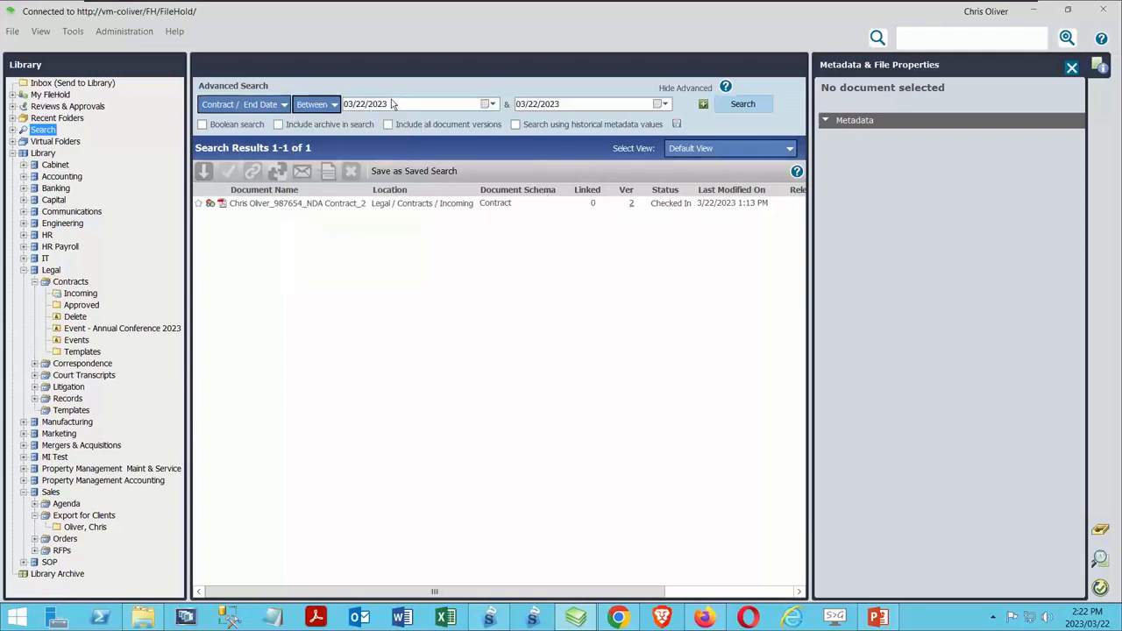
- Set the start of the End Date search range to 01/01/2024
{"action": "left_click", "coordinate": [488, 104]}
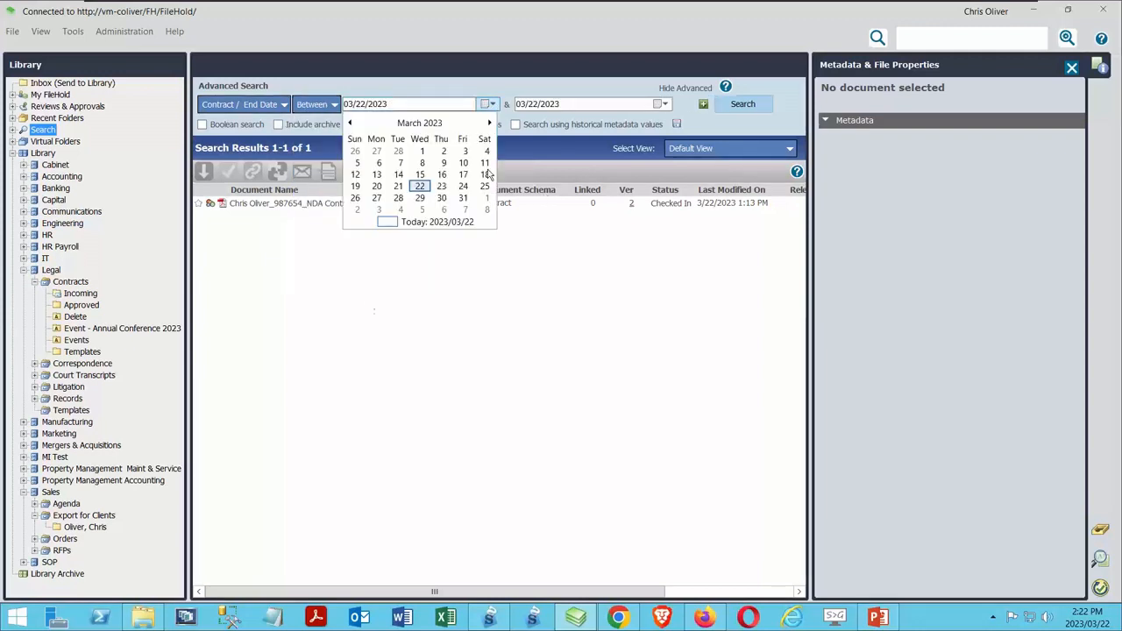
{"action": "left_click", "coordinate": [488, 122]}
{"action": "left_click", "coordinate": [488, 123]}
{"action": "left_click", "coordinate": [489, 122]}
{"action": "left_click", "coordinate": [489, 123]}
{"action": "left_click", "coordinate": [488, 123]}
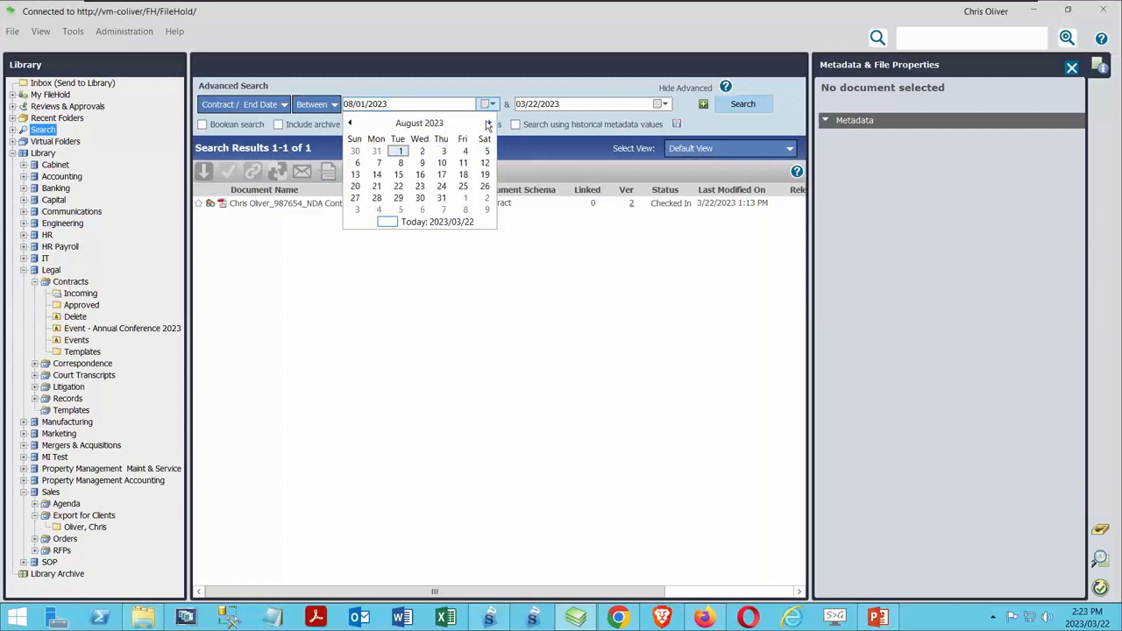
{"action": "left_click", "coordinate": [488, 122]}
{"action": "left_click", "coordinate": [488, 123]}
{"action": "left_click", "coordinate": [488, 123]}
{"action": "left_click", "coordinate": [488, 123]}
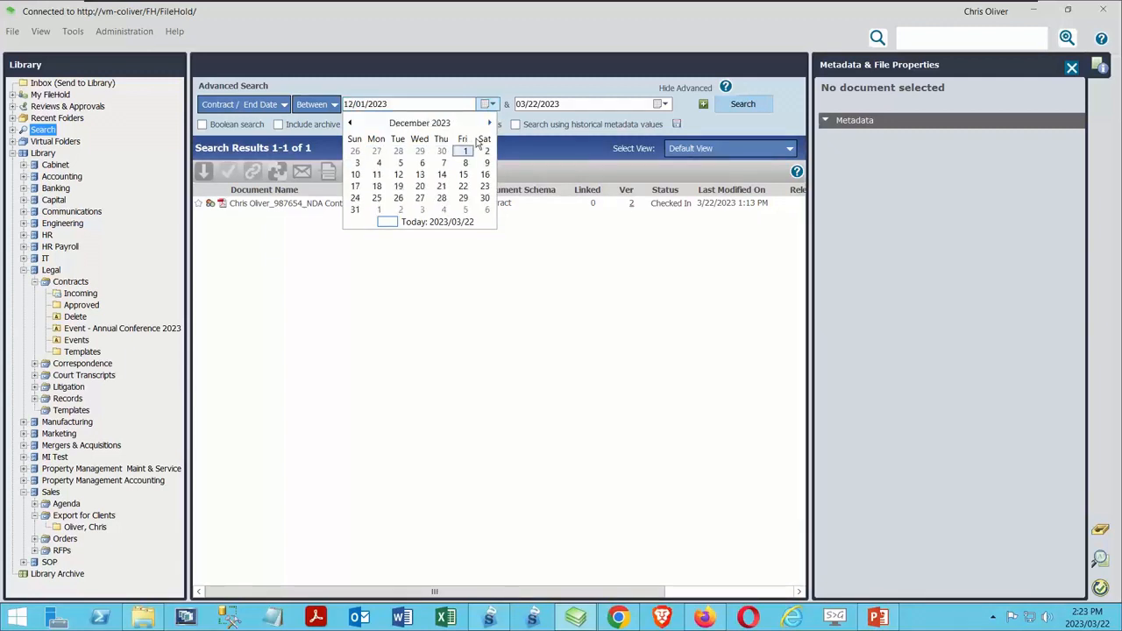
{"action": "left_click", "coordinate": [377, 209]}
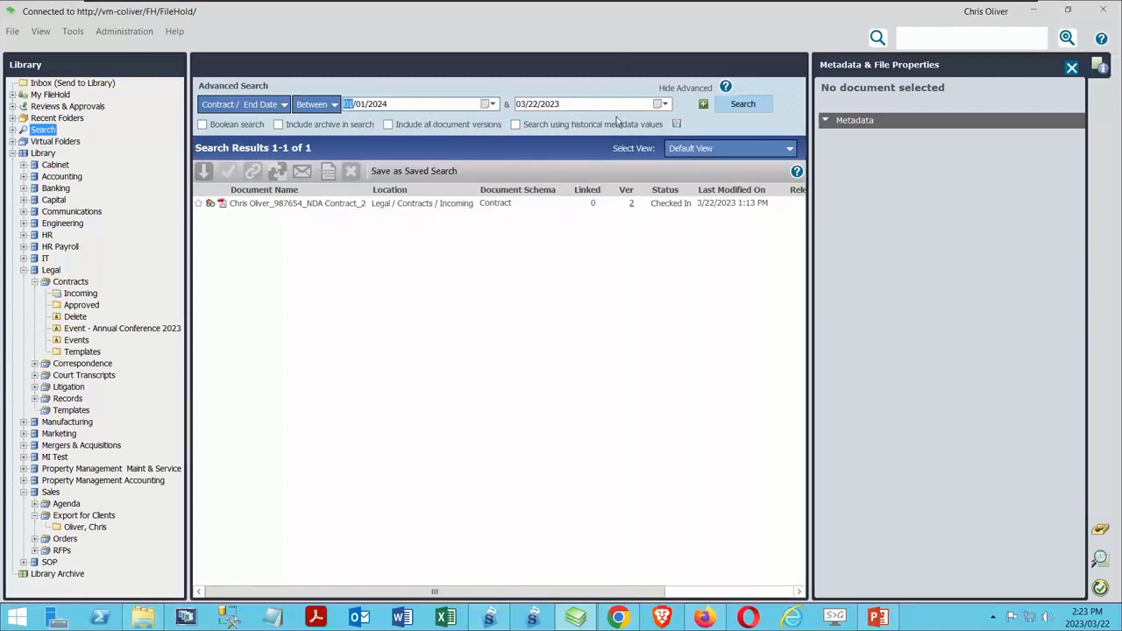
- Set the End Date range's end to 09/01/2024, run the search and show the found NDA contract's metadata
{"action": "left_click", "coordinate": [664, 104]}
{"action": "left_click", "coordinate": [664, 123]}
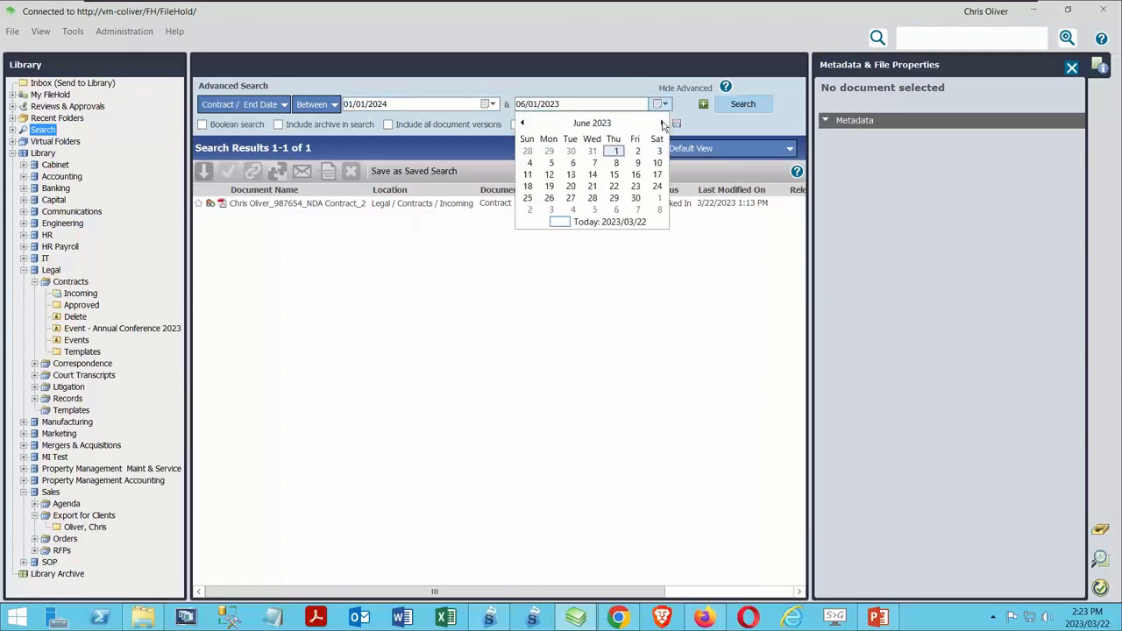
{"action": "left_click", "coordinate": [663, 123]}
{"action": "left_click", "coordinate": [663, 124]}
{"action": "left_click", "coordinate": [664, 124]}
{"action": "left_click", "coordinate": [664, 123]}
{"action": "left_click", "coordinate": [664, 124]}
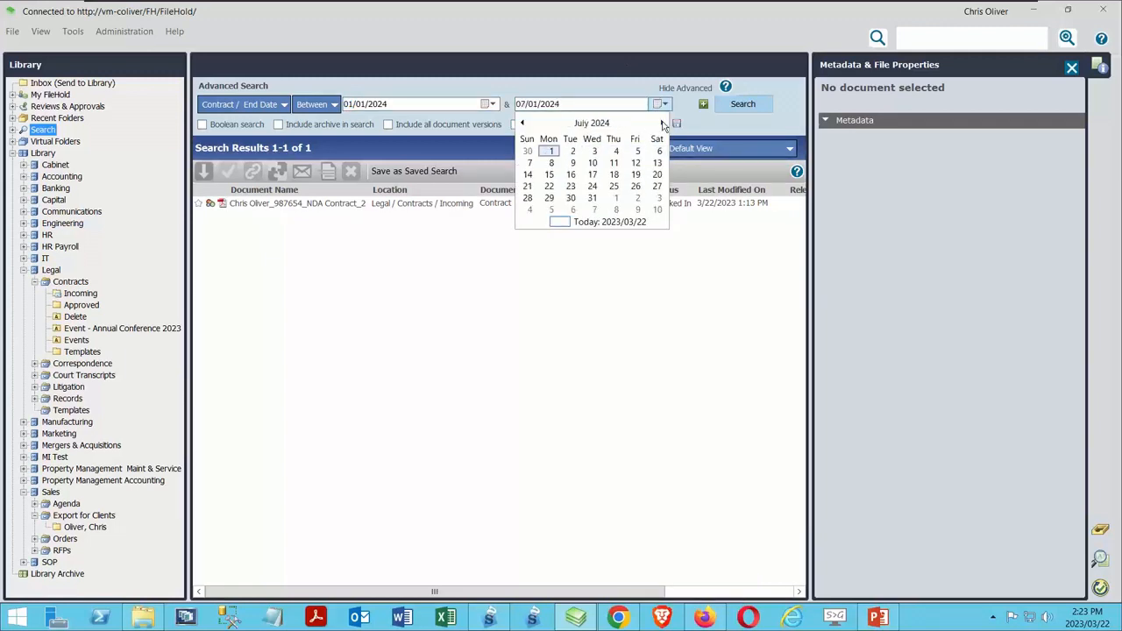
{"action": "left_click", "coordinate": [664, 124]}
{"action": "left_click", "coordinate": [663, 124]}
{"action": "left_click", "coordinate": [531, 164]}
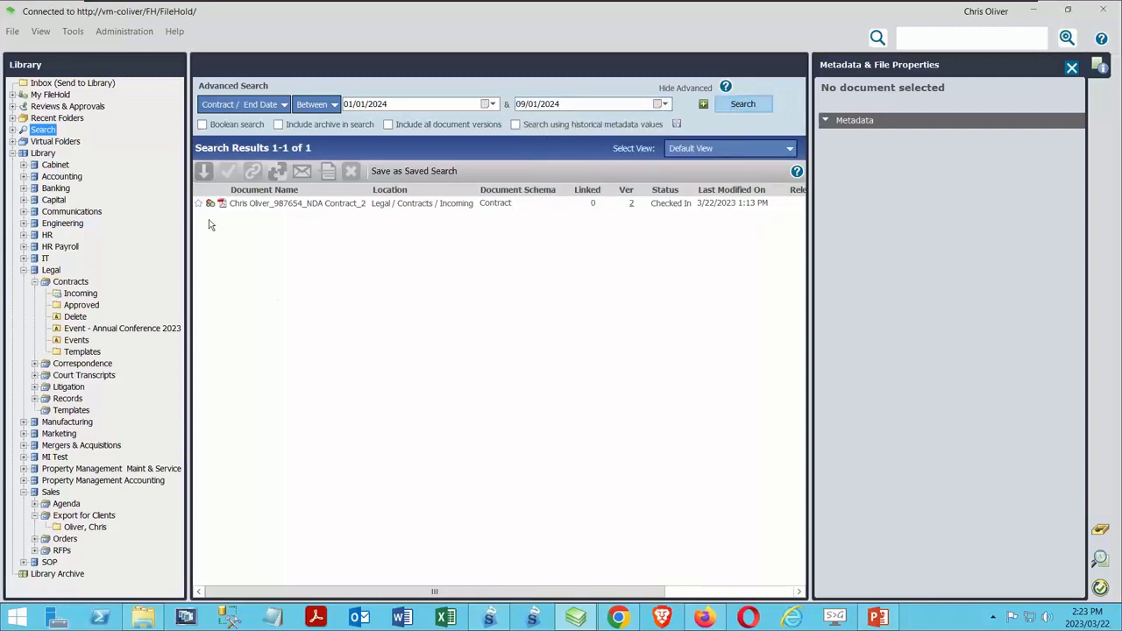
{"action": "left_click", "coordinate": [258, 203]}
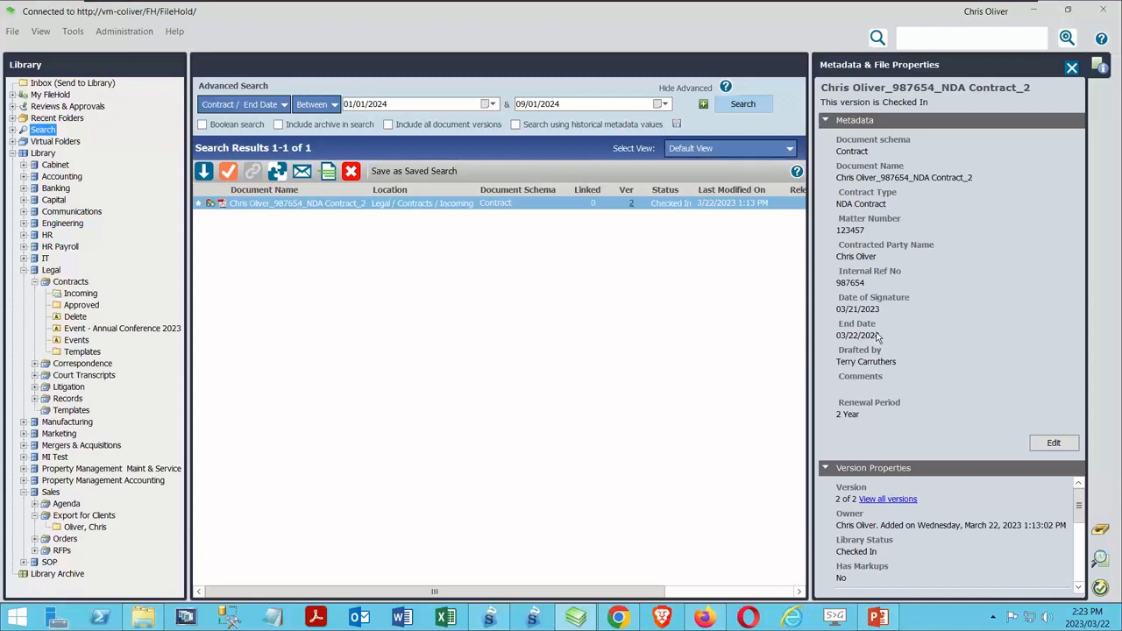
- Search for contracts with an End Date no older than 30 days before now and show the Non-Compete contract's metadata
{"action": "left_click", "coordinate": [317, 109]}
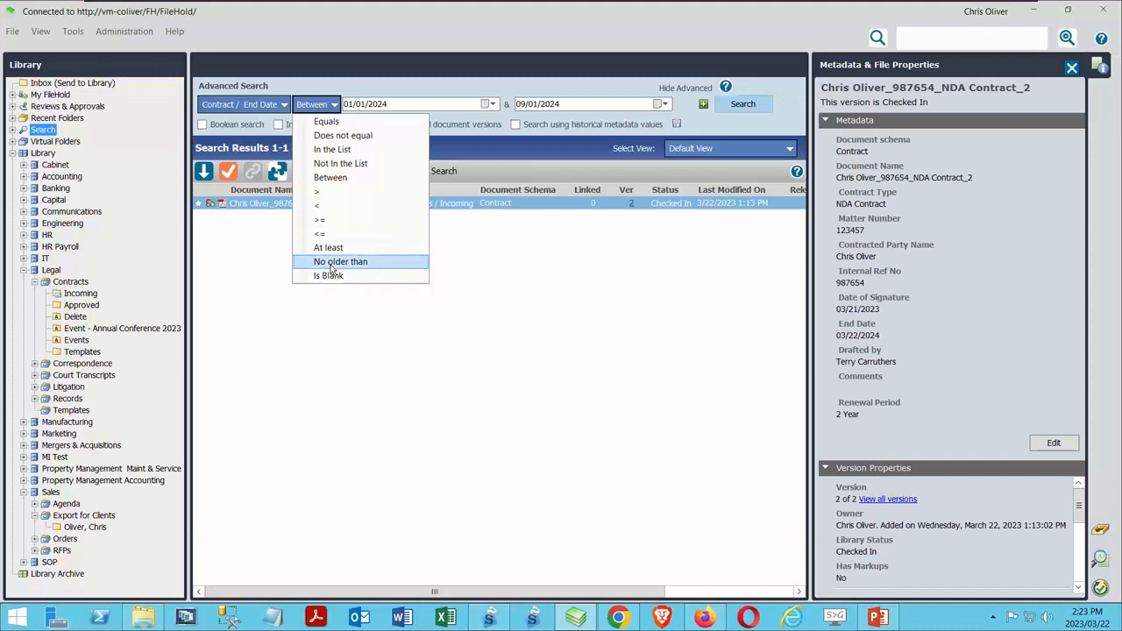
{"action": "left_click", "coordinate": [338, 261]}
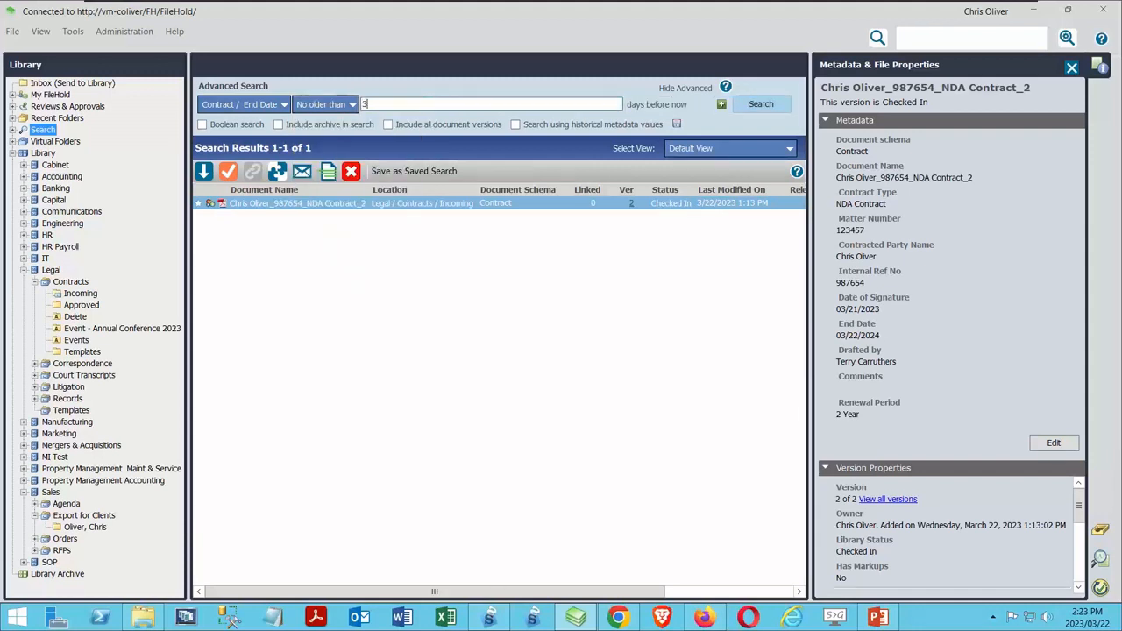
{"action": "type", "text": "30"}
{"action": "key", "text": "Return"}
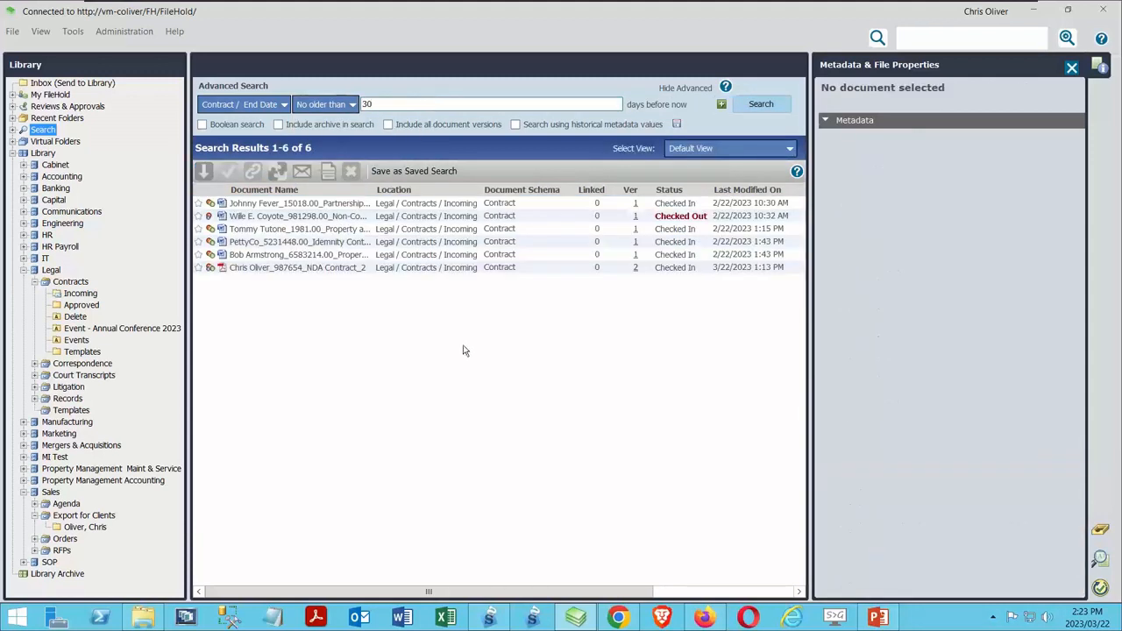
{"action": "left_click", "coordinate": [303, 217]}
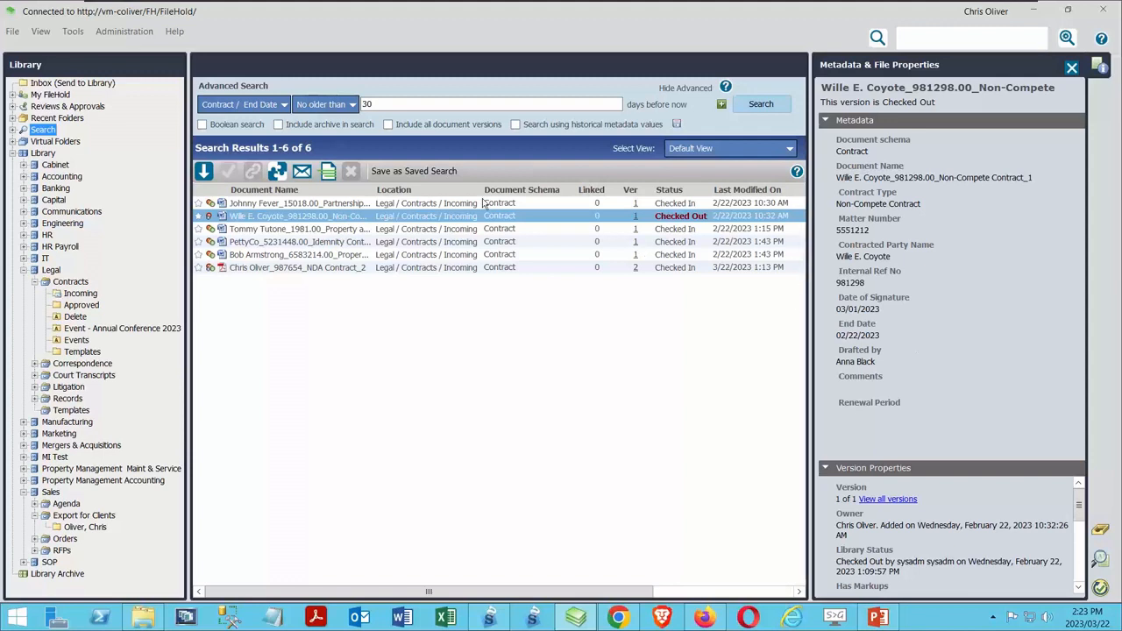
- Save the search as a new saved search named "Contract end date in 30 days"
{"action": "left_click", "coordinate": [424, 176]}
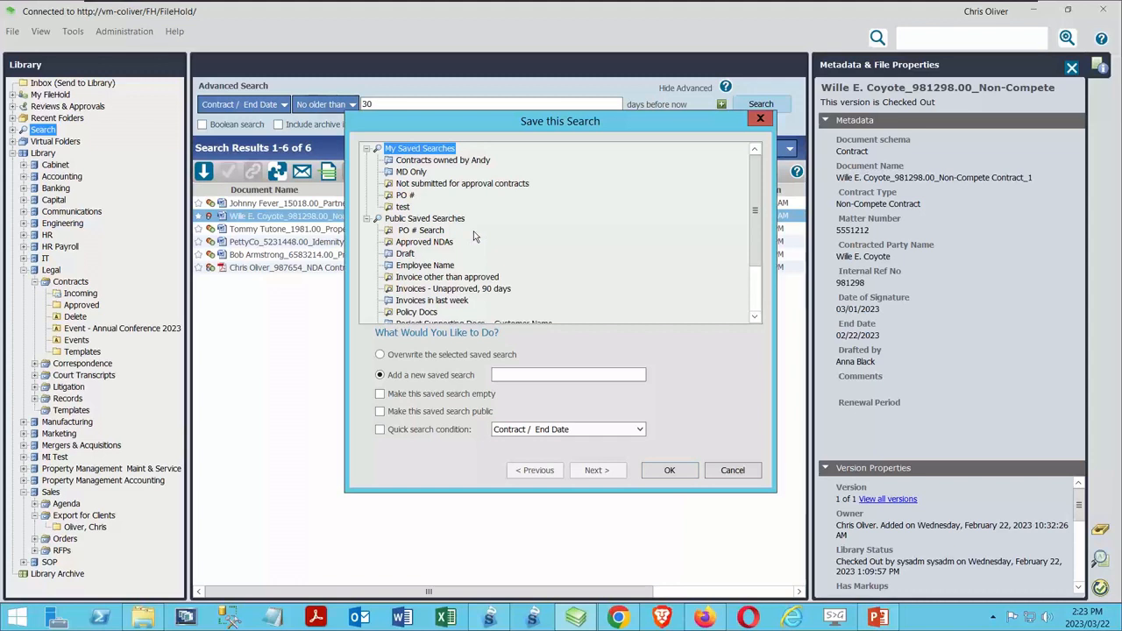
{"action": "left_click", "coordinate": [537, 379]}
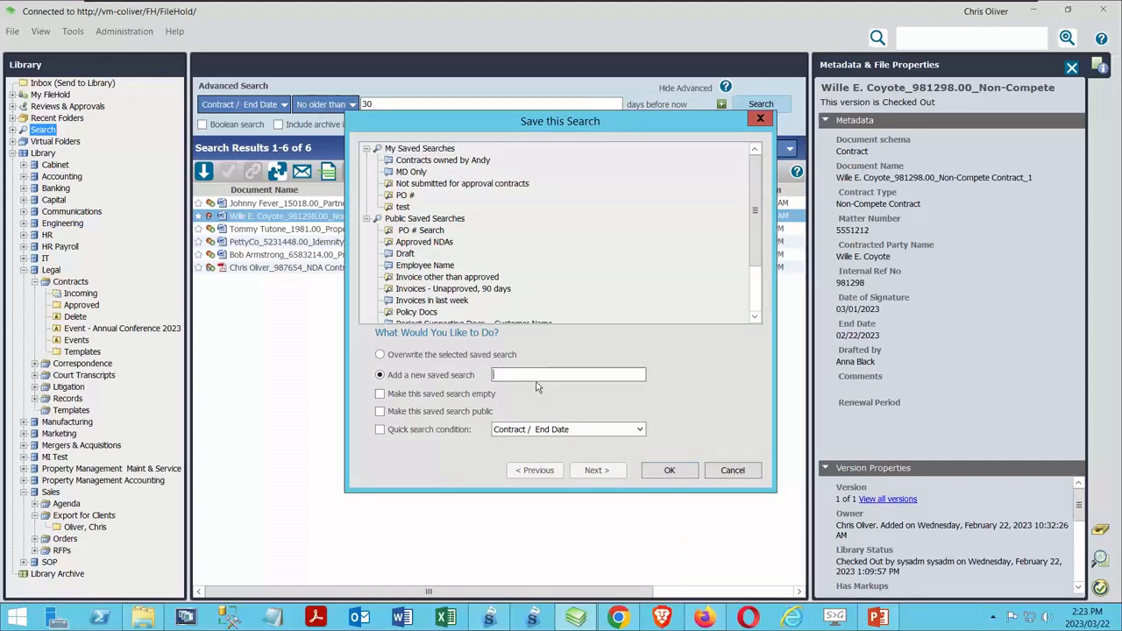
{"action": "type", "text": "Contract end date i n 30 days"}
{"action": "left_click", "coordinate": [566, 375]}
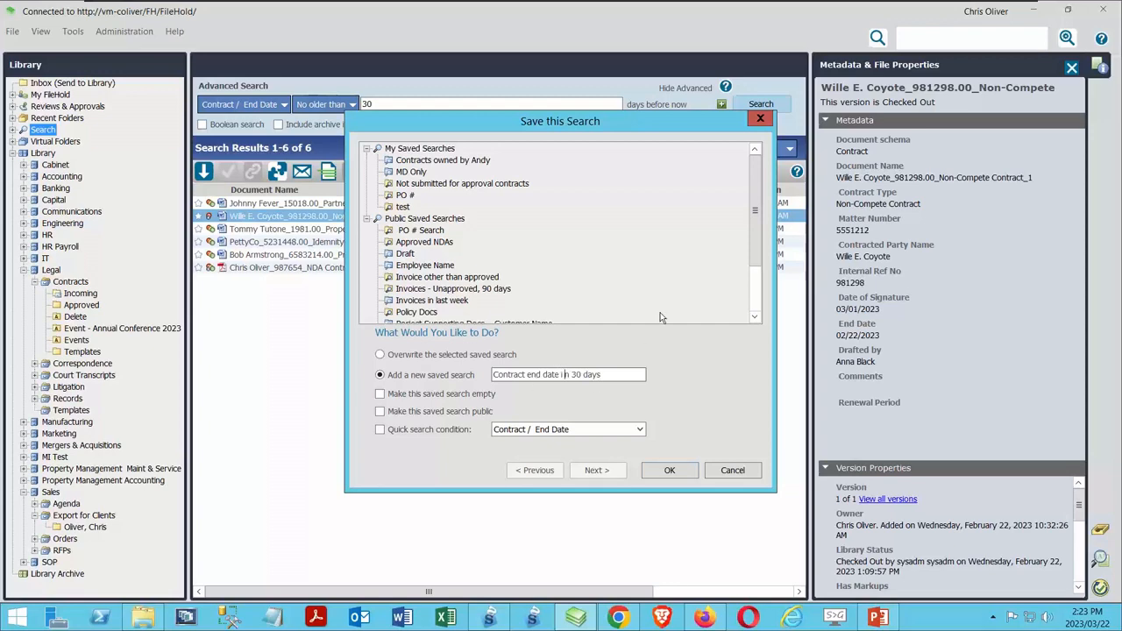
{"action": "key", "text": "BackSpace"}
{"action": "left_click", "coordinate": [665, 469]}
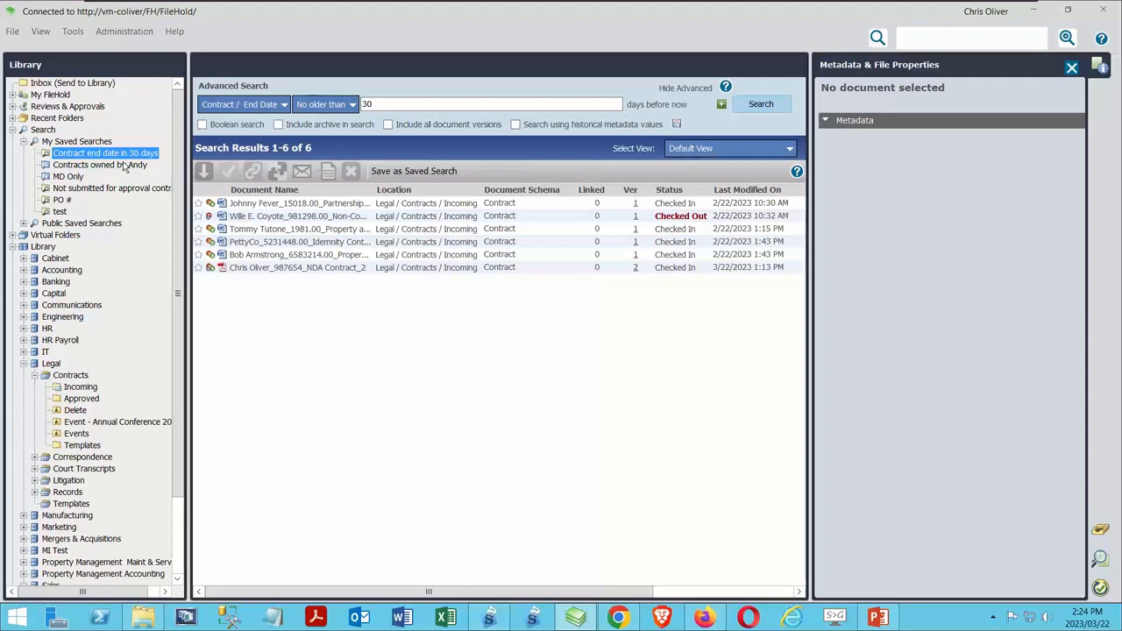
{"action": "left_click", "coordinate": [123, 35]}
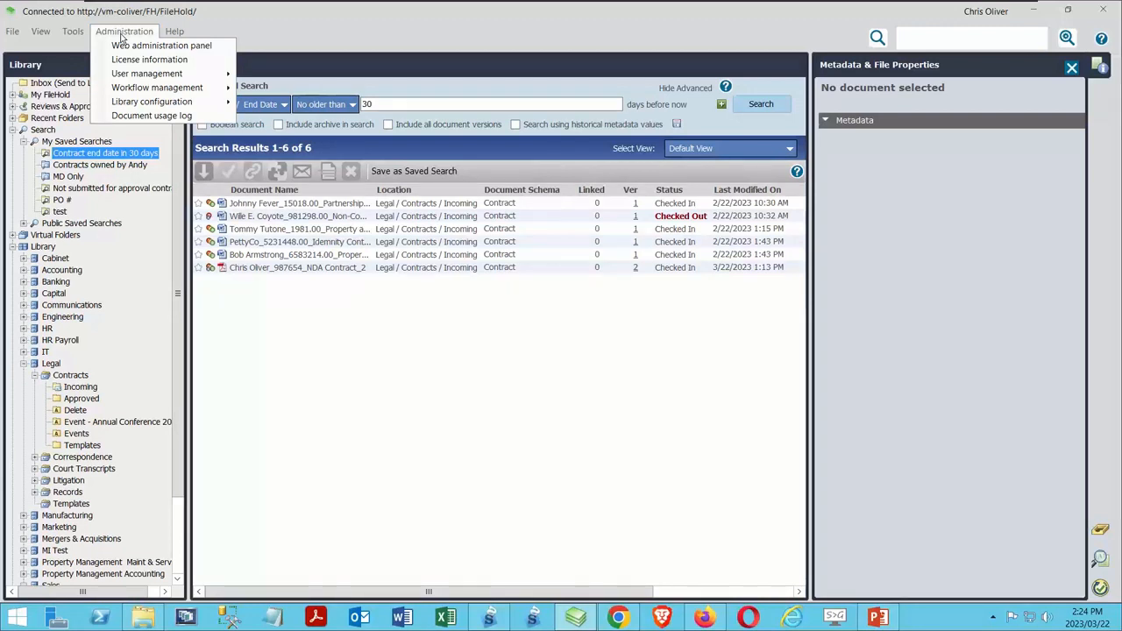
{"action": "left_click", "coordinate": [688, 366]}
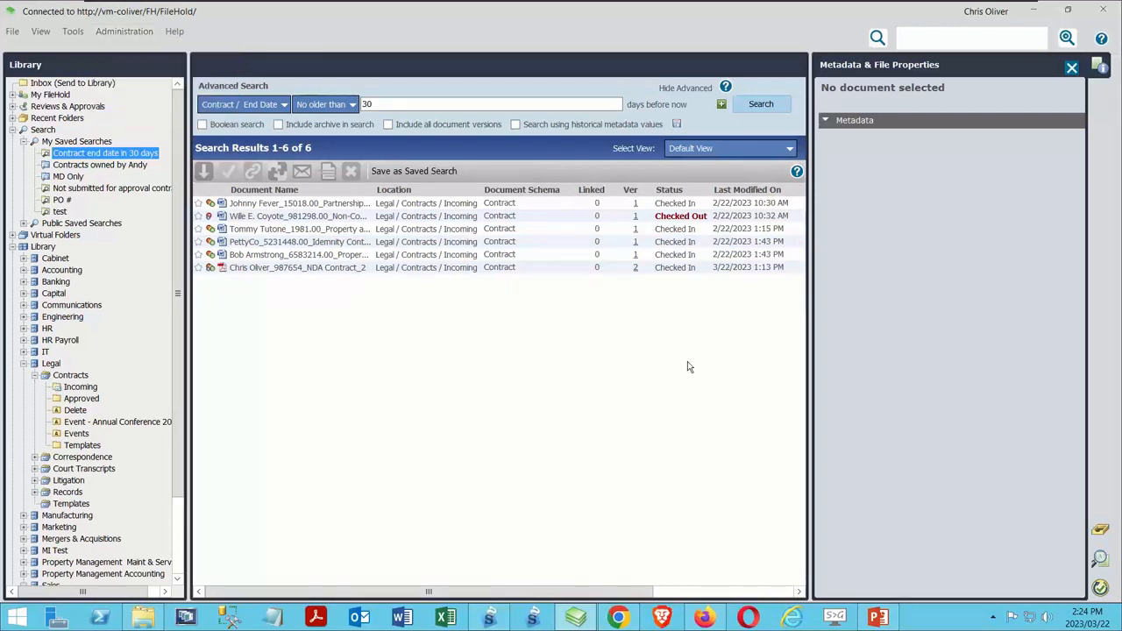
- Show the Delete Date in the version properties of the PettyCo indemnity contract
{"action": "left_click", "coordinate": [309, 243]}
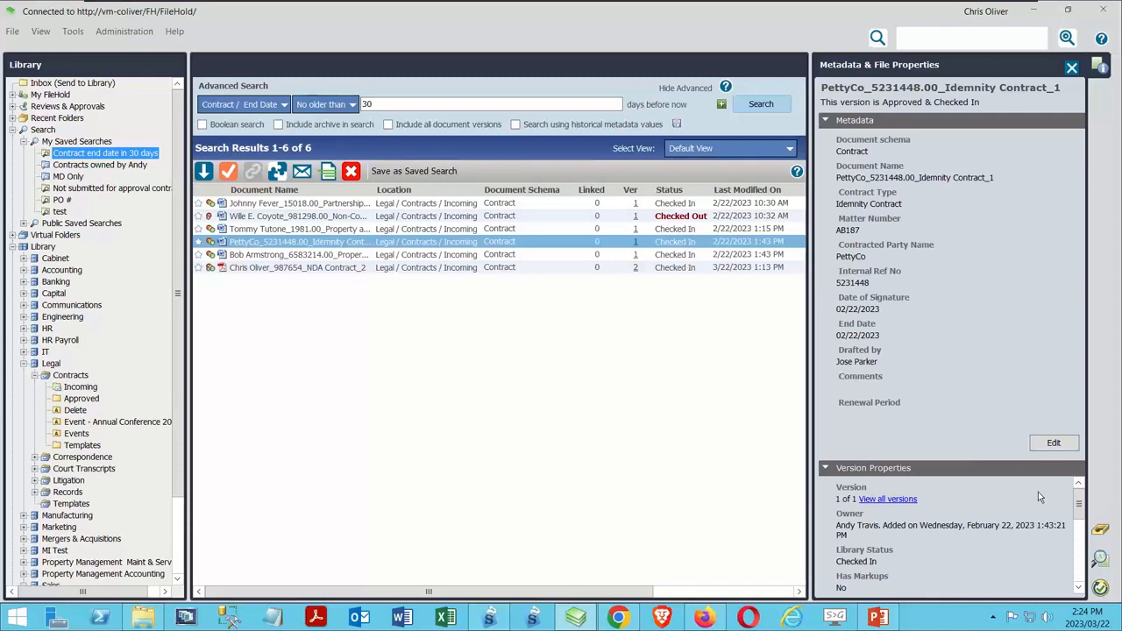
{"action": "left_click_drag", "start_coordinate": [1078, 512], "coordinate": [1092, 595]}
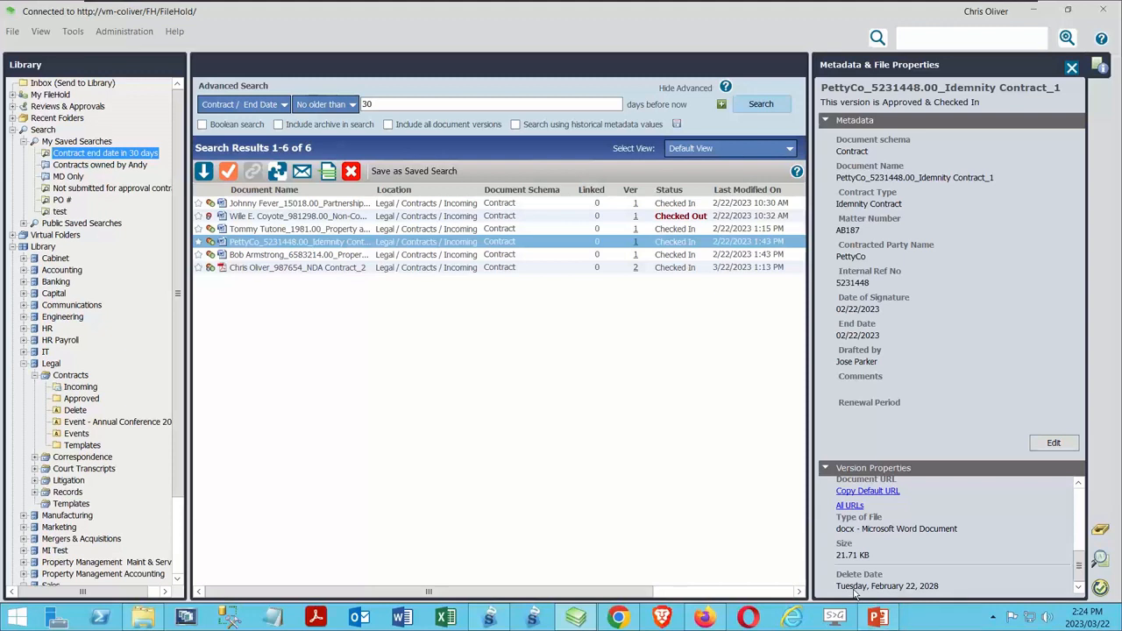
- Examine the Contract document schema's event schedule, including its Delete event and notifications, and close the schema windows
{"action": "left_click", "coordinate": [124, 31]}
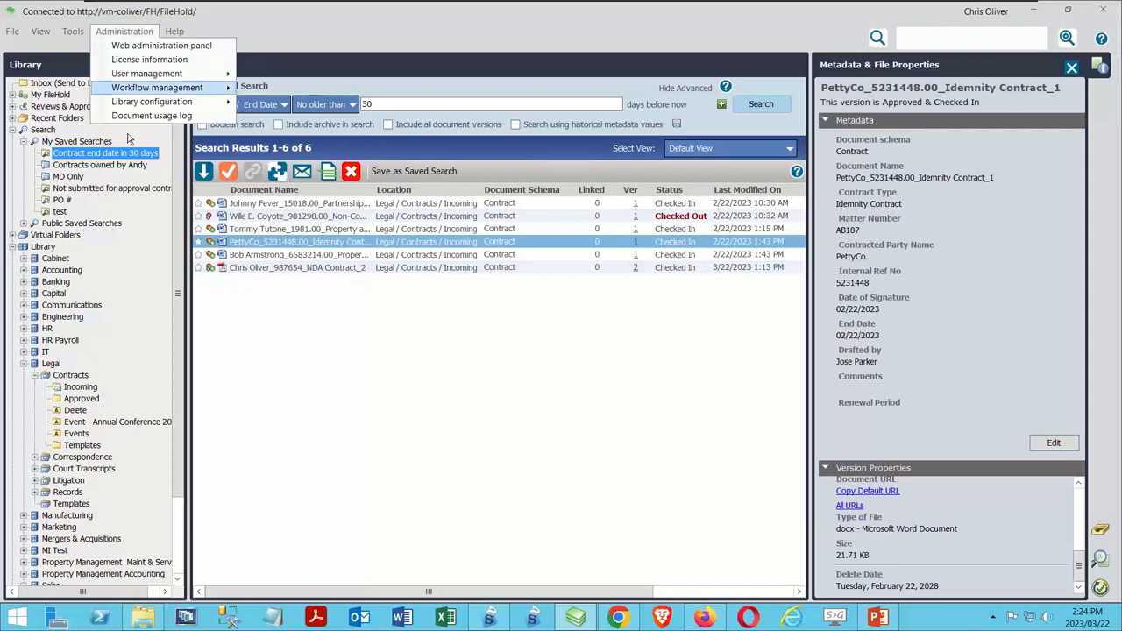
{"action": "mouse_move", "coordinate": [142, 103]}
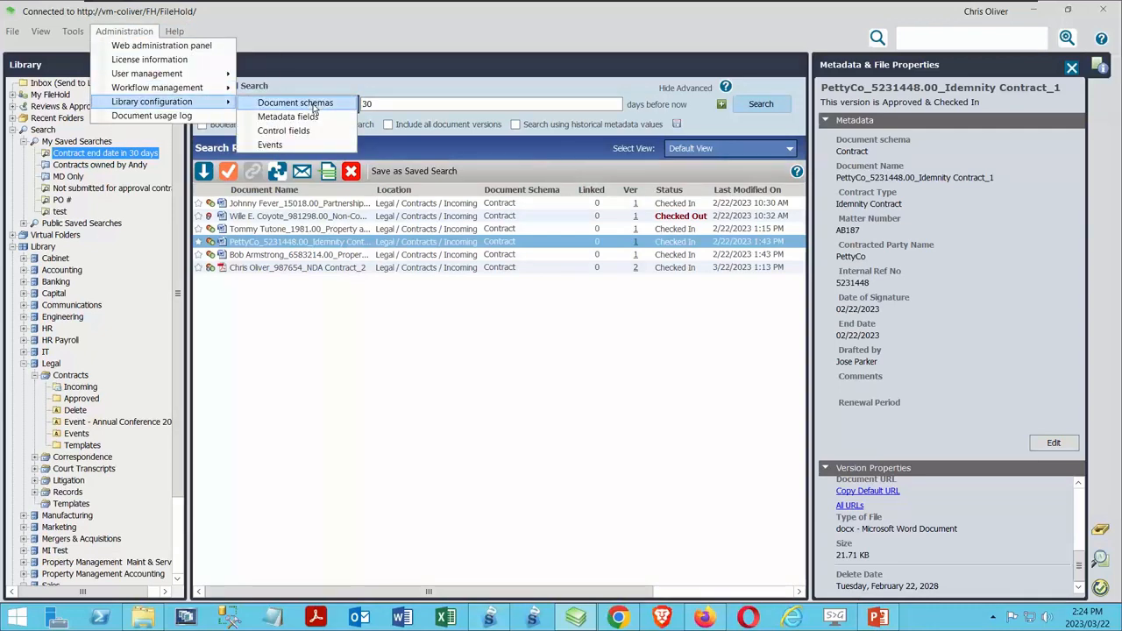
{"action": "left_click", "coordinate": [295, 103]}
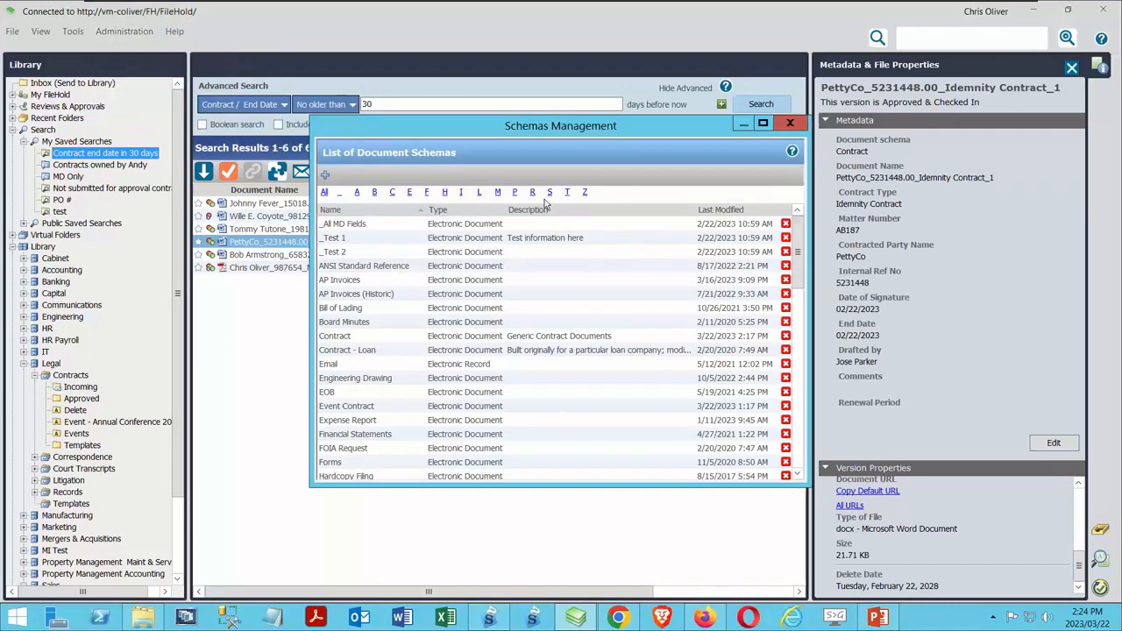
{"action": "left_click", "coordinate": [392, 192]}
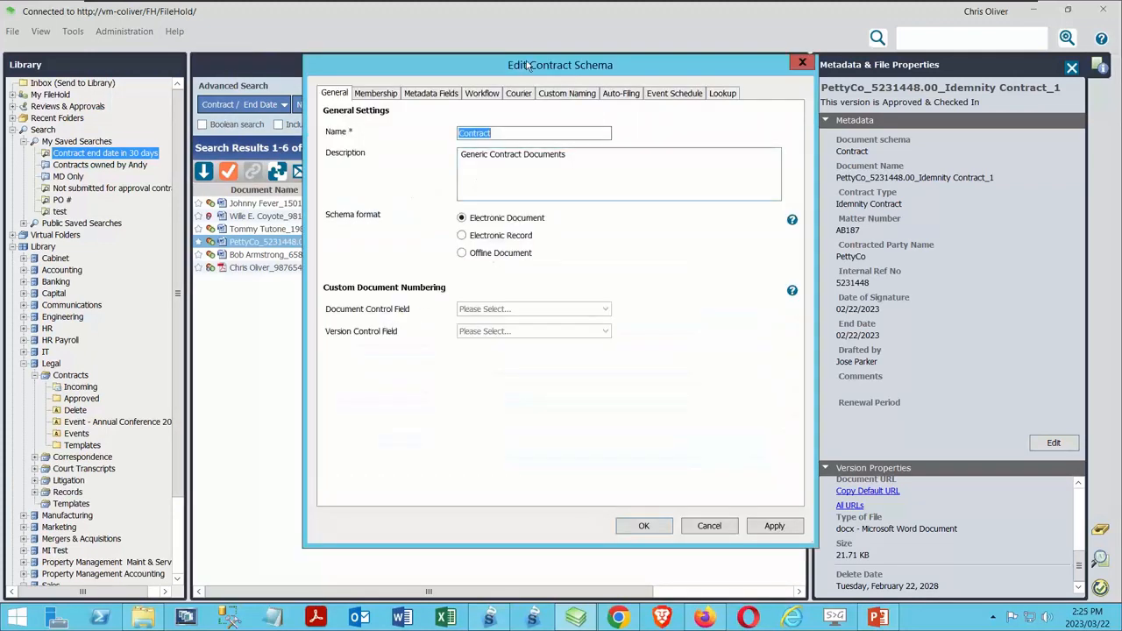
{"action": "left_click", "coordinate": [668, 91]}
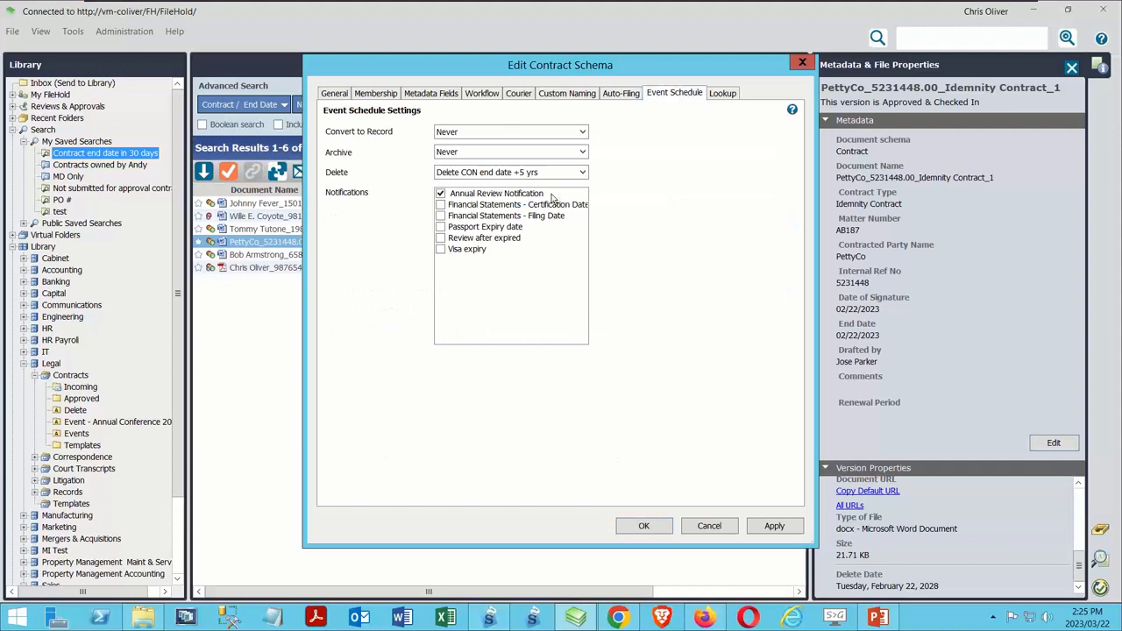
{"action": "left_click", "coordinate": [507, 180]}
{"action": "left_click", "coordinate": [717, 203]}
{"action": "left_click", "coordinate": [803, 63]}
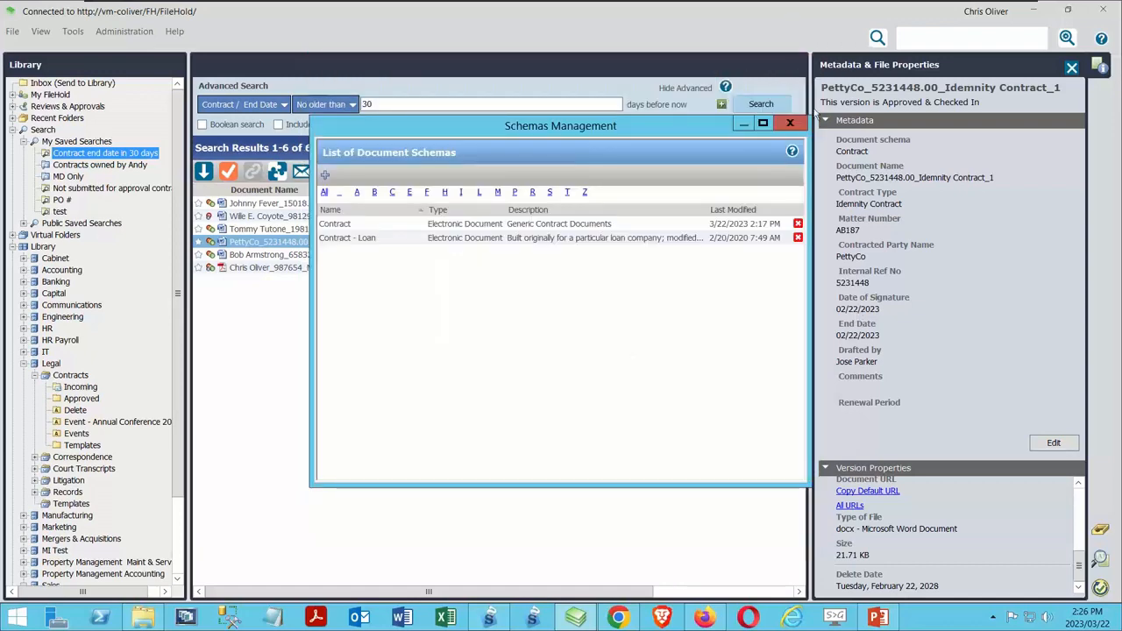
{"action": "left_click", "coordinate": [789, 120]}
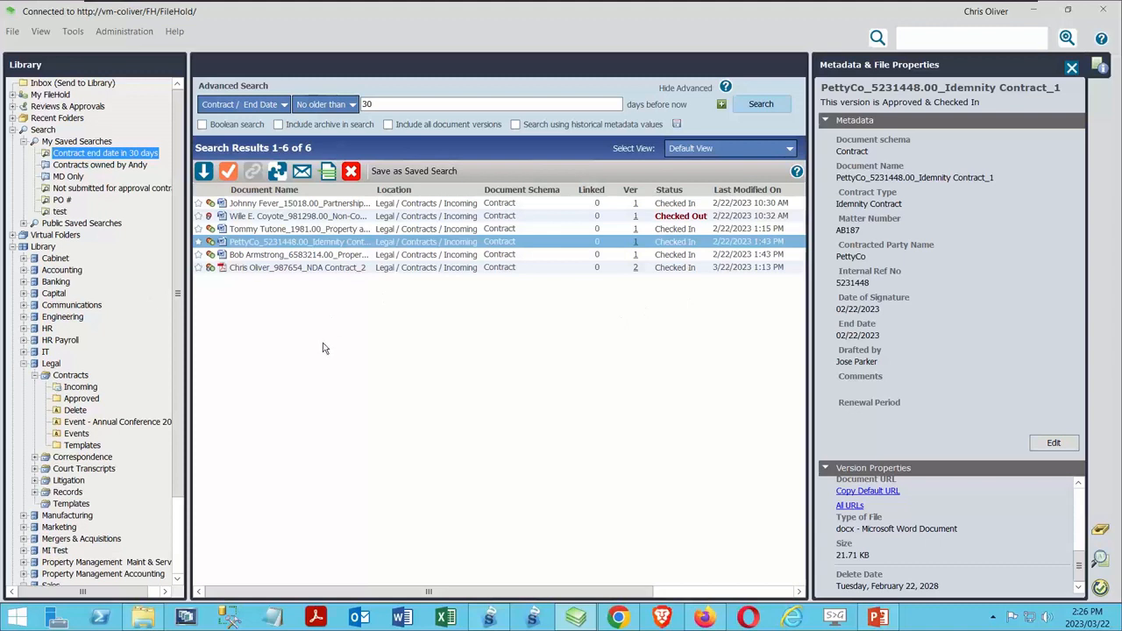
- Subscribe to change alerts for the Property and Equipment Lease contract in Legal/Contracts/Incoming
{"action": "left_click", "coordinate": [76, 388]}
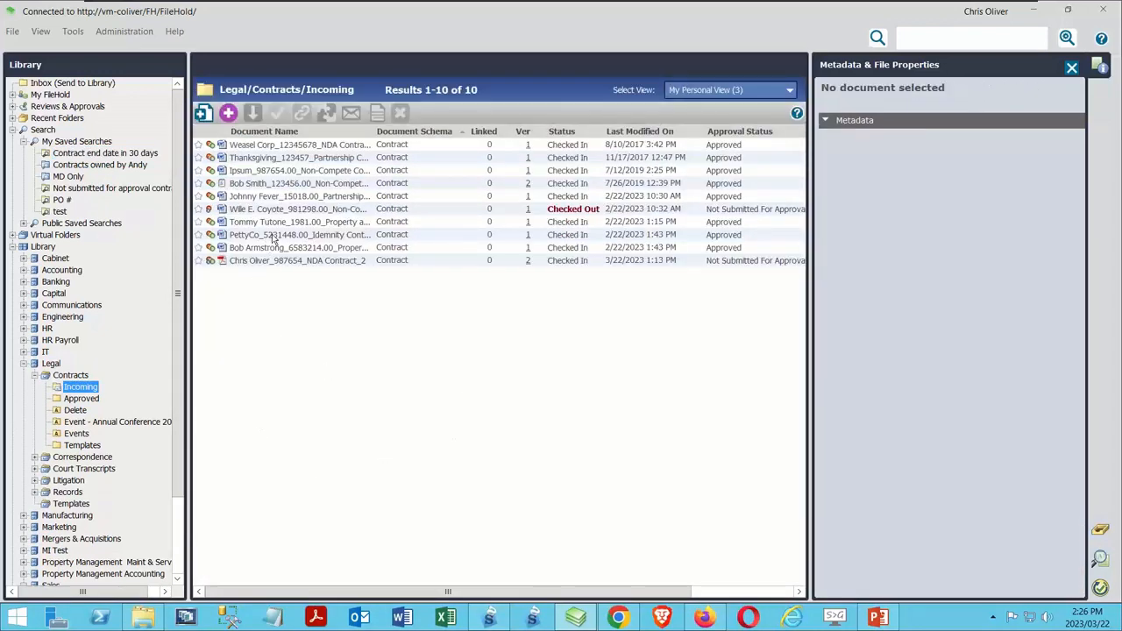
{"action": "right_click", "coordinate": [244, 220]}
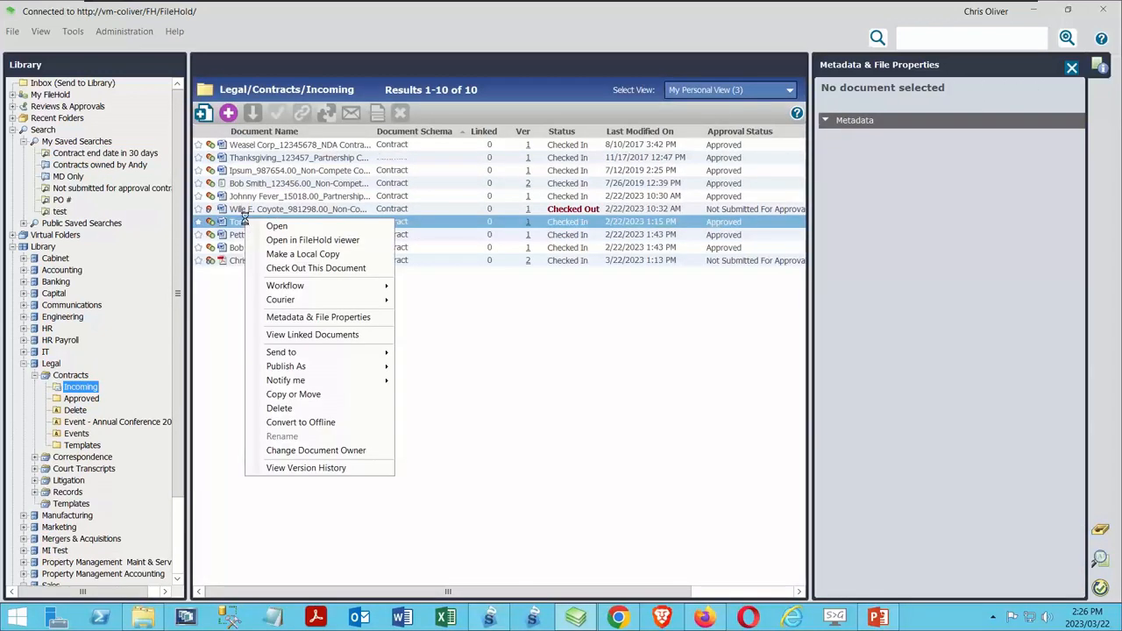
{"action": "mouse_move", "coordinate": [340, 372]}
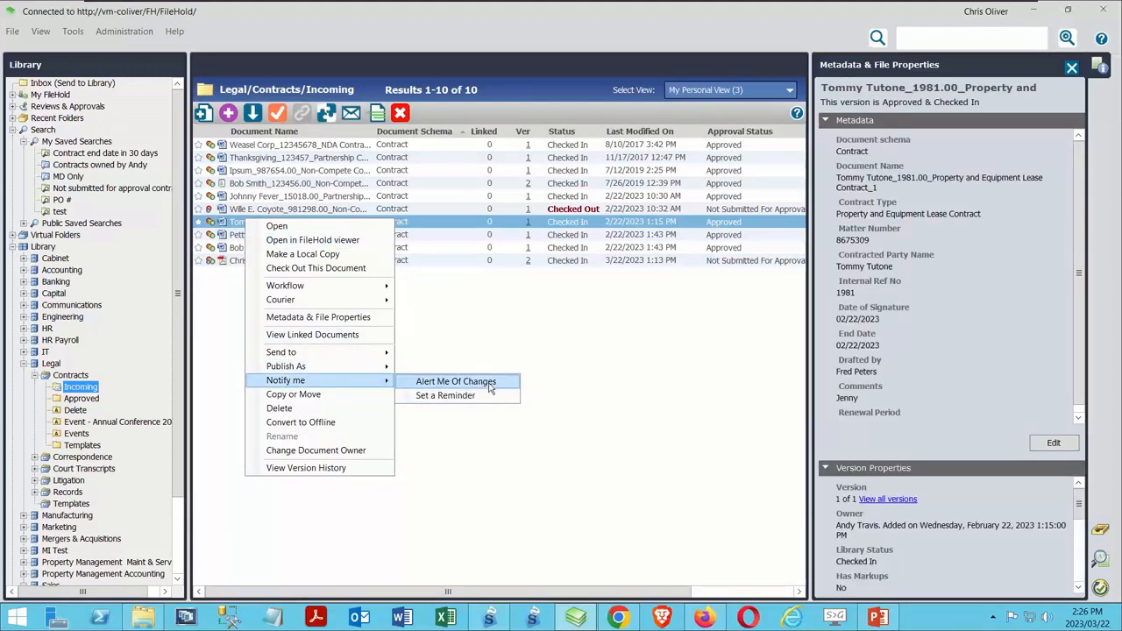
{"action": "left_click", "coordinate": [489, 386]}
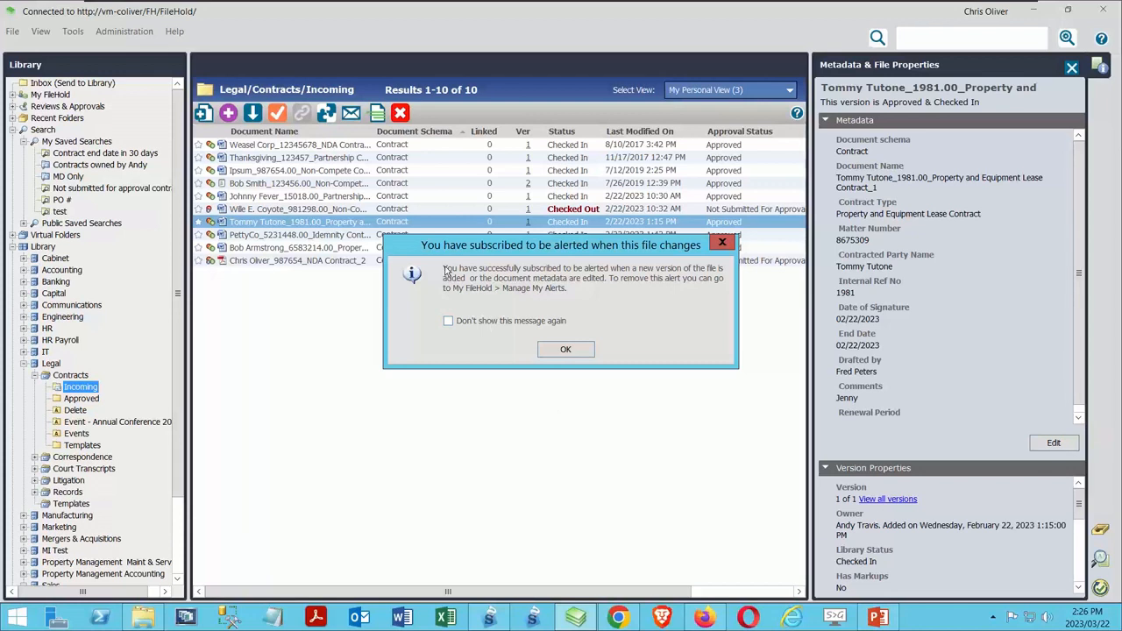
- Close the subscription confirmation and examine the ARMA Trade Show alert's action details in My FileHold's Document Alerts
{"action": "left_click", "coordinate": [557, 350]}
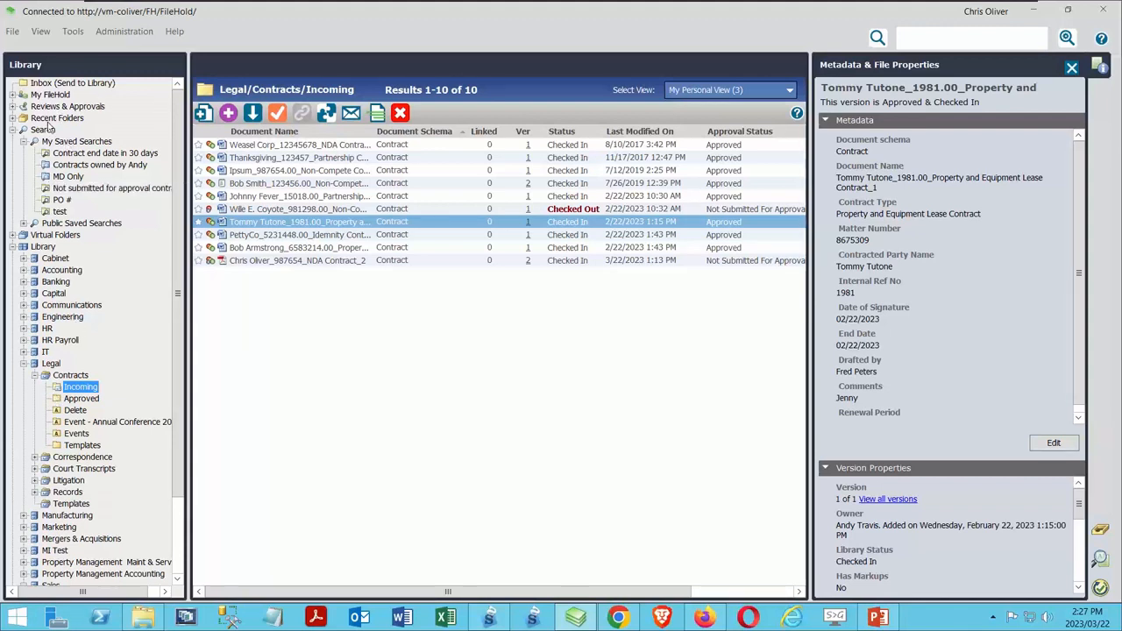
{"action": "left_click", "coordinate": [12, 94]}
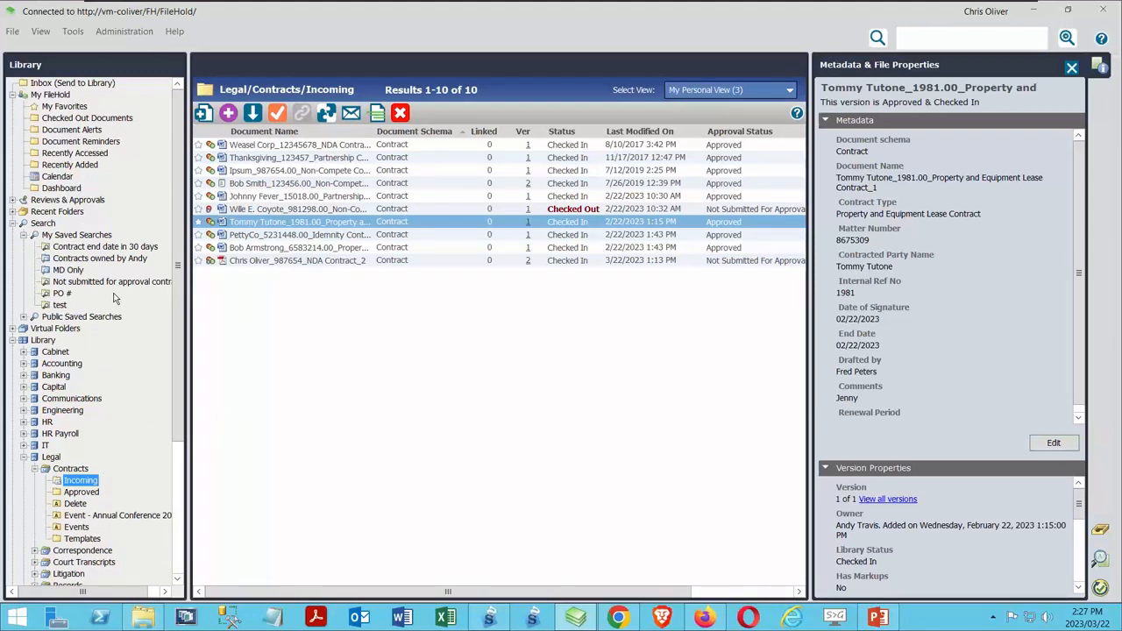
{"action": "left_click", "coordinate": [73, 130]}
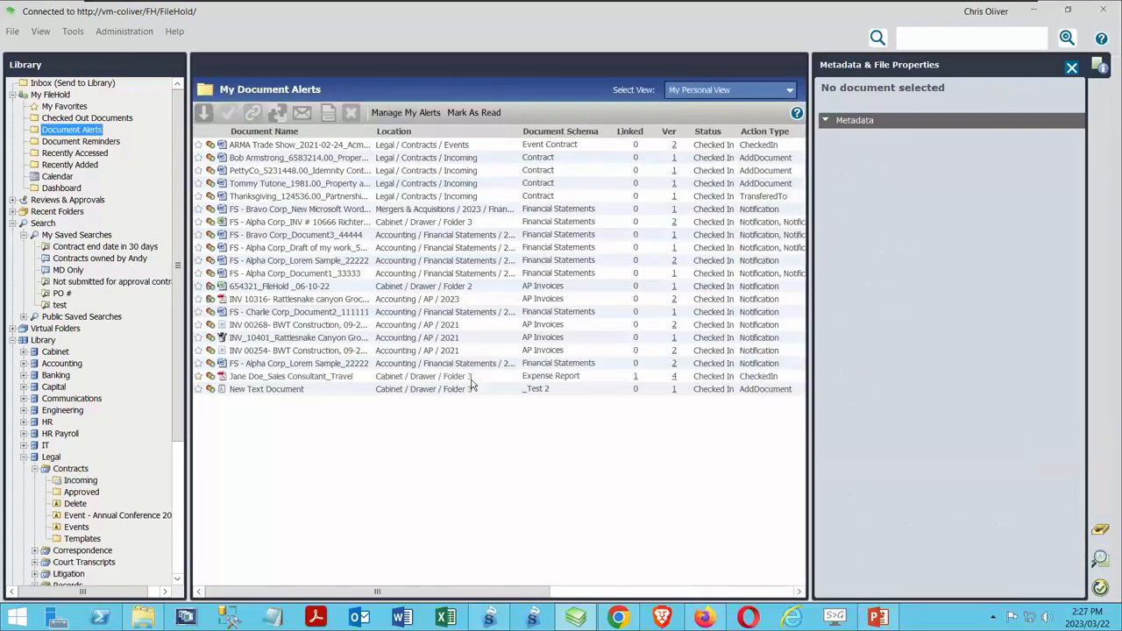
{"action": "left_click", "coordinate": [412, 144]}
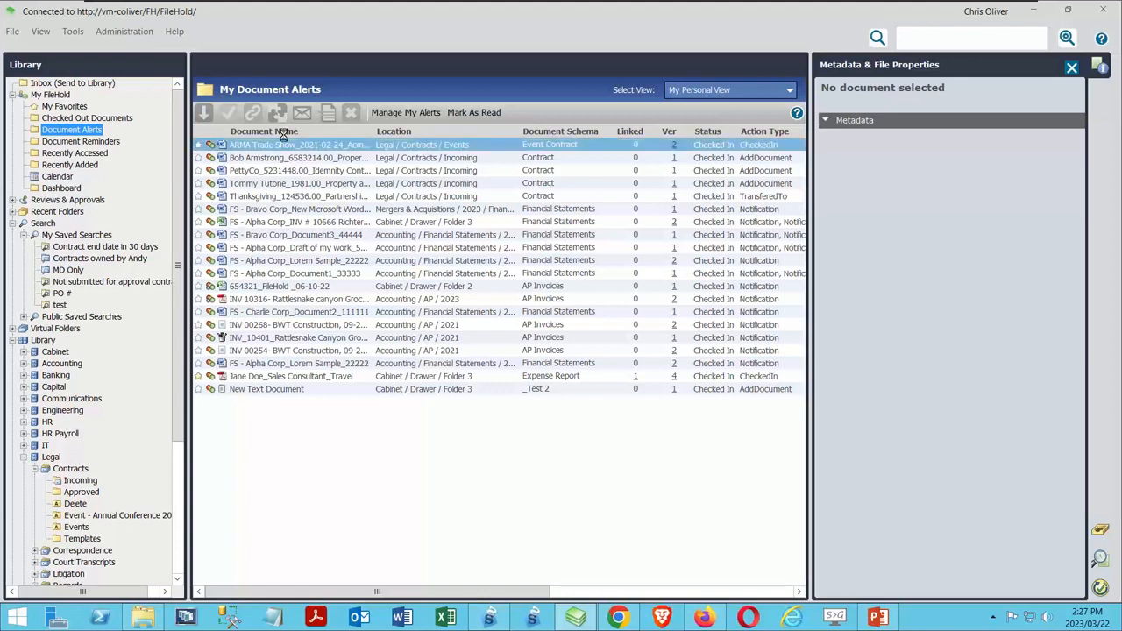
{"action": "left_click_drag", "start_coordinate": [386, 592], "coordinate": [548, 592]}
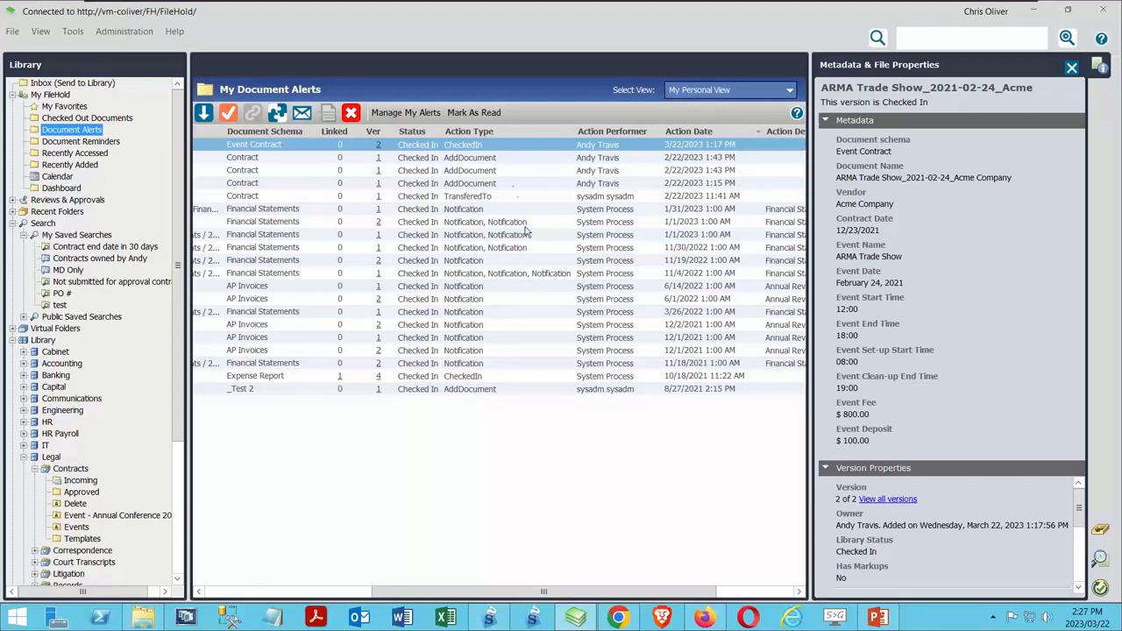
{"action": "left_click_drag", "start_coordinate": [556, 593], "coordinate": [377, 594]}
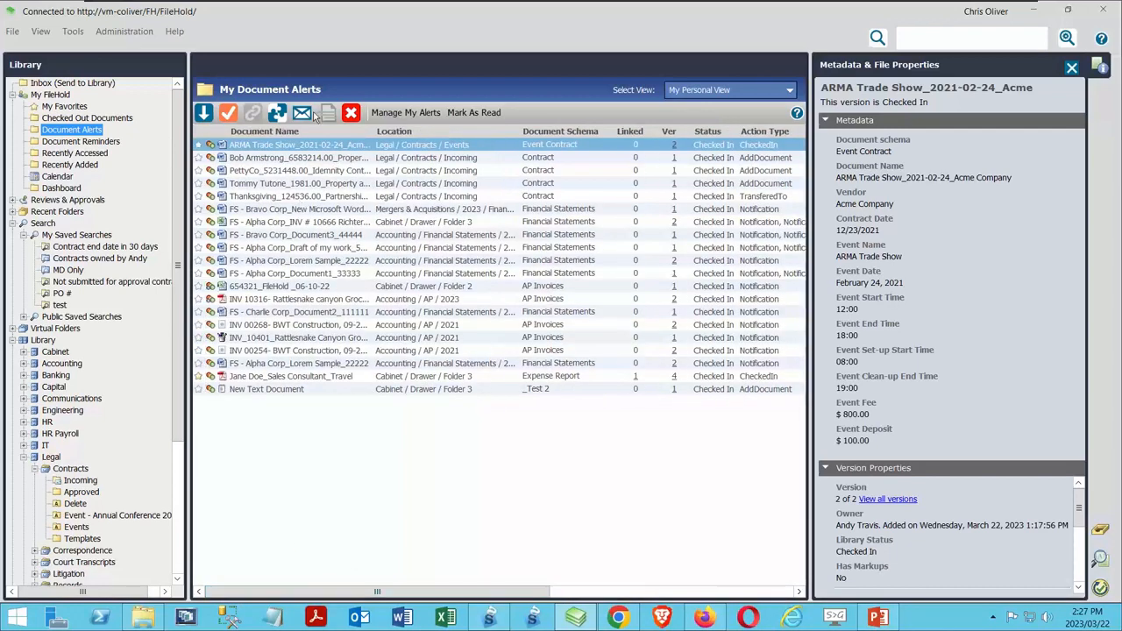
- Remove the alert subscriptions for the ARMA Trade Show document, the Incoming folder and the Property and Equipment Lease contract, and close alert management
{"action": "left_click", "coordinate": [401, 112]}
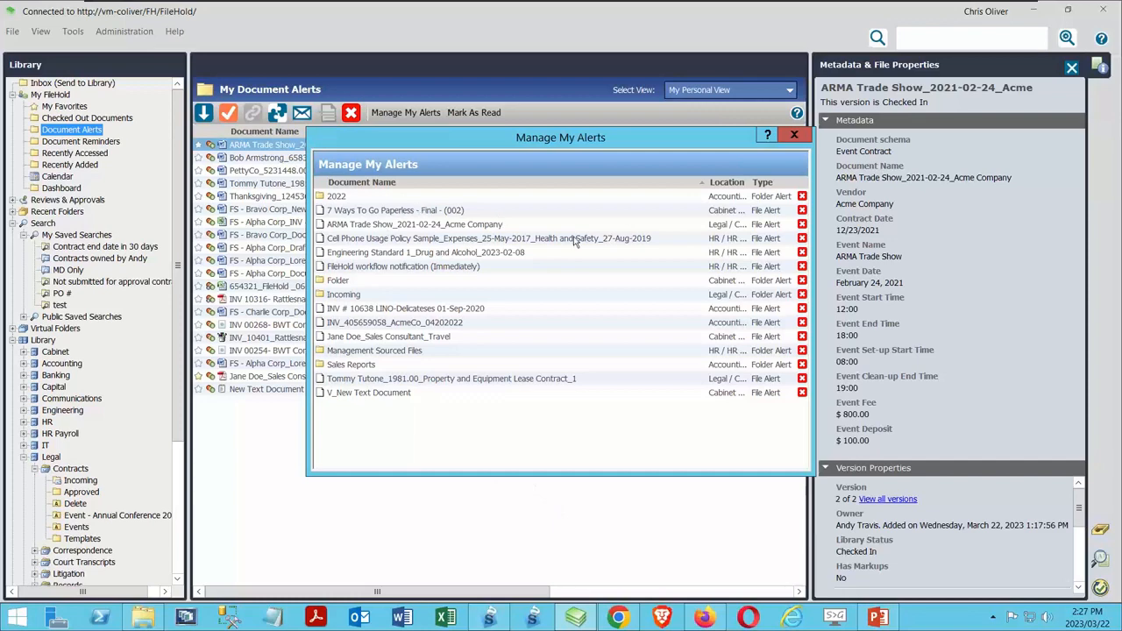
{"action": "left_click", "coordinate": [803, 225]}
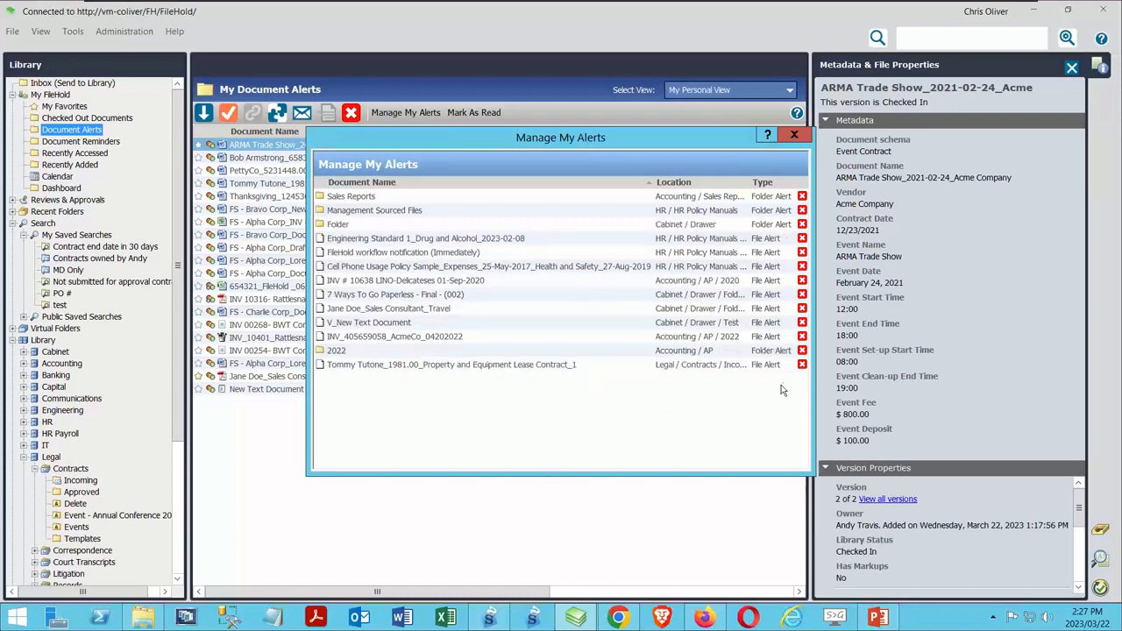
{"action": "left_click", "coordinate": [801, 364]}
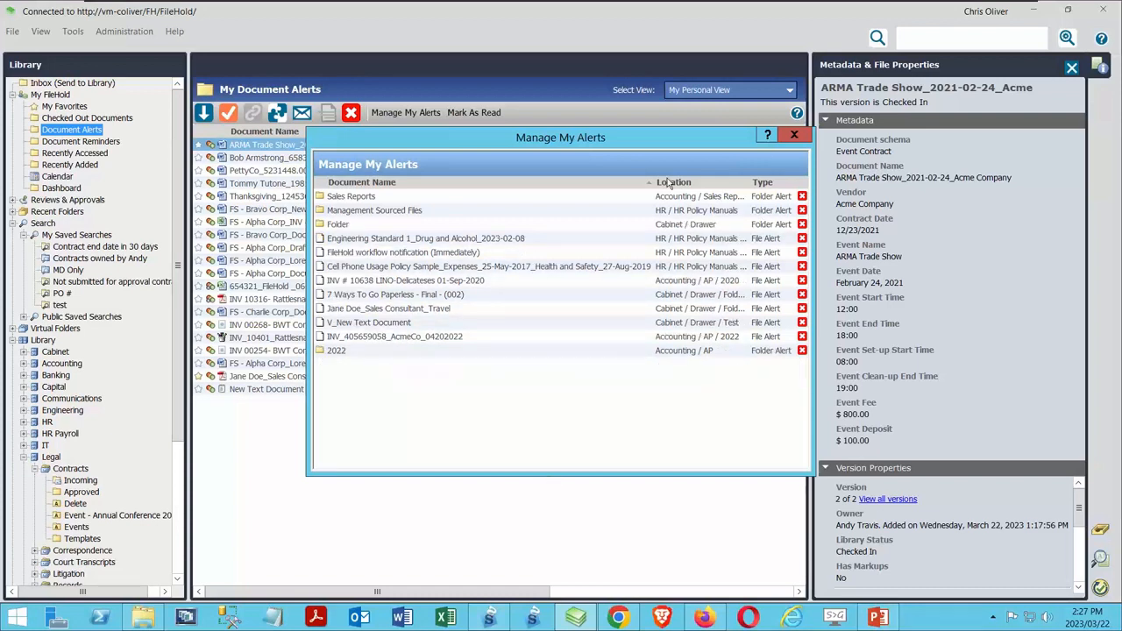
{"action": "left_click", "coordinate": [794, 135]}
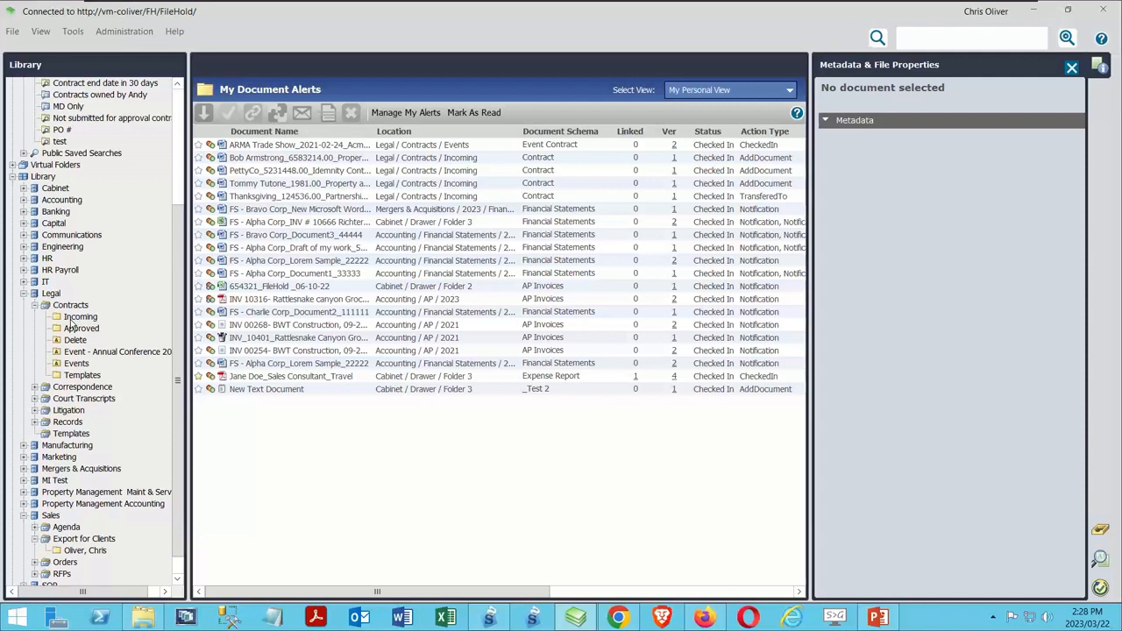
{"action": "left_click", "coordinate": [13, 31]}
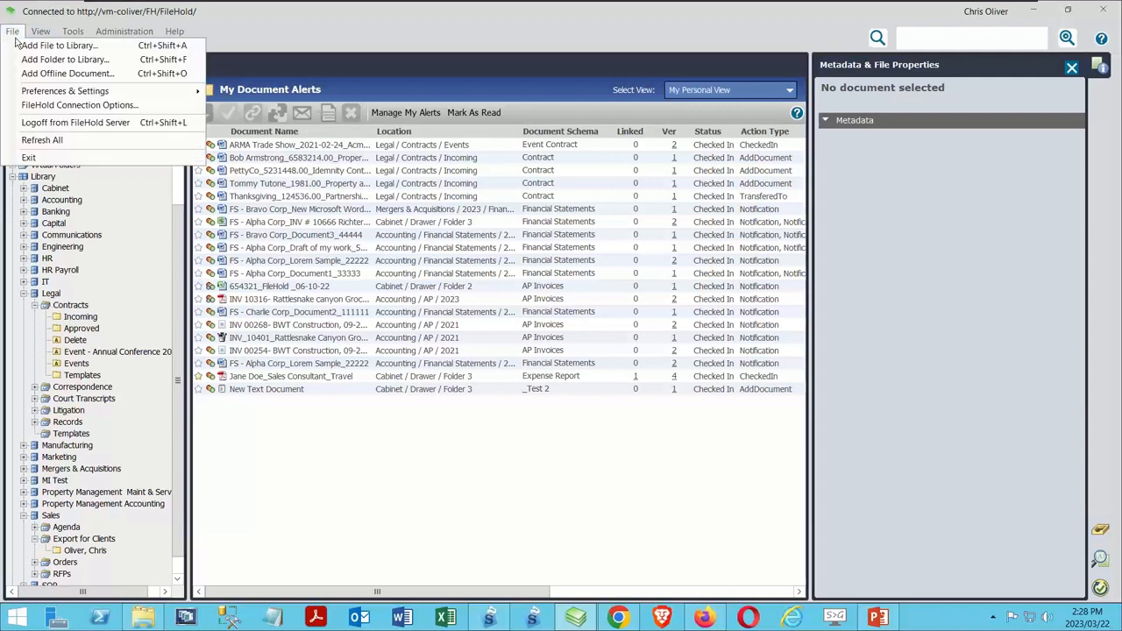
{"action": "mouse_move", "coordinate": [74, 99]}
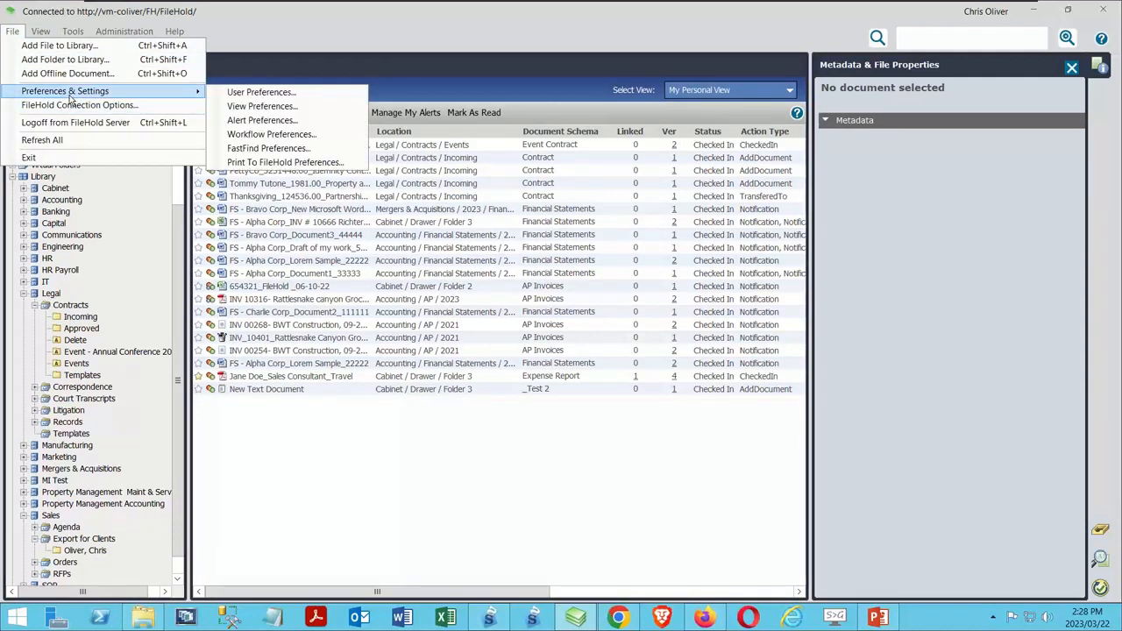
{"action": "left_click", "coordinate": [260, 106]}
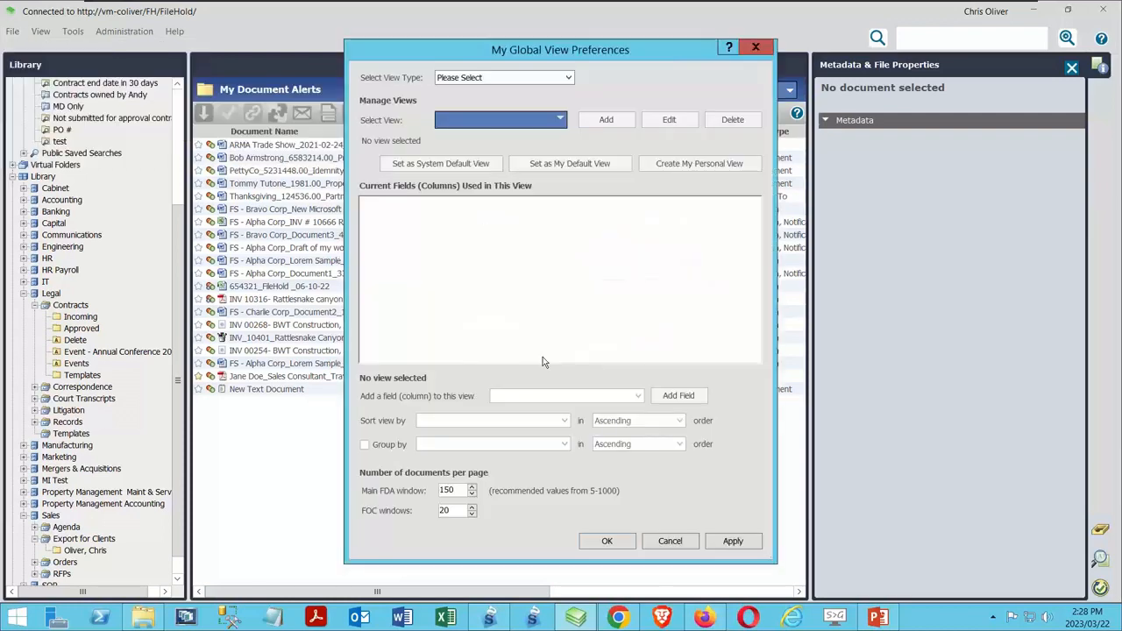
{"action": "left_click", "coordinate": [742, 45]}
{"action": "left_click", "coordinate": [19, 33]}
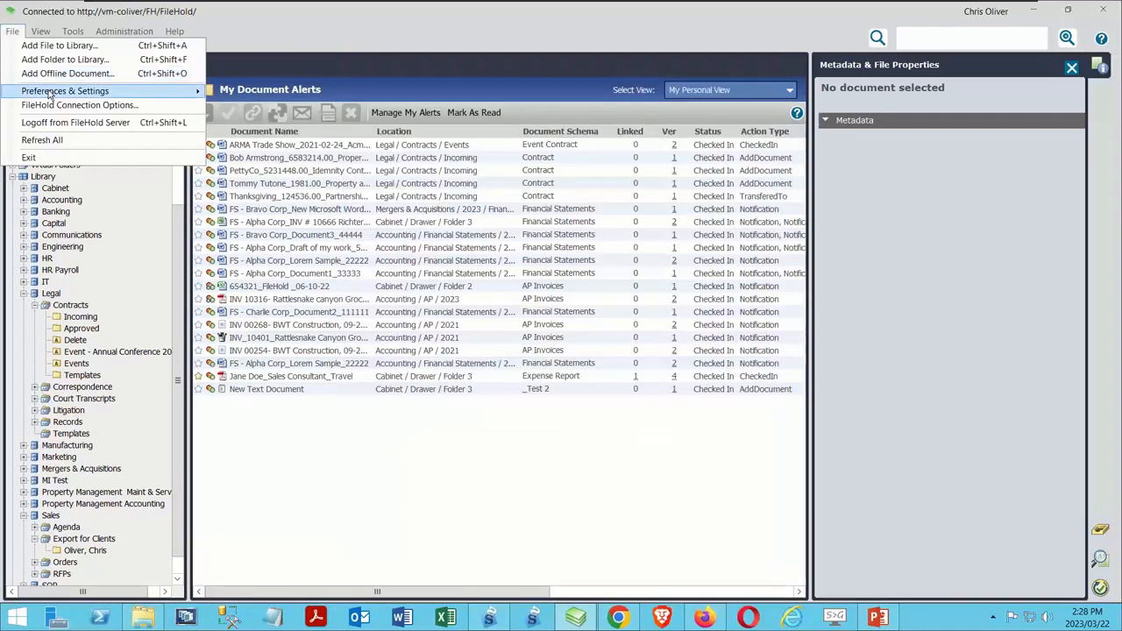
{"action": "mouse_move", "coordinate": [105, 91]}
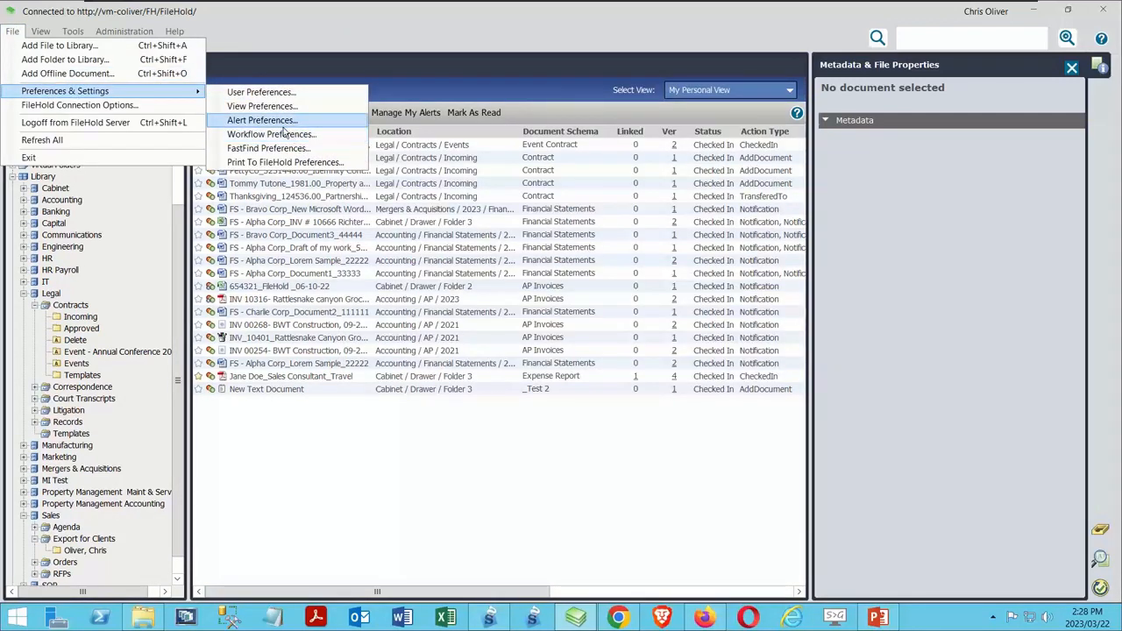
{"action": "left_click", "coordinate": [256, 106]}
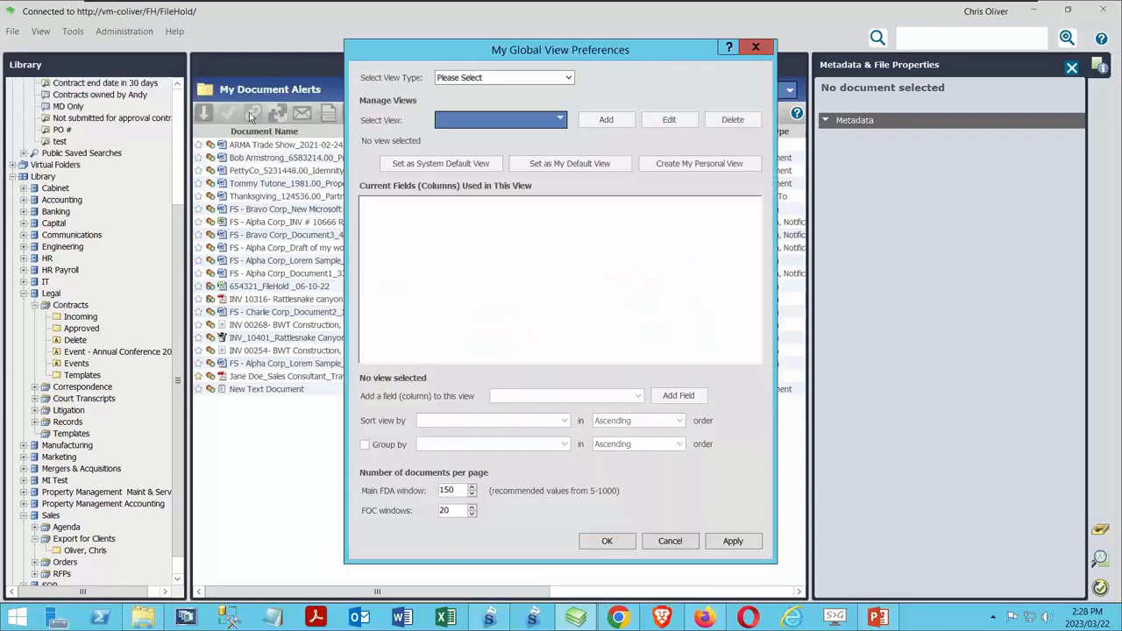
{"action": "left_click", "coordinate": [749, 50]}
- Review the folder, file, email and reminder notification options in the Alert Preferences, and close them without changes
{"action": "left_click", "coordinate": [18, 32]}
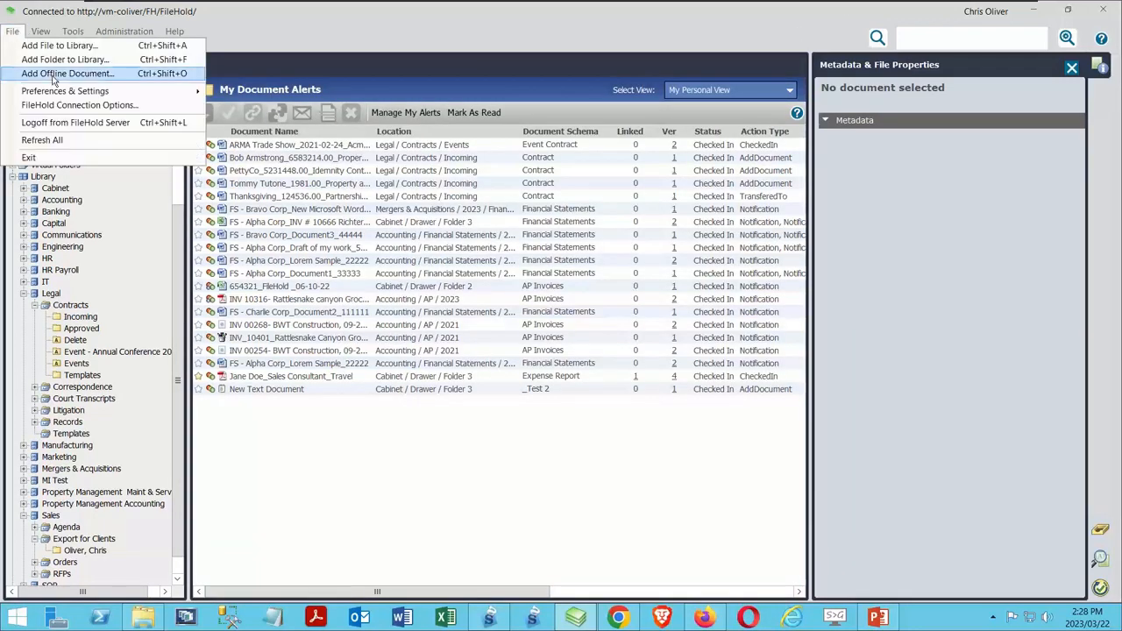
{"action": "mouse_move", "coordinate": [59, 92]}
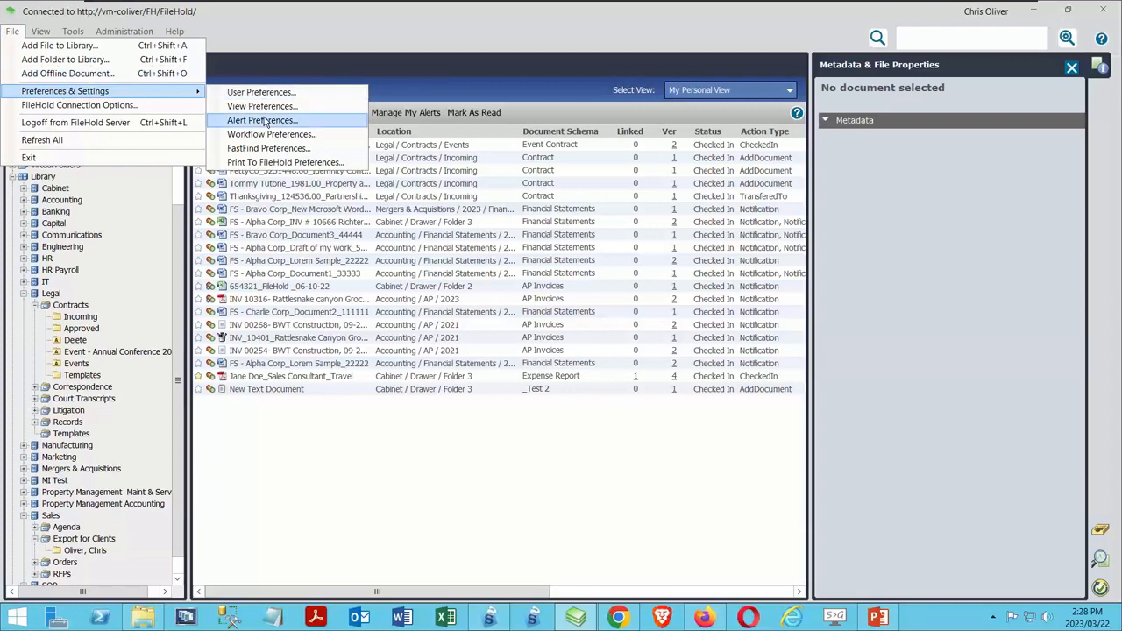
{"action": "left_click", "coordinate": [263, 118]}
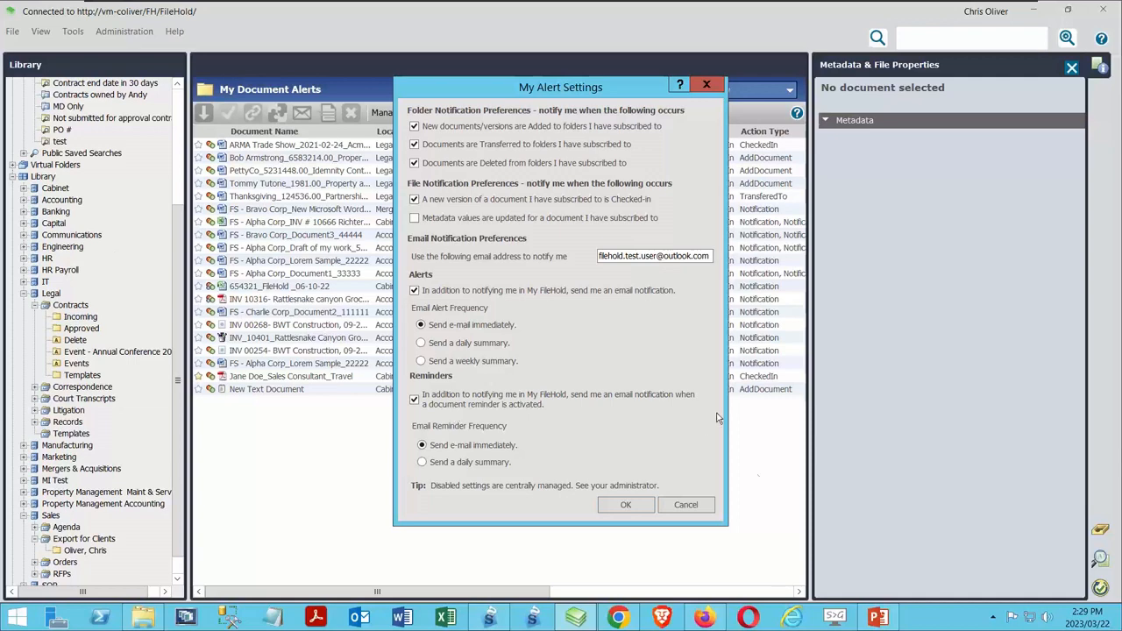
{"action": "left_click", "coordinate": [702, 504]}
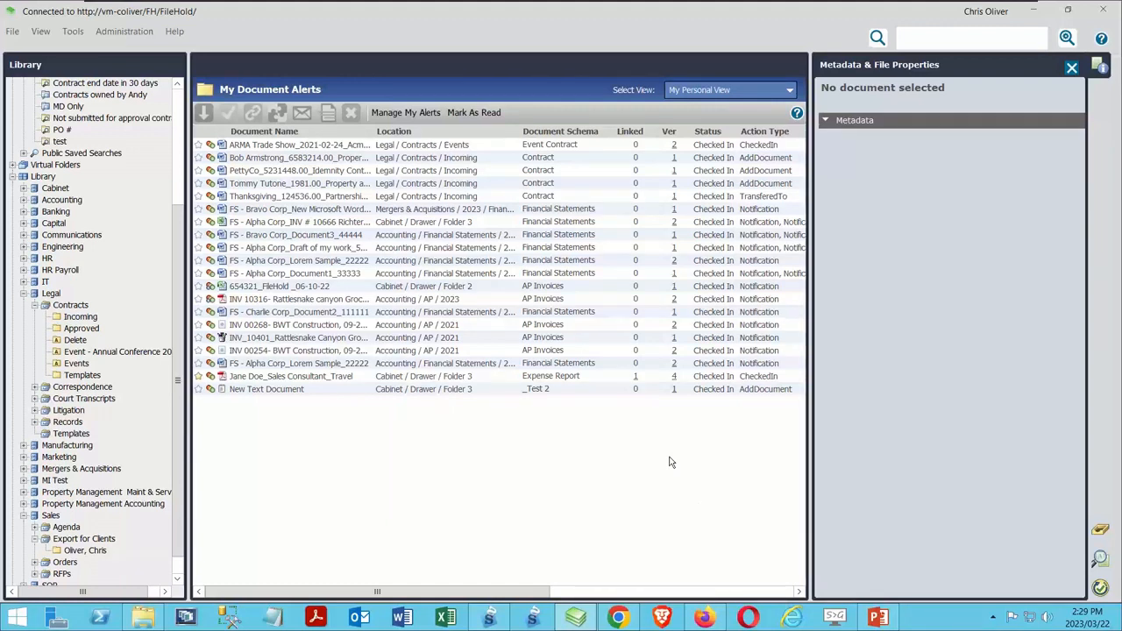
- Compare Legal/Contracts/Incoming in the desktop client and the reloaded FileHold web client in Firefox, saving the offered ARMA Trade Show document along the way
{"action": "left_click", "coordinate": [78, 318]}
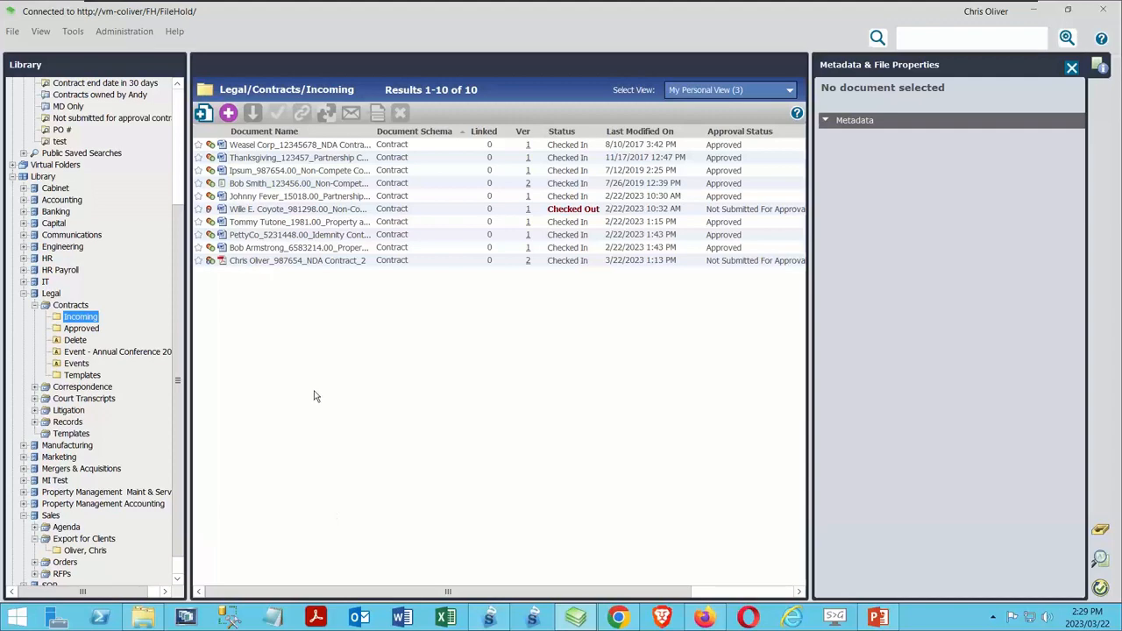
{"action": "left_click", "coordinate": [704, 618]}
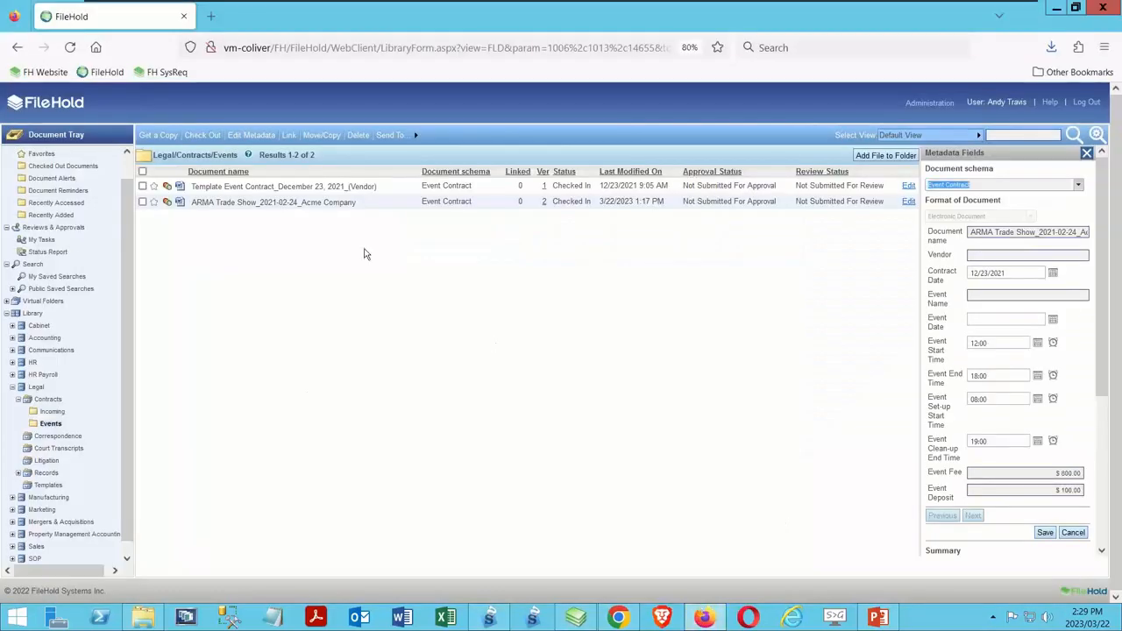
{"action": "left_click", "coordinate": [70, 47]}
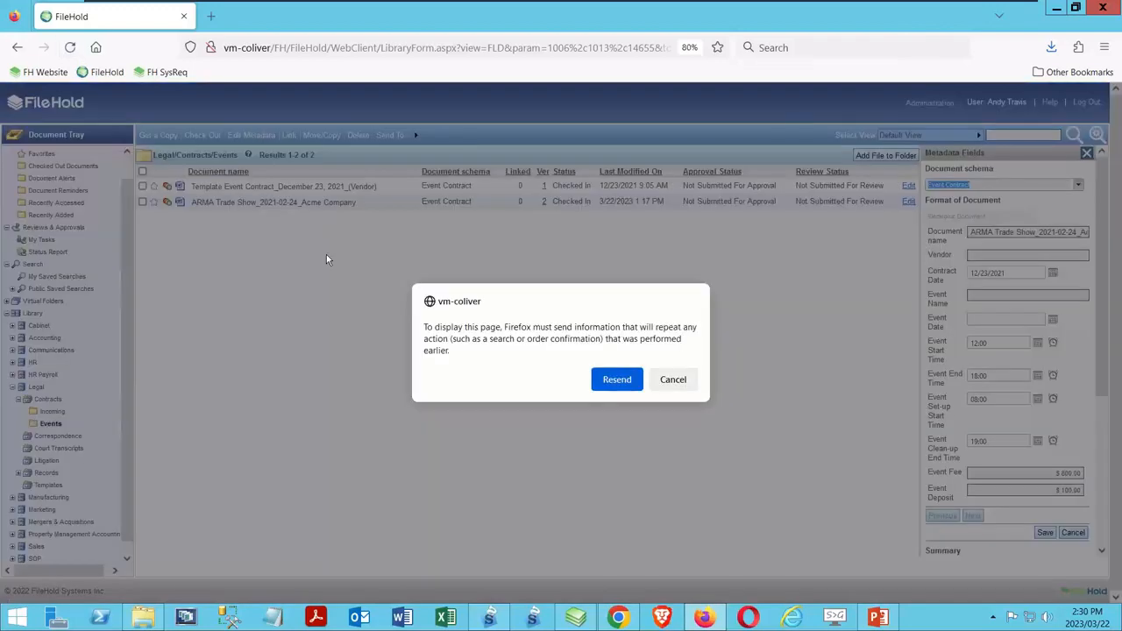
{"action": "left_click", "coordinate": [618, 380]}
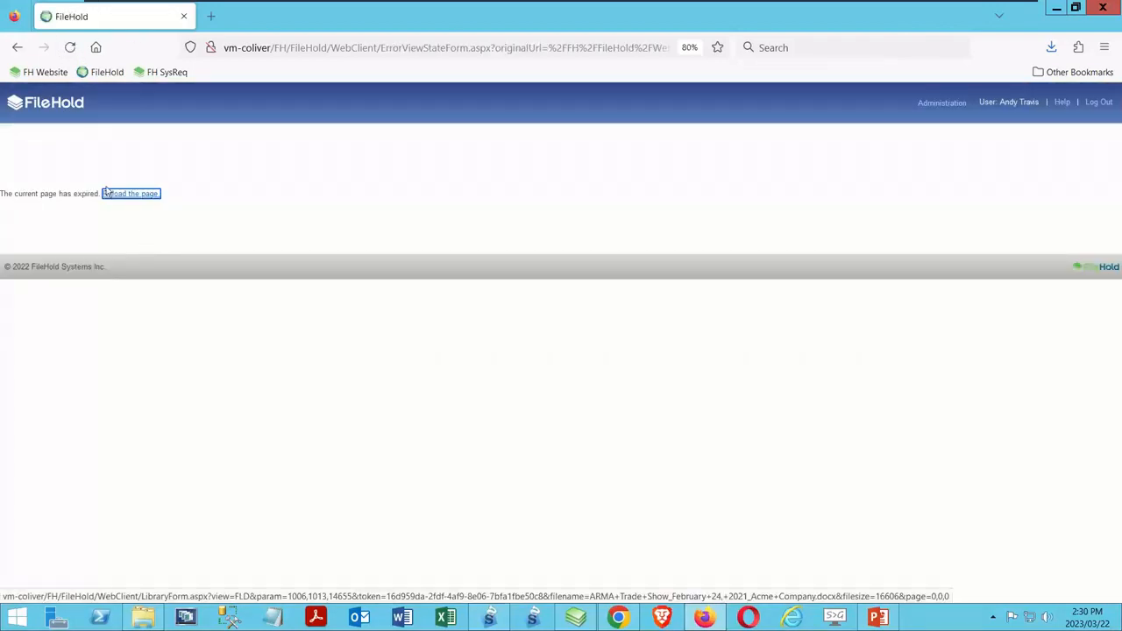
{"action": "left_click", "coordinate": [110, 193]}
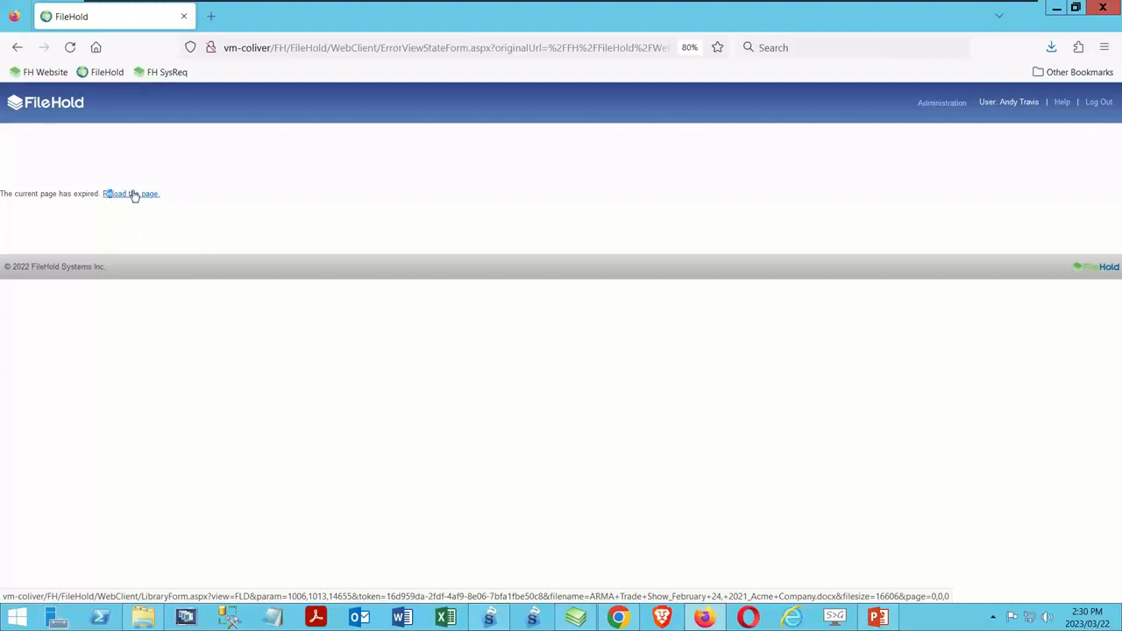
{"action": "left_click", "coordinate": [133, 194]}
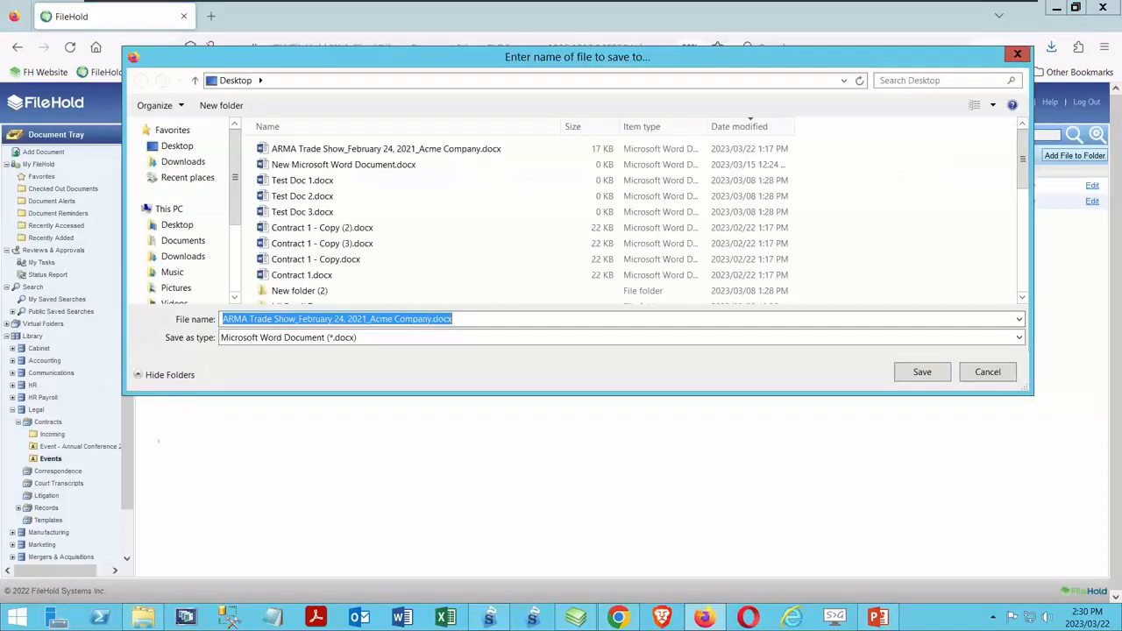
{"action": "left_click", "coordinate": [923, 373]}
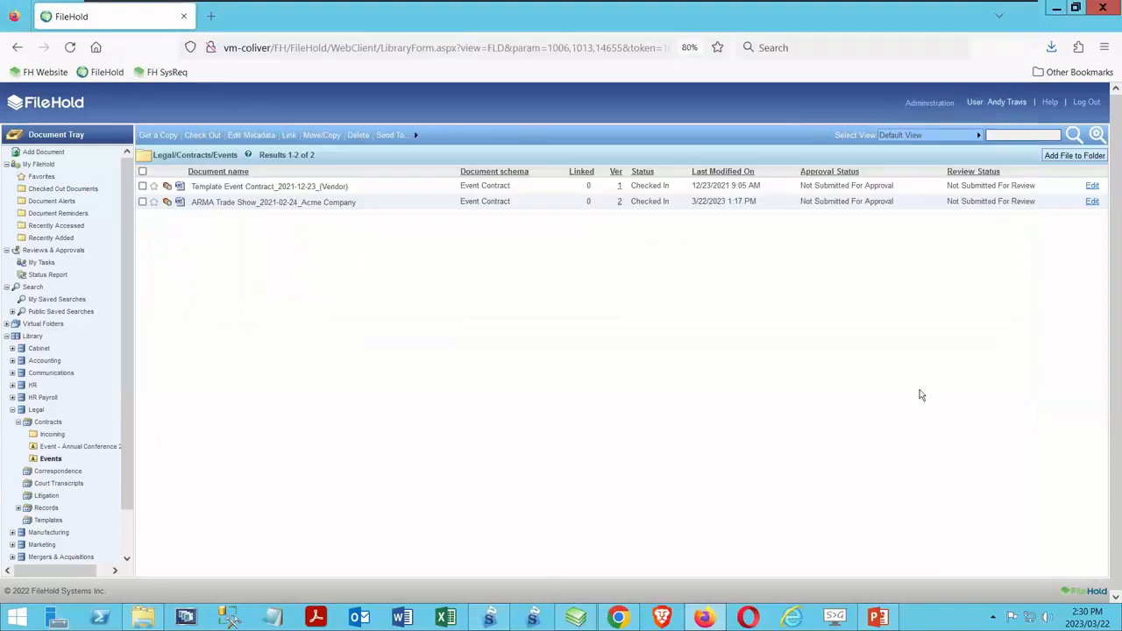
{"action": "left_click", "coordinate": [51, 436]}
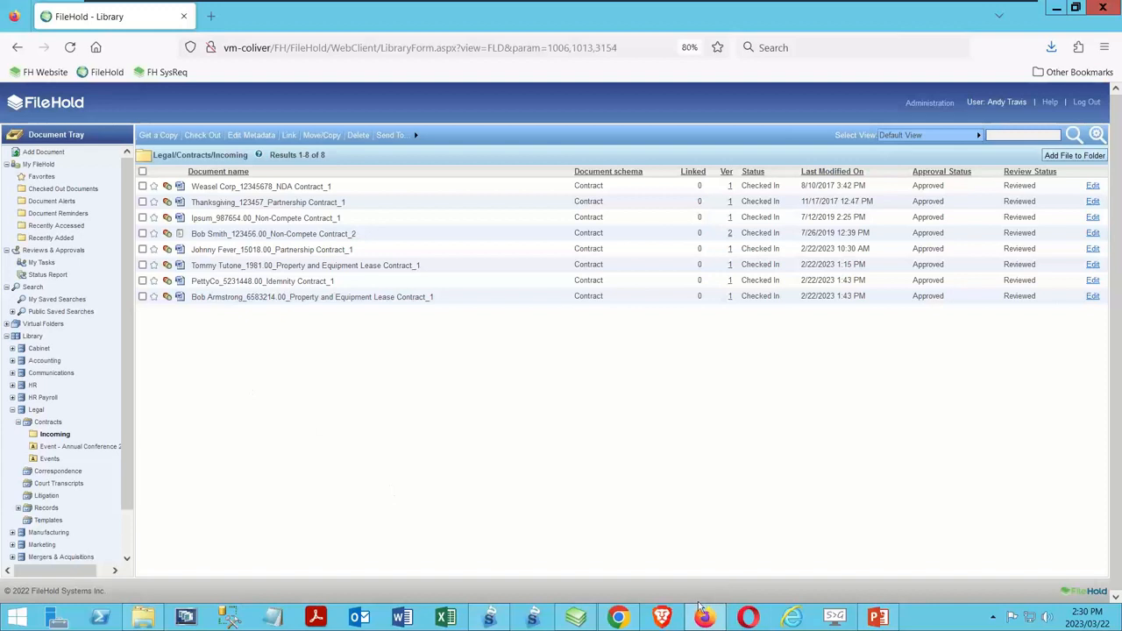
- Switch back to the FileHold desktop client, examine the Contract schema's workflow templates and version-hiding setting, and close the schema windows without changes
{"action": "left_click", "coordinate": [572, 619]}
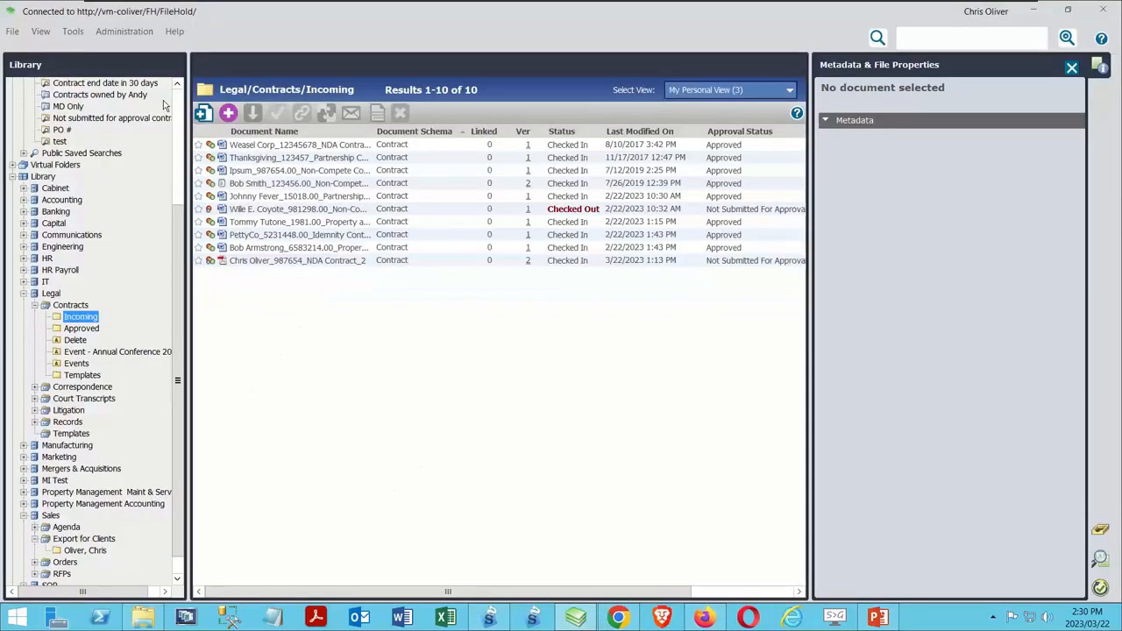
{"action": "left_click", "coordinate": [121, 33]}
{"action": "mouse_move", "coordinate": [147, 102]}
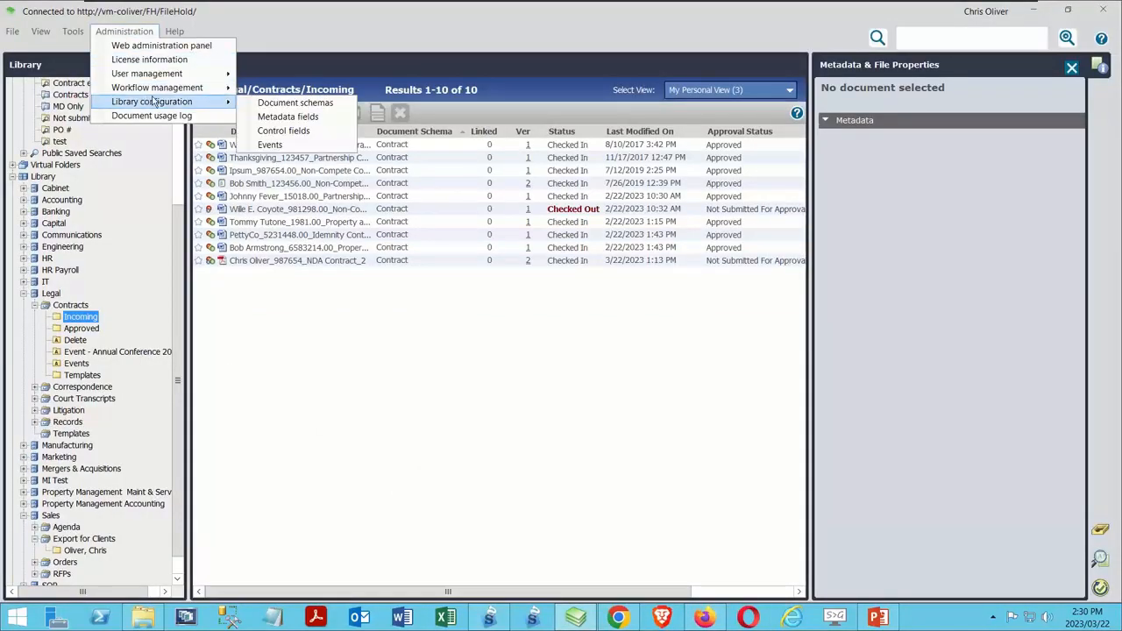
{"action": "left_click", "coordinate": [282, 103]}
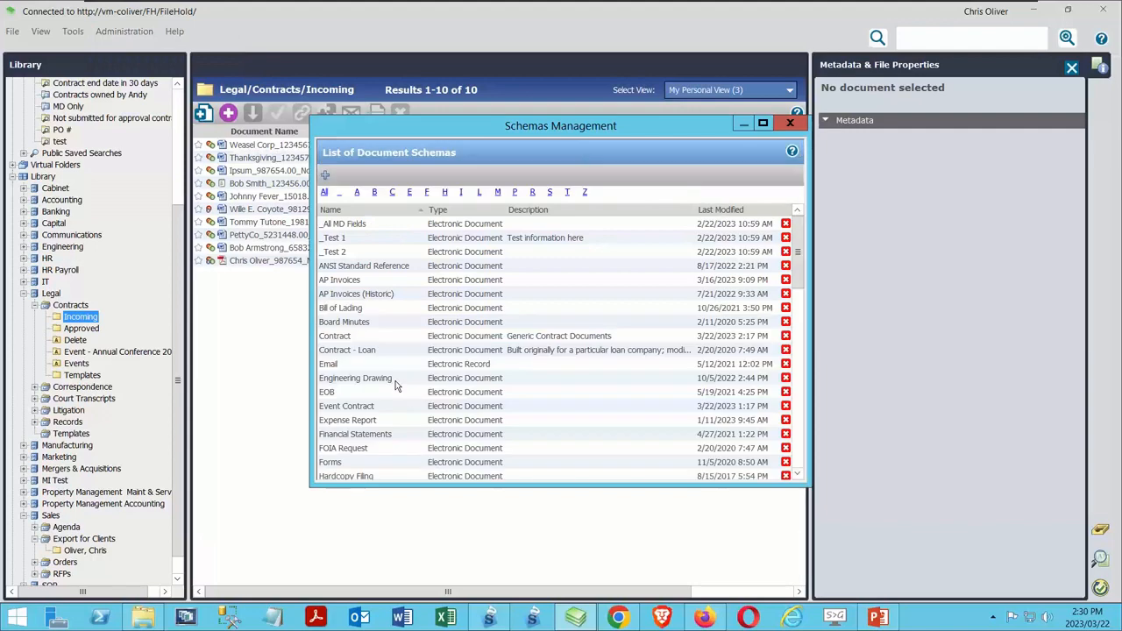
{"action": "left_click", "coordinate": [392, 193]}
{"action": "double_click", "coordinate": [338, 224]}
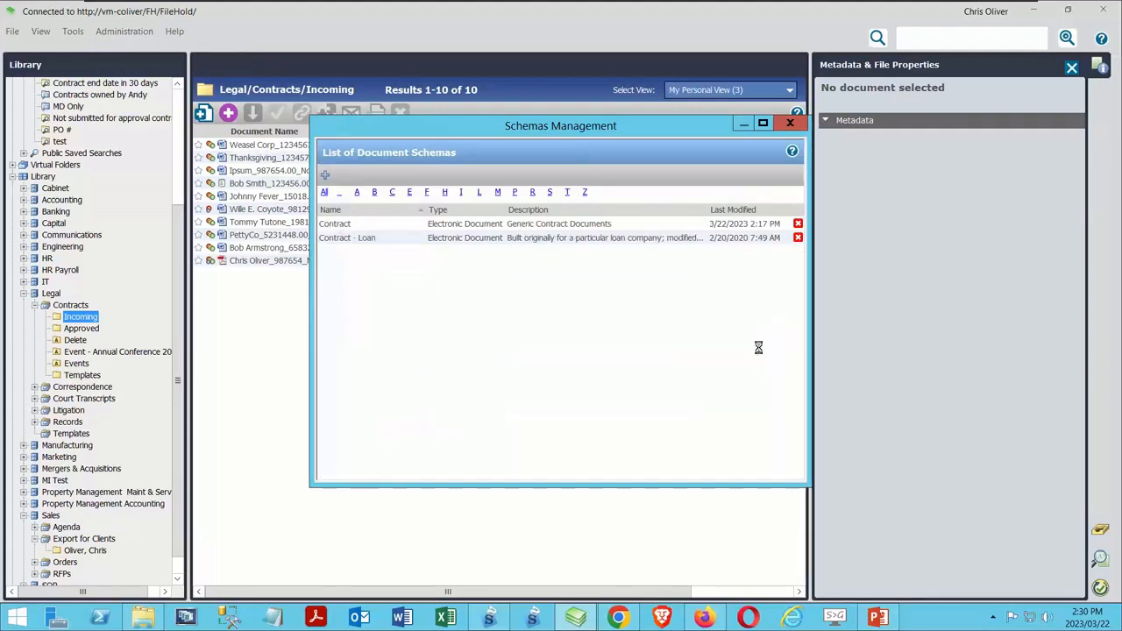
{"action": "left_click", "coordinate": [477, 93]}
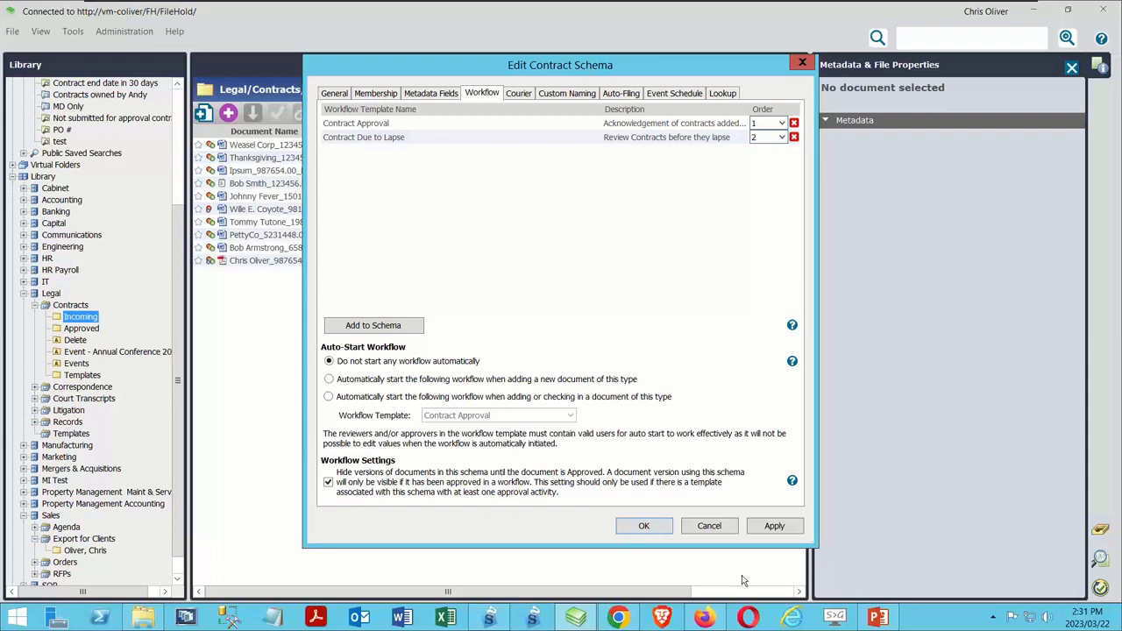
{"action": "left_click", "coordinate": [721, 530]}
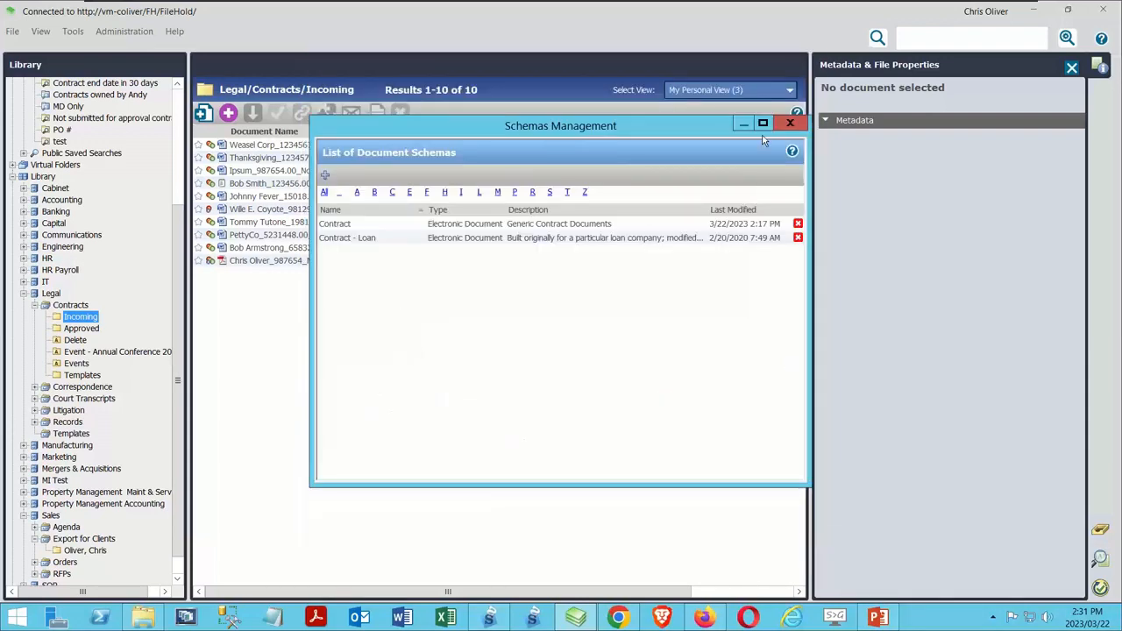
{"action": "left_click", "coordinate": [790, 122]}
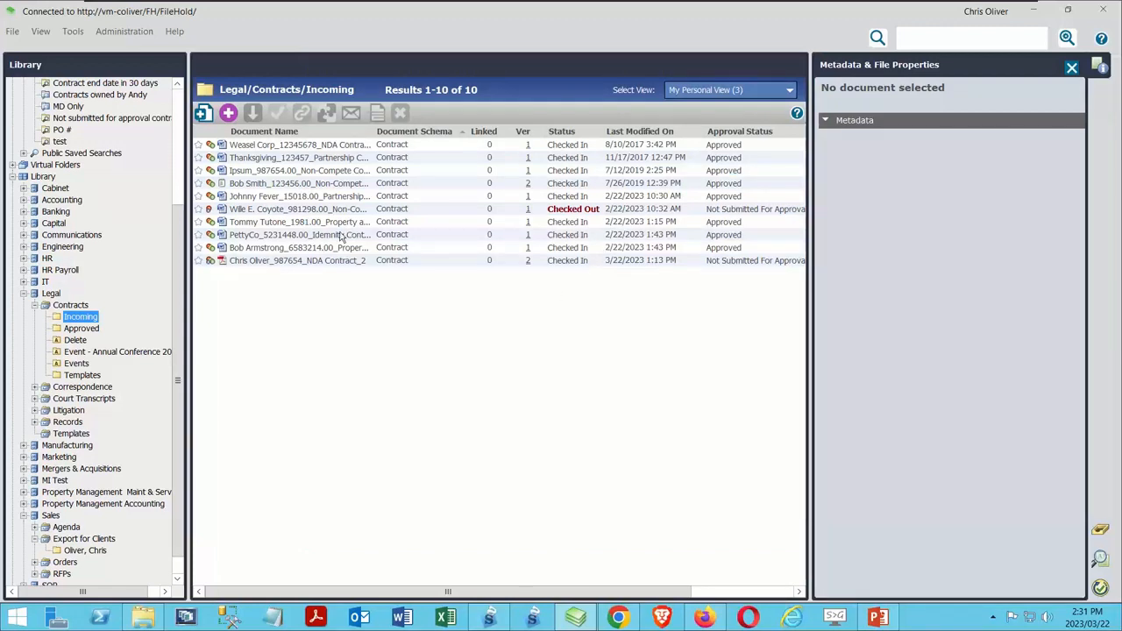
- Examine the review and approval activities of the Contract Approval workflow for the 987654 NDA Contract_2 document, and close it each time without initiating it
{"action": "right_click", "coordinate": [259, 264]}
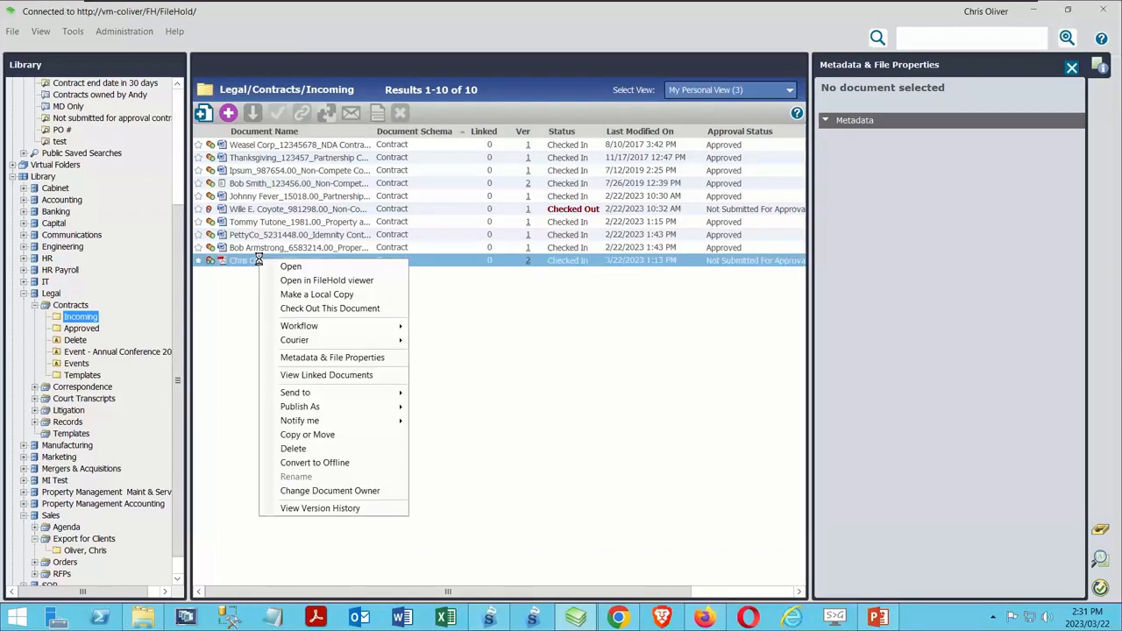
{"action": "mouse_move", "coordinate": [369, 326]}
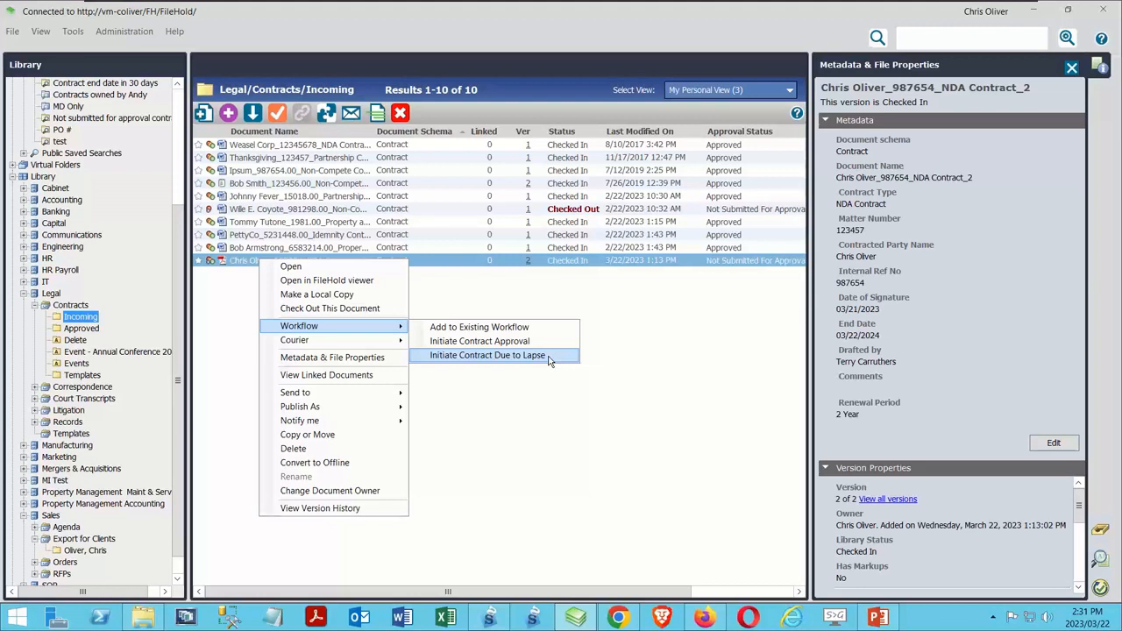
{"action": "left_click", "coordinate": [530, 346]}
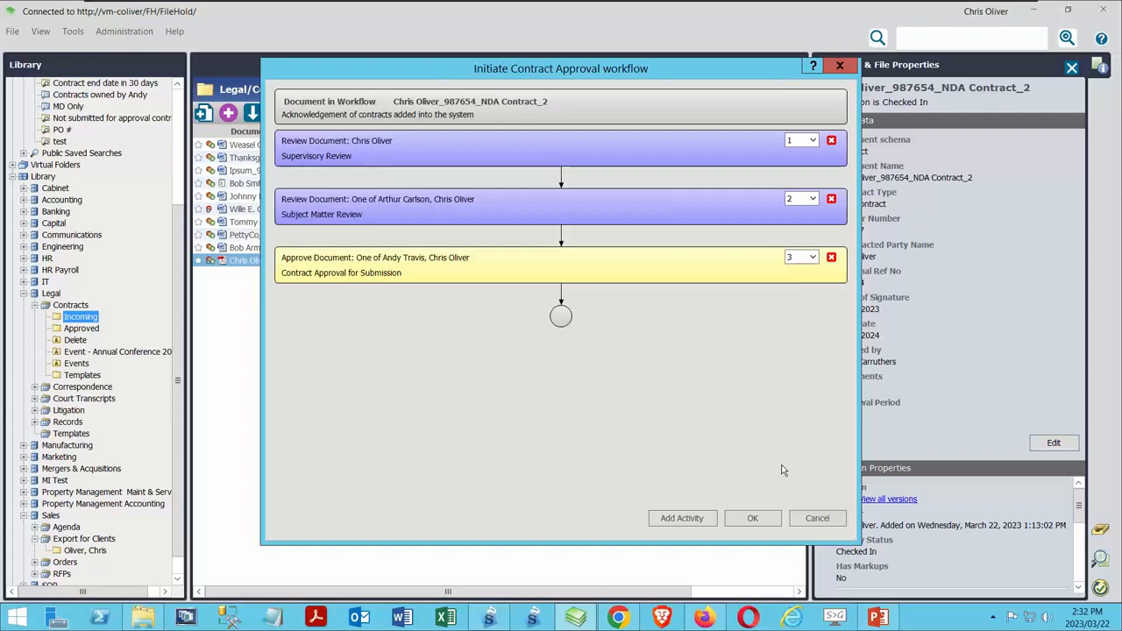
{"action": "left_click", "coordinate": [833, 523]}
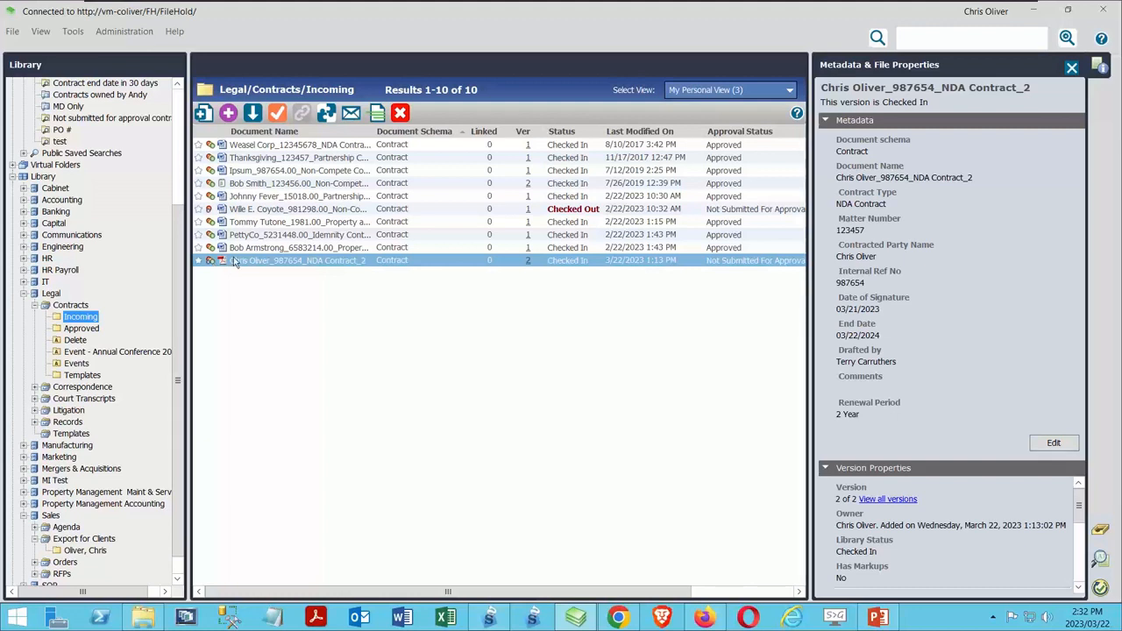
{"action": "right_click", "coordinate": [232, 259]}
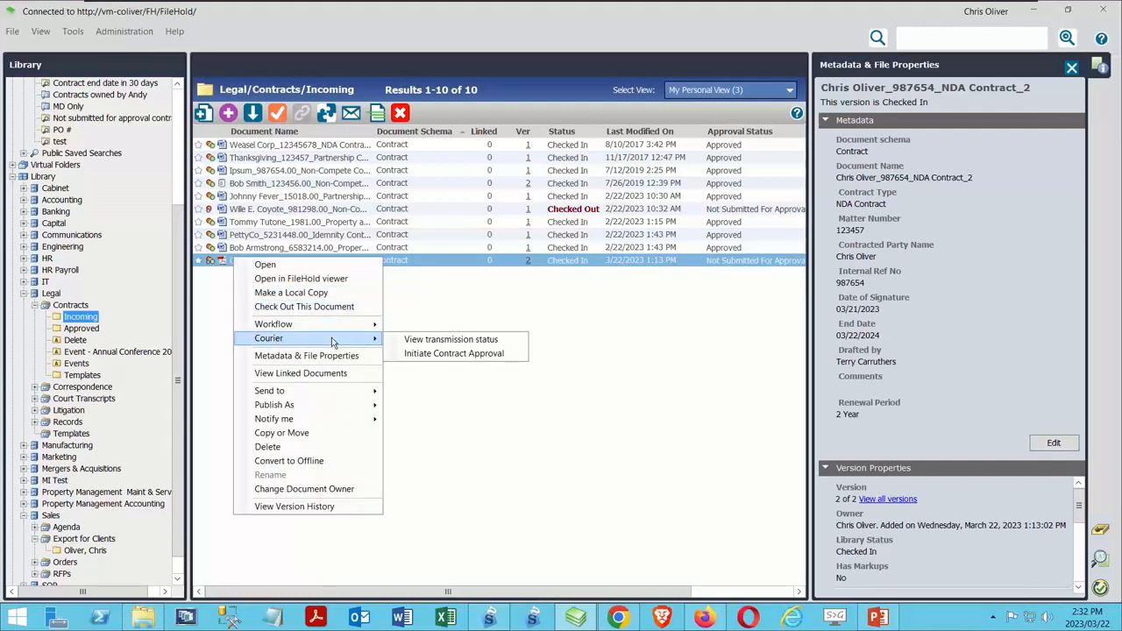
{"action": "mouse_move", "coordinate": [346, 324]}
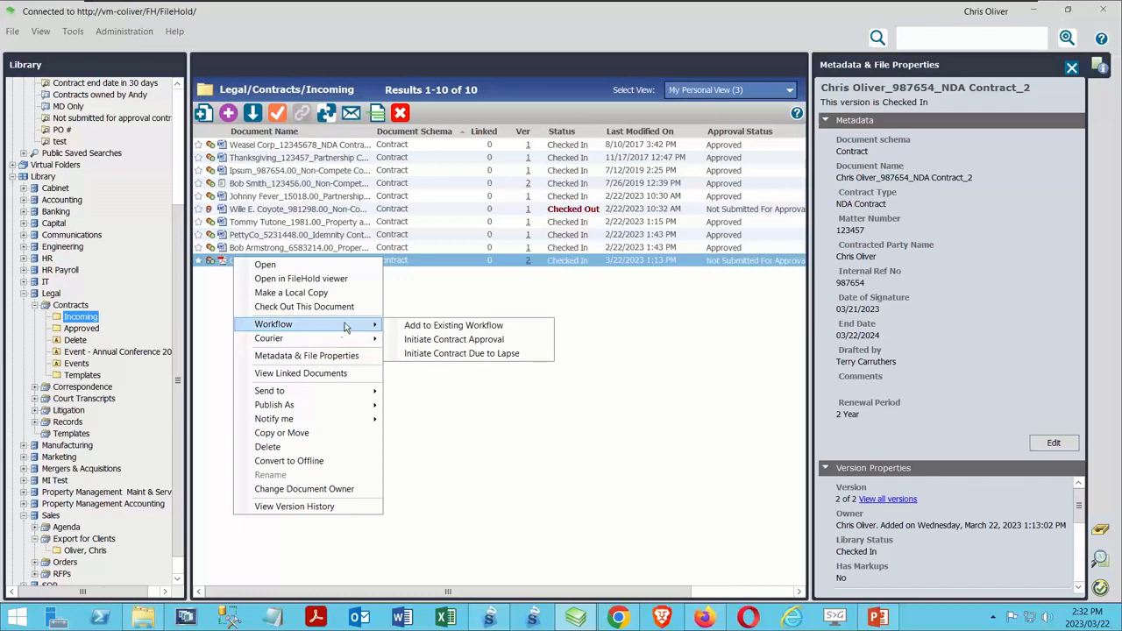
{"action": "left_click", "coordinate": [451, 340]}
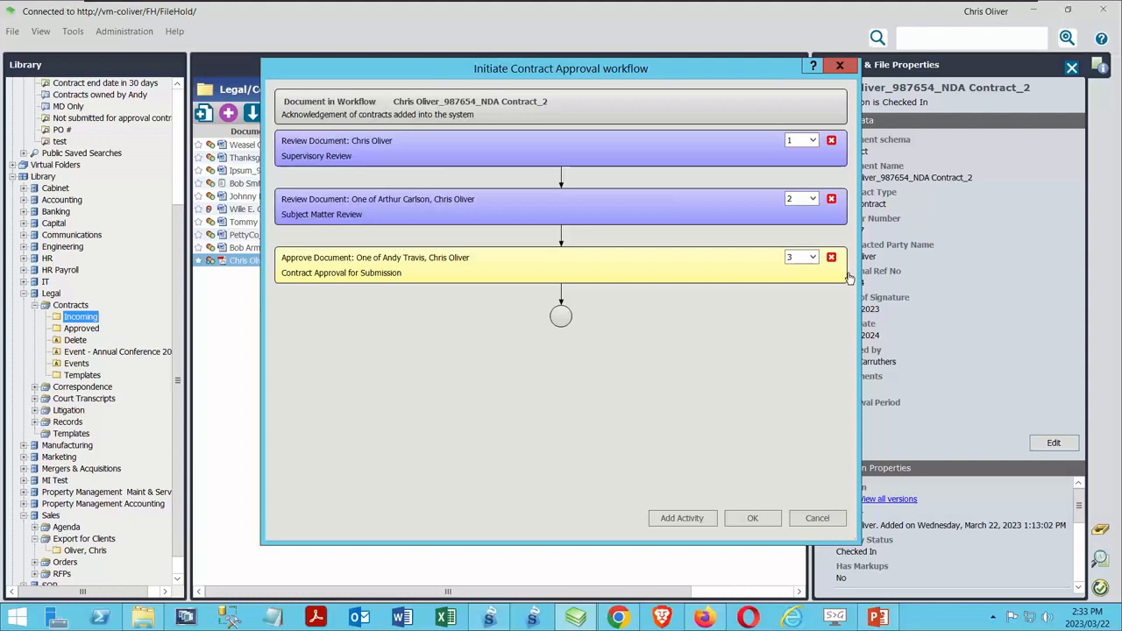
{"action": "left_click", "coordinate": [839, 67]}
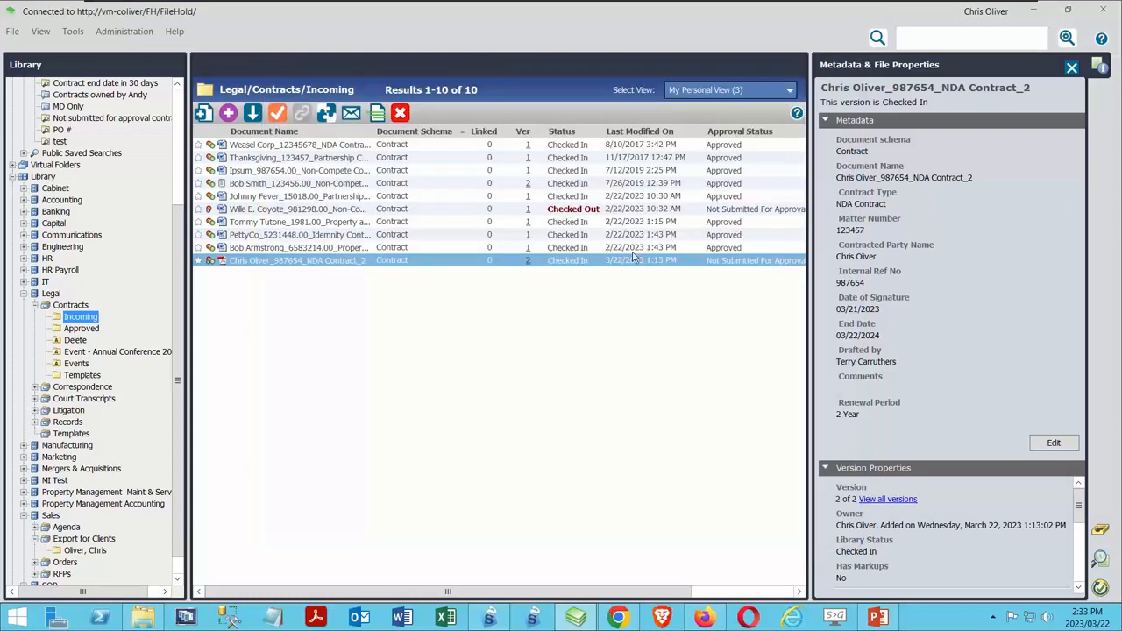
- Open the Courier version of Contract Approval for the 987654 NDA Contract_2 document in Legal/Contracts/Incoming
{"action": "right_click", "coordinate": [279, 261]}
{"action": "mouse_move", "coordinate": [364, 347]}
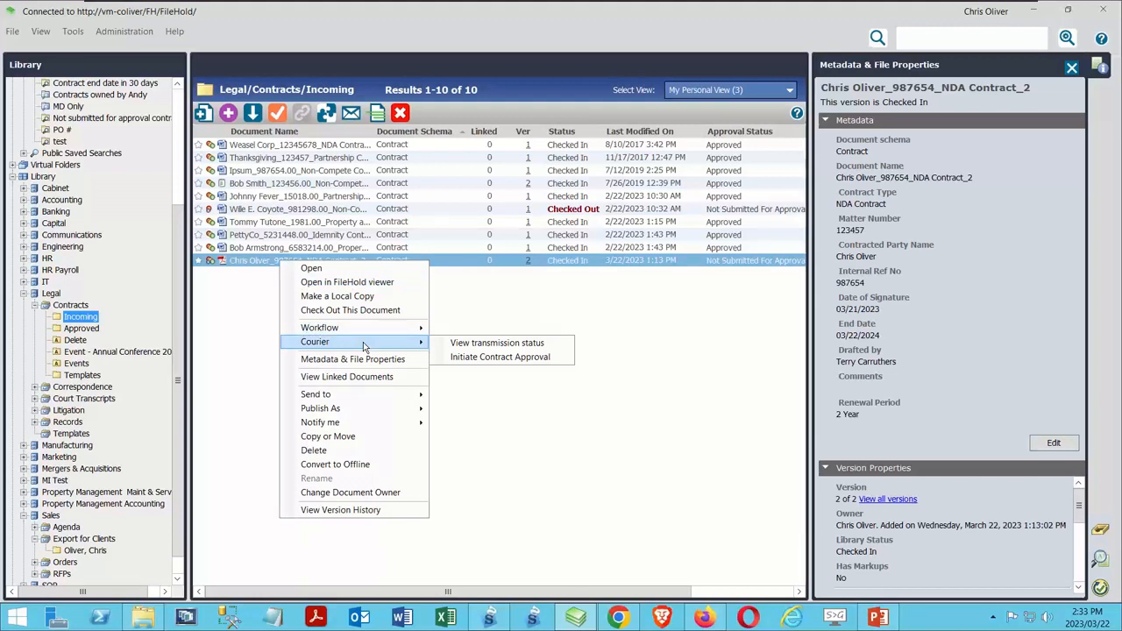
{"action": "left_click", "coordinate": [499, 357]}
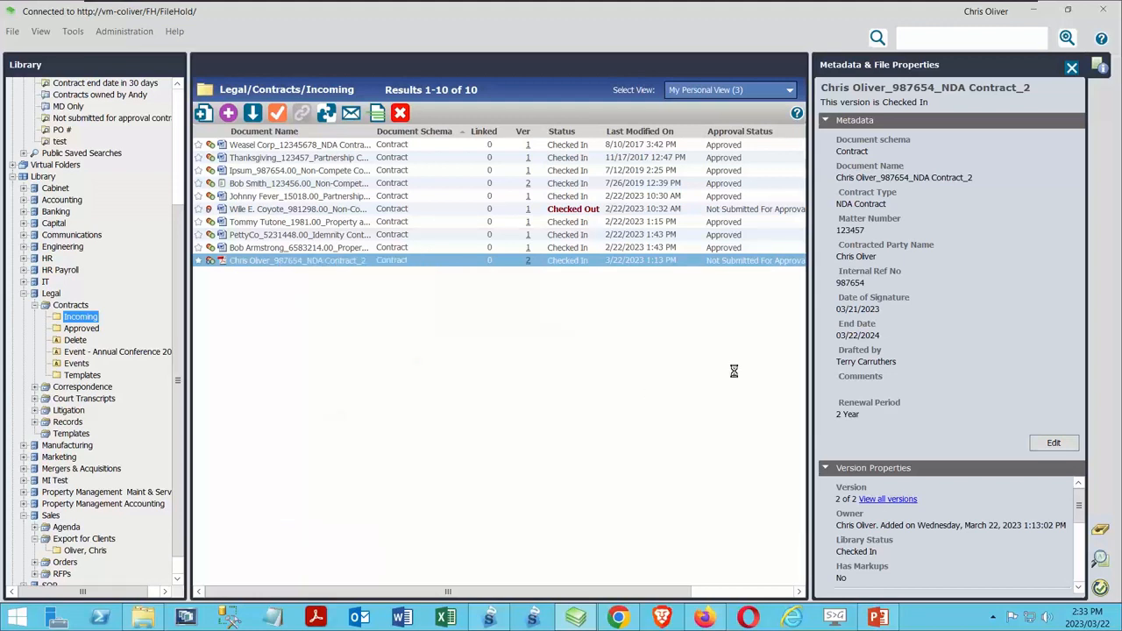